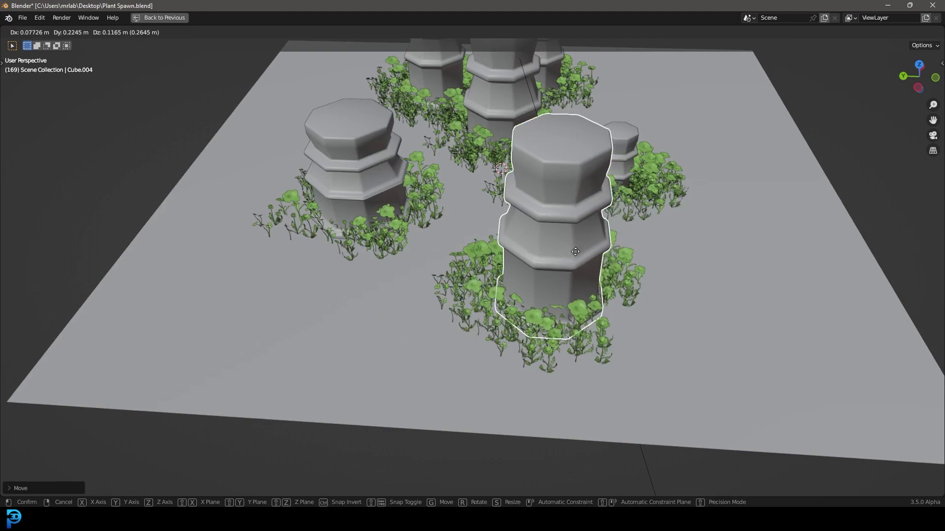
- Place the large front pillar at a new spot on the ground plane among the flowers
click(532, 253)
click(309, 284)
middle_drag(311, 284, 407, 298)
key(g)
right_click(475, 240)
mouse_move(535, 142)
middle_down()
mouse_move(533, 228)
mouse_move(528, 202)
middle_up()
click(534, 215)
- Switch the viewport to Material Preview shading to show the stone, ground and flower textures
key(z)
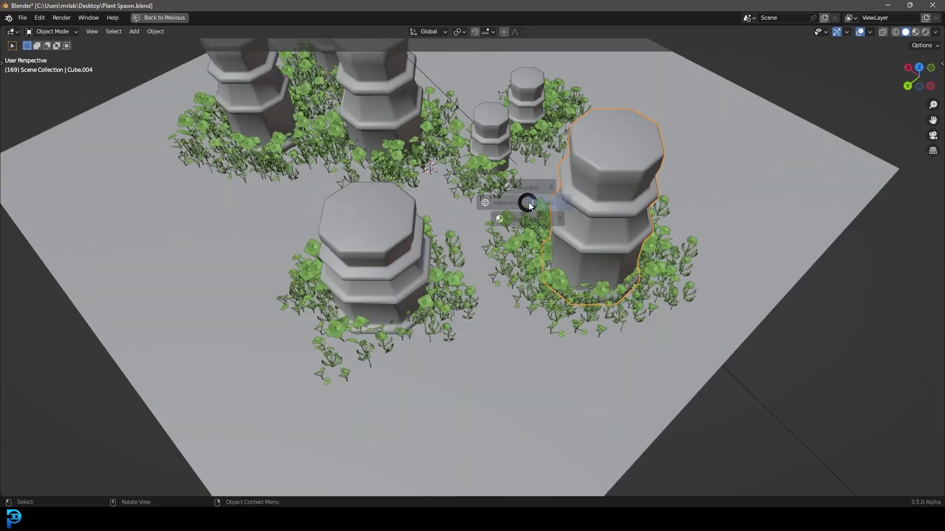
click(528, 258)
scroll(425, 245, down, 4)
middle_drag(425, 246, 458, 246)
scroll(604, 248, up, 2)
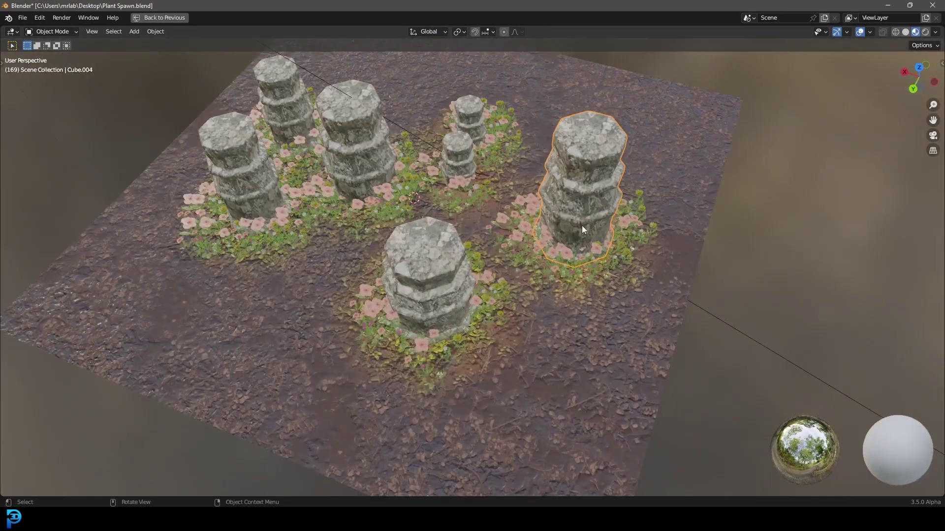
- Examine from several angles how the flowers and plants surround the bases of the stone pillars
scroll(442, 285, down, 5)
middle_drag(456, 231, 408, 246)
scroll(408, 246, up, 5)
middle_drag(447, 185, 441, 201)
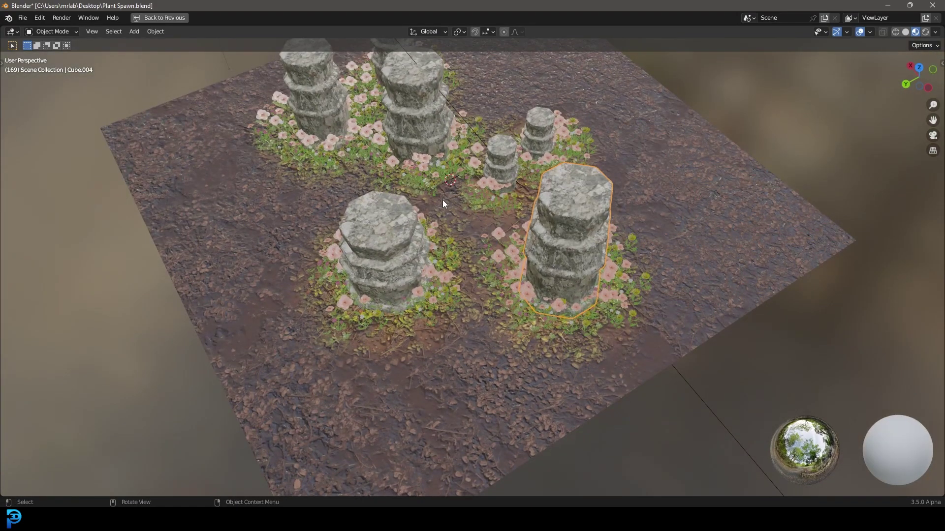
scroll(467, 206, down, 3)
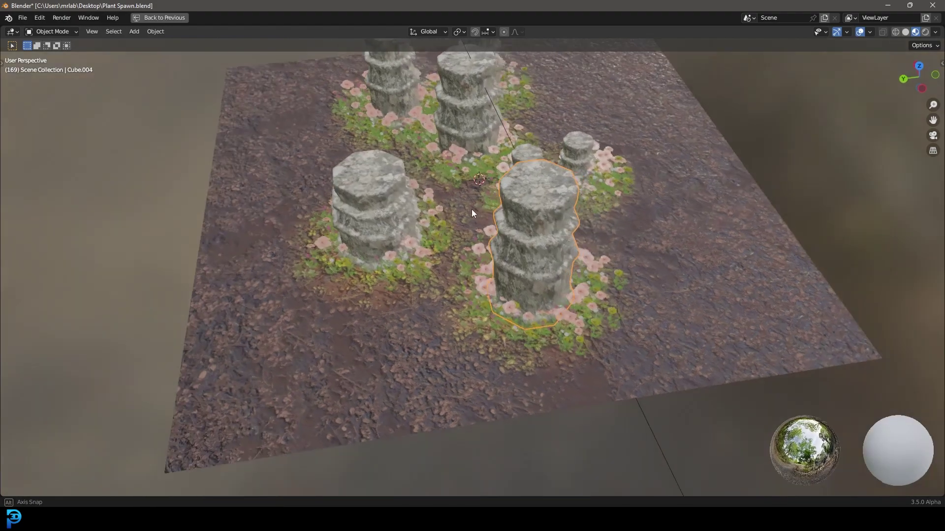
middle_drag(471, 208, 453, 224)
scroll(453, 225, up, 3)
scroll(515, 267, down, 3)
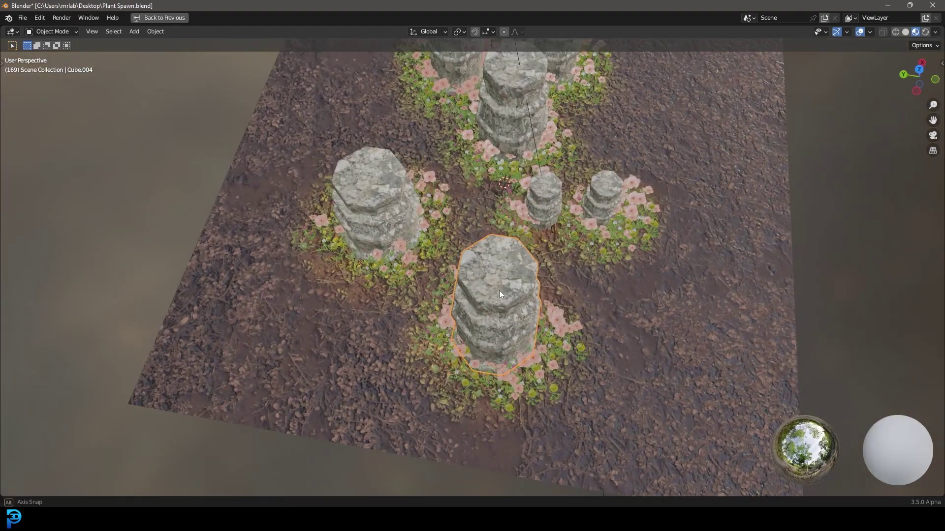
- Move the selected large pillar across the ground towards the neighbouring large pillar
middle_drag(499, 290, 500, 291)
scroll(499, 291, up, 3)
key(g)
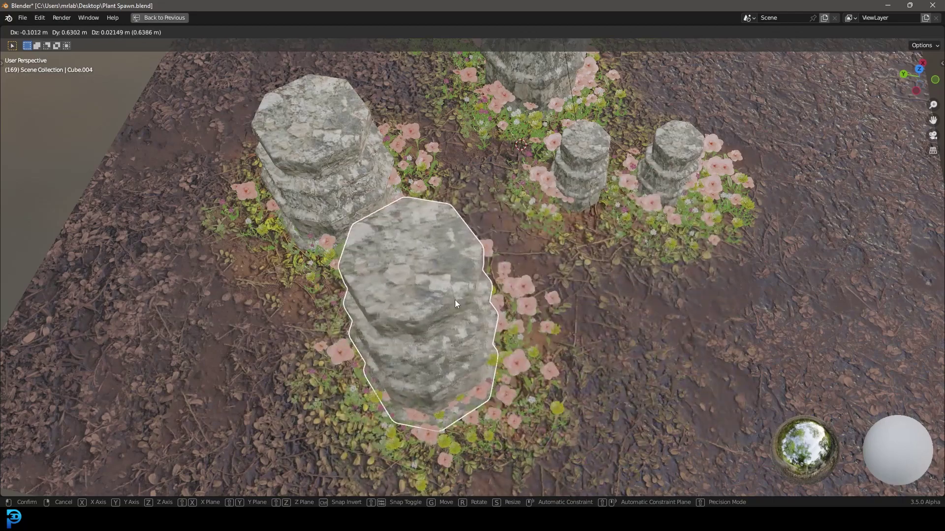
click(455, 299)
- Duplicate the selected pillar, place the copy elsewhere on the ground and scale it down
scroll(418, 267, down, 3)
scroll(406, 259, up, 4)
key(shift+d)
click(577, 276)
key(s)
click(613, 317)
middle_drag(613, 317, 580, 218)
- Restore the full Shading layout, select the ground plane and examine its Material.001 shader nodes
key(ctrl+space)
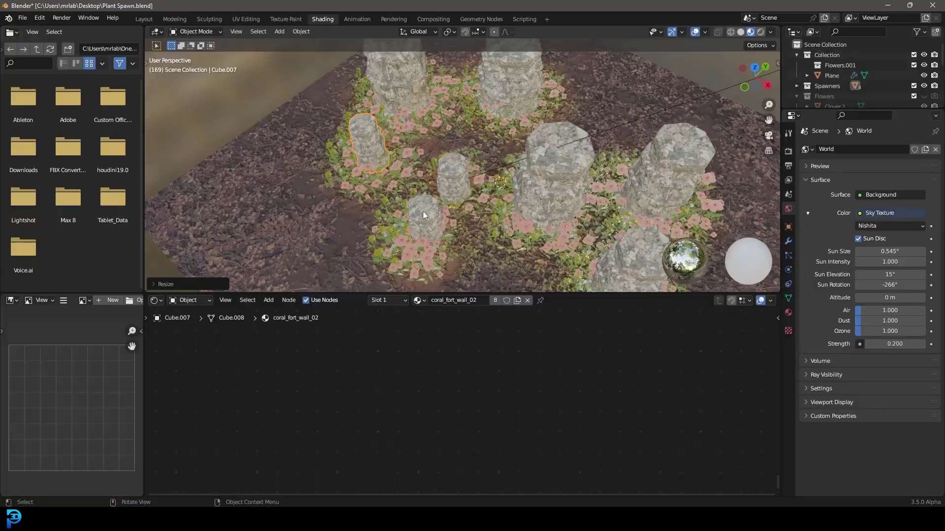
click(530, 186)
click(475, 283)
scroll(400, 367, down, 5)
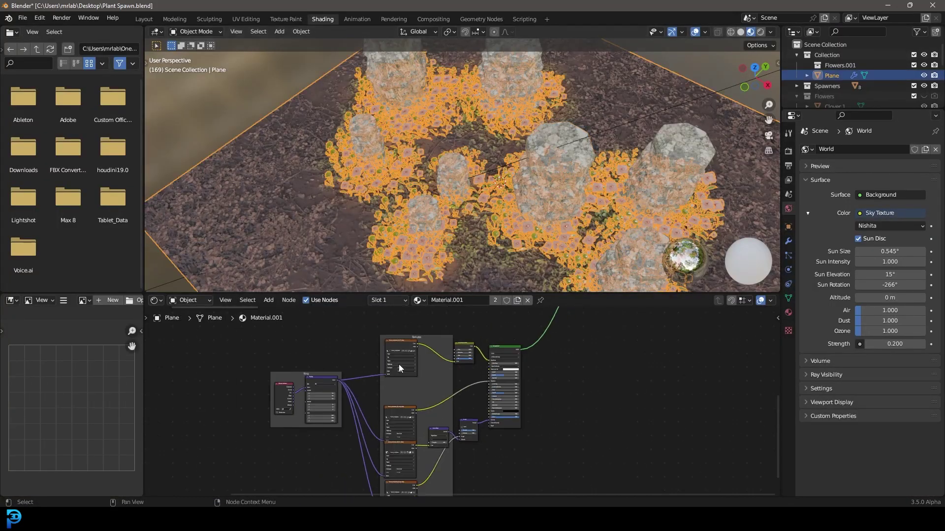
scroll(399, 380, up, 6)
middle_drag(342, 398, 324, 394)
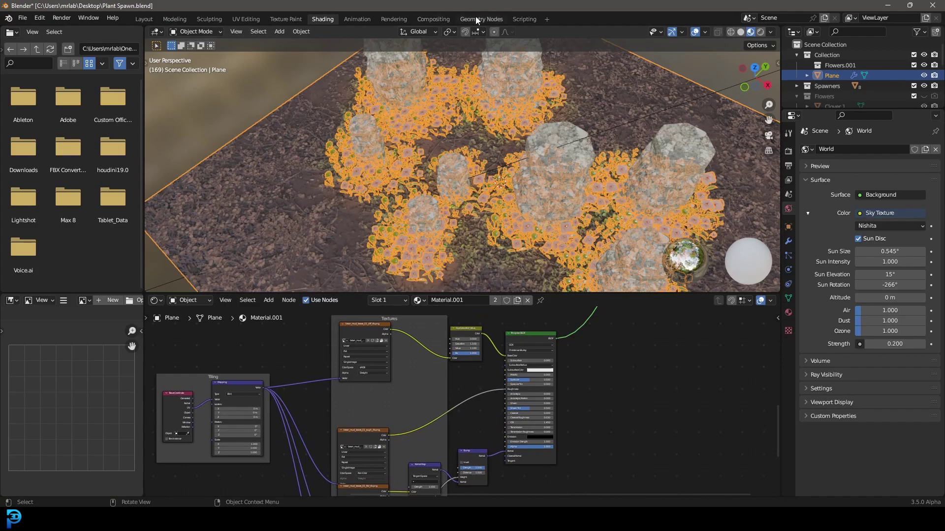
- Switch to the Geometry Nodes workspace and examine the Plant Spawn node tree
click(481, 19)
mouse_move(270, 294)
middle_down()
mouse_move(211, 267)
mouse_move(325, 270)
middle_up()
scroll(256, 264, up, 5)
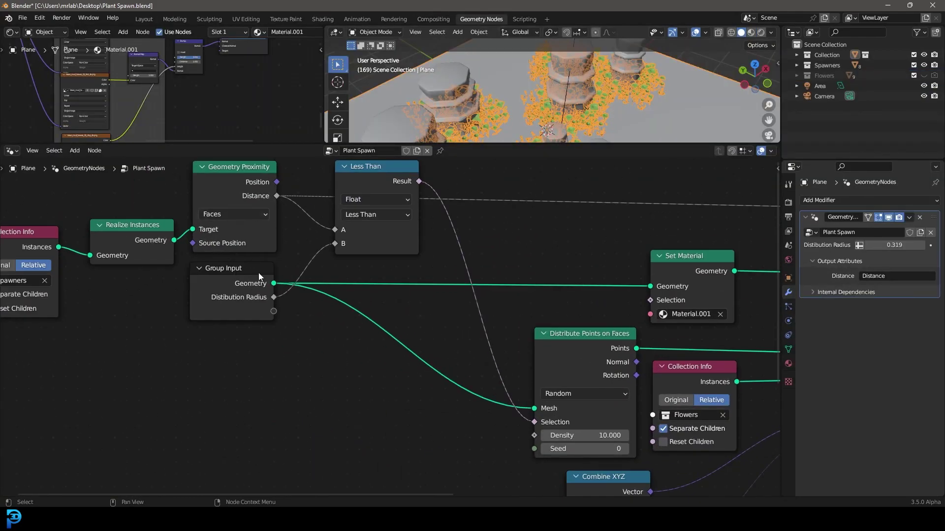
- Return to the Shading workspace, deselect everything and examine the pillars and flowers in the textured scene
click(323, 19)
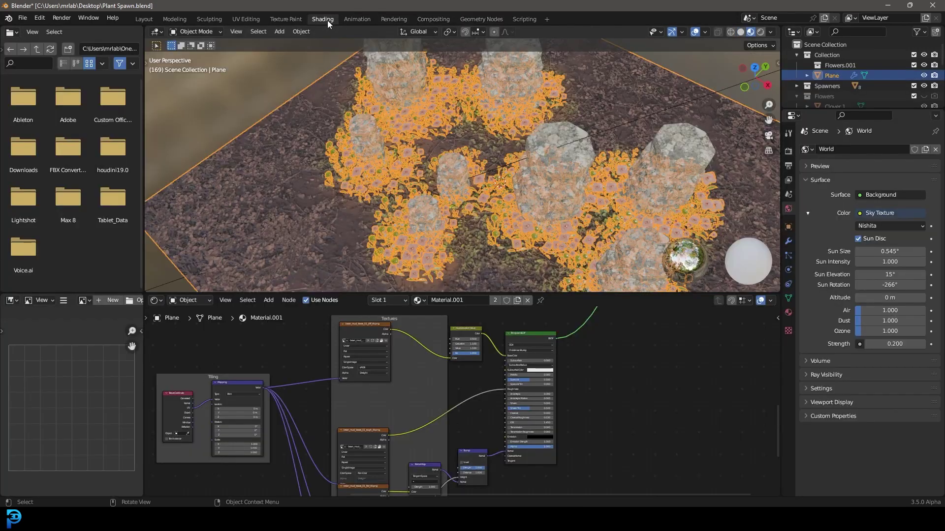
middle_drag(464, 443, 438, 447)
scroll(449, 332, down, 2)
middle_drag(521, 144, 459, 75)
key(alt+a)
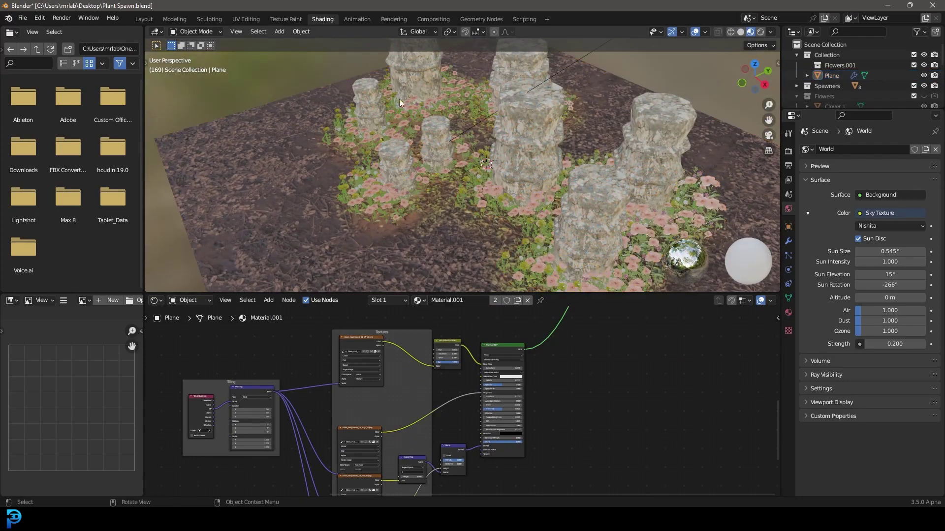
middle_drag(426, 211, 463, 223)
middle_drag(513, 114, 541, 152)
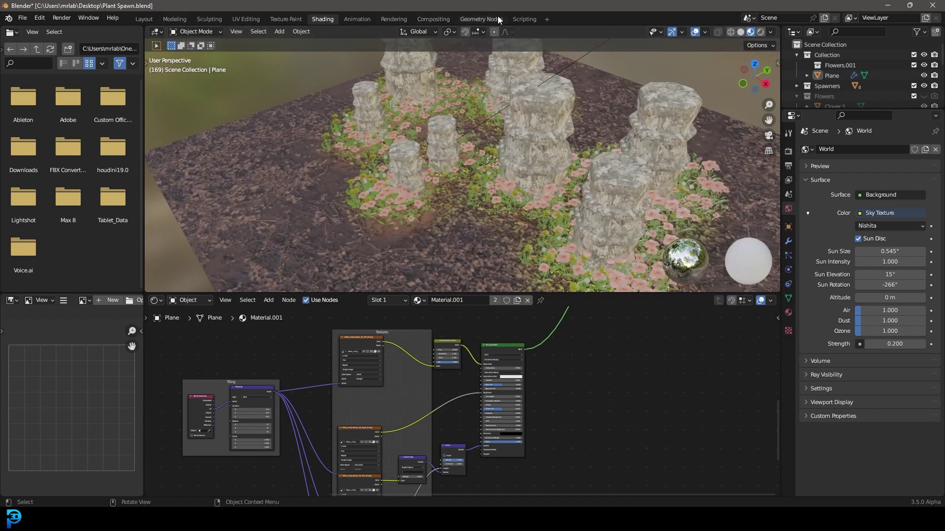
- Frame the whole Plant Spawn node tree in the Geometry Nodes workspace and enlarge the 3D viewport above it
click(481, 19)
key(Home)
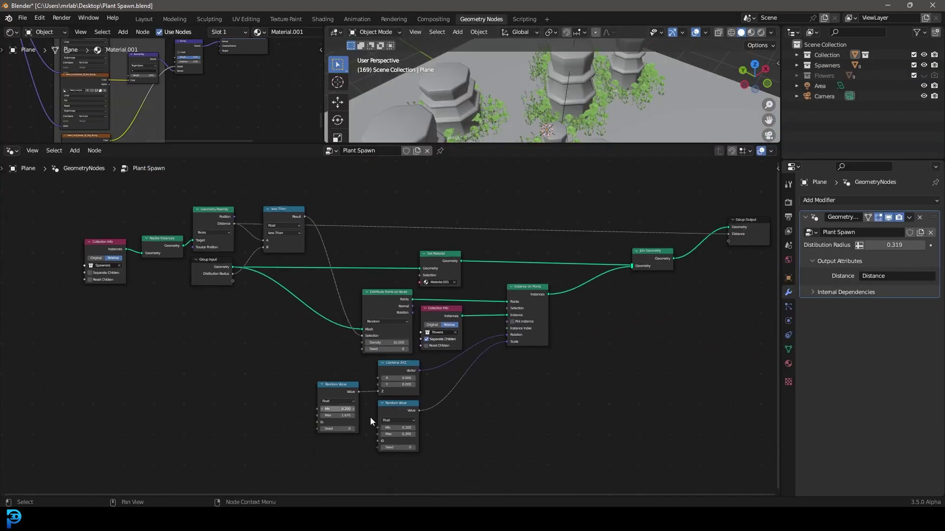
middle_drag(429, 111, 475, 142)
drag(471, 143, 450, 353)
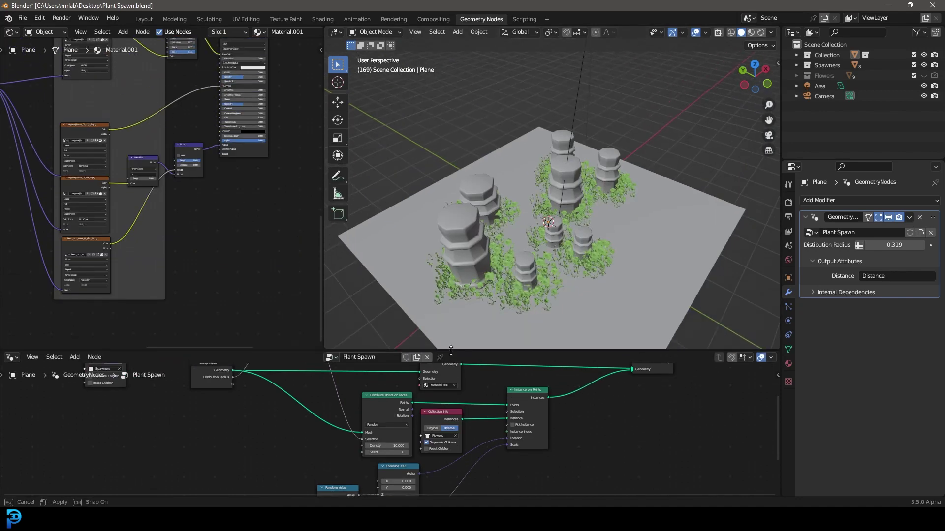
- Switch the 3D viewport to Rendered shading and maximize it to view the pillars and flowers up close
middle_drag(483, 306, 494, 265)
scroll(517, 256, up, 2)
middle_drag(528, 209, 525, 226)
key(z)
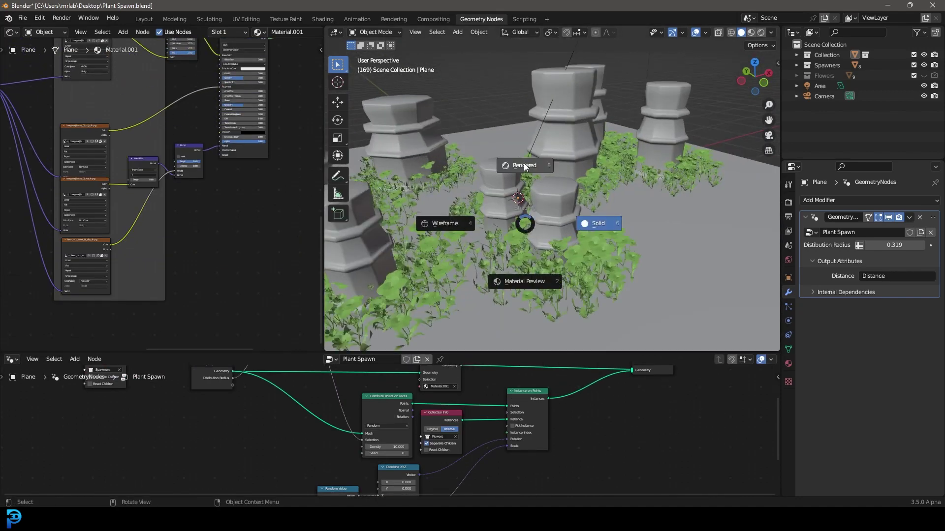
click(524, 163)
key(ctrl+alt+space)
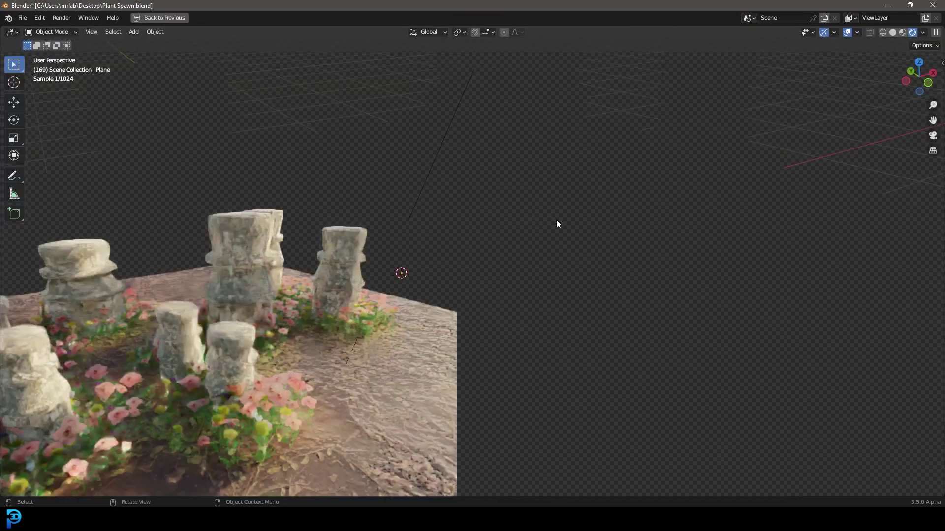
scroll(495, 225, up, 6)
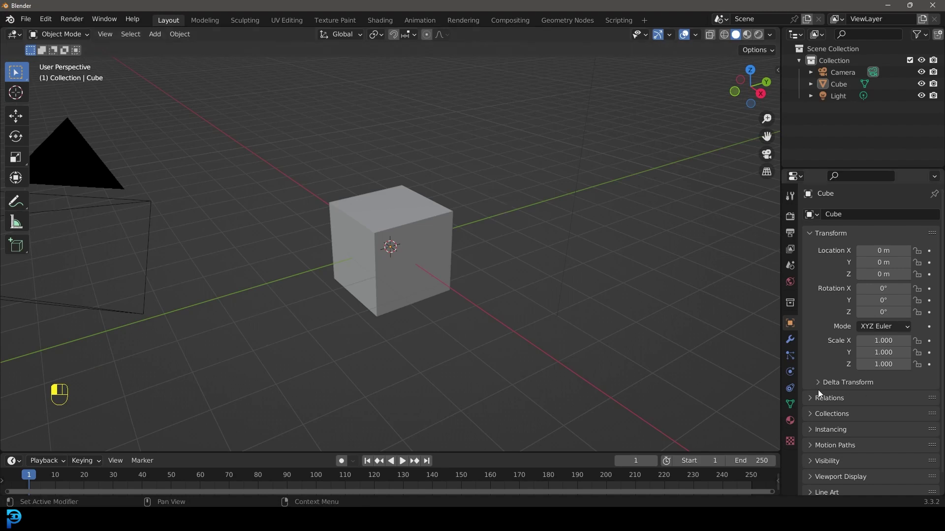
- Add a plane mesh to the default cube scene
middle_drag(380, 222, 377, 220)
scroll(377, 220, down, 2)
mouse_move(393, 173)
middle_down()
mouse_move(395, 196)
mouse_move(406, 193)
mouse_move(401, 183)
middle_up()
scroll(496, 277, up, 3)
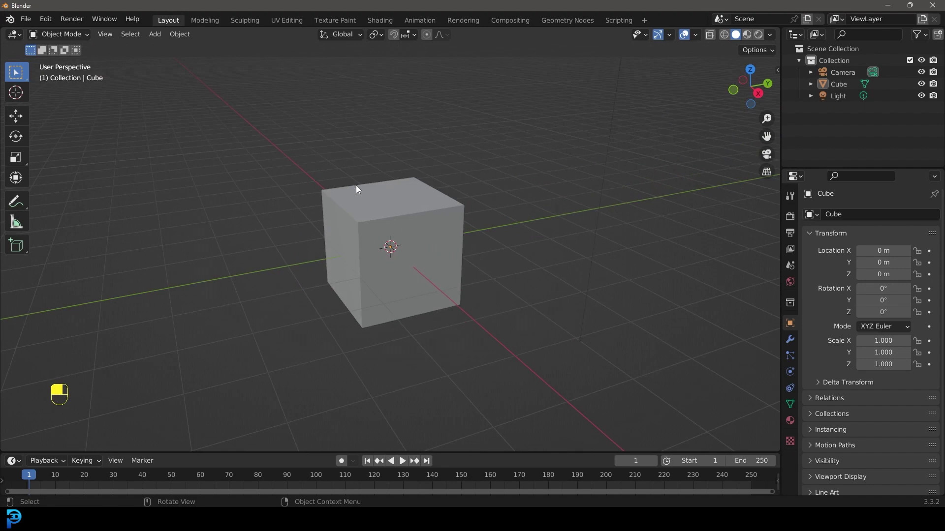
key(shift+a)
mouse_move(365, 187)
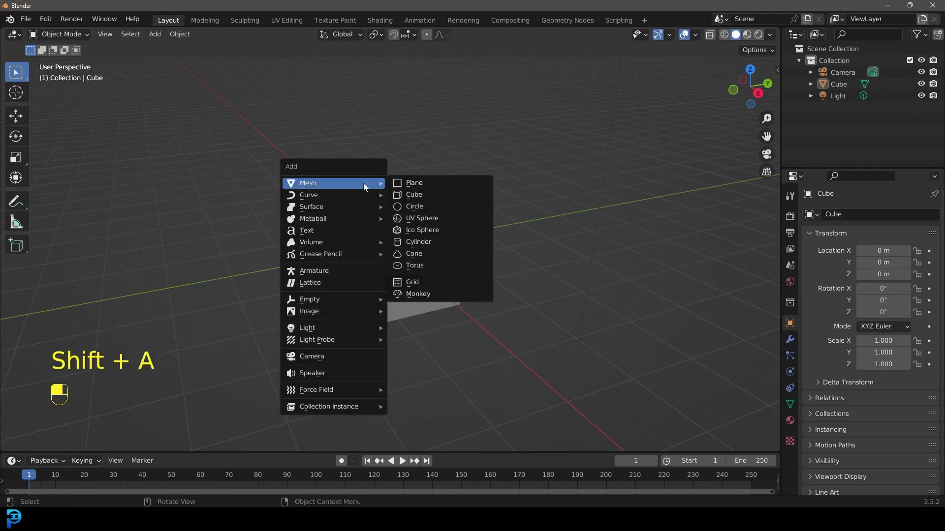
click(428, 180)
scroll(399, 211, down, 3)
scroll(399, 212, up, 3)
- Enter Edit Mode on the plane and scale its geometry by a factor of 4
key(Tab)
scroll(433, 254, down, 2)
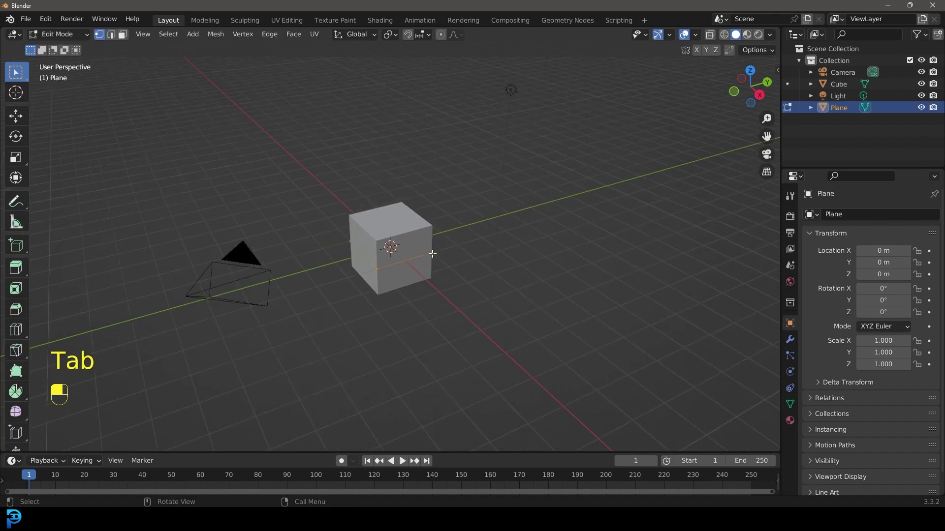
key(s)
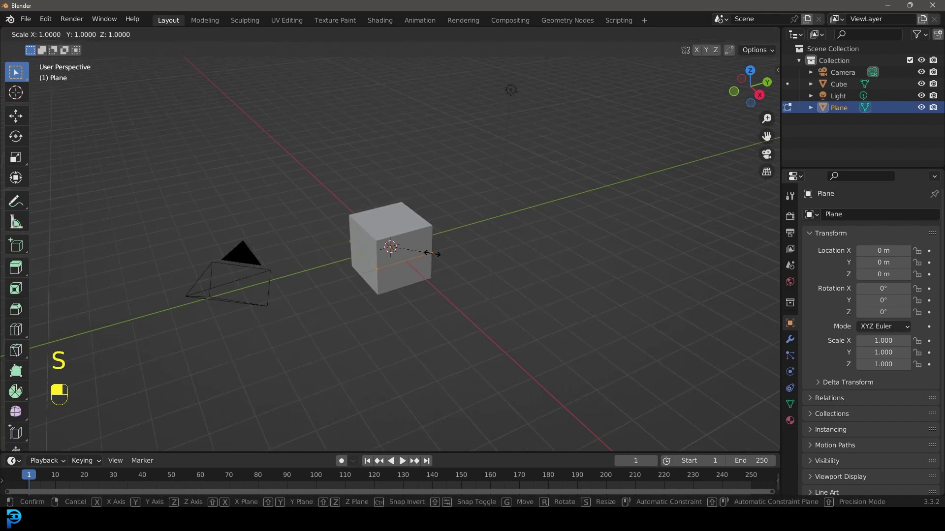
text(4)
key(Return)
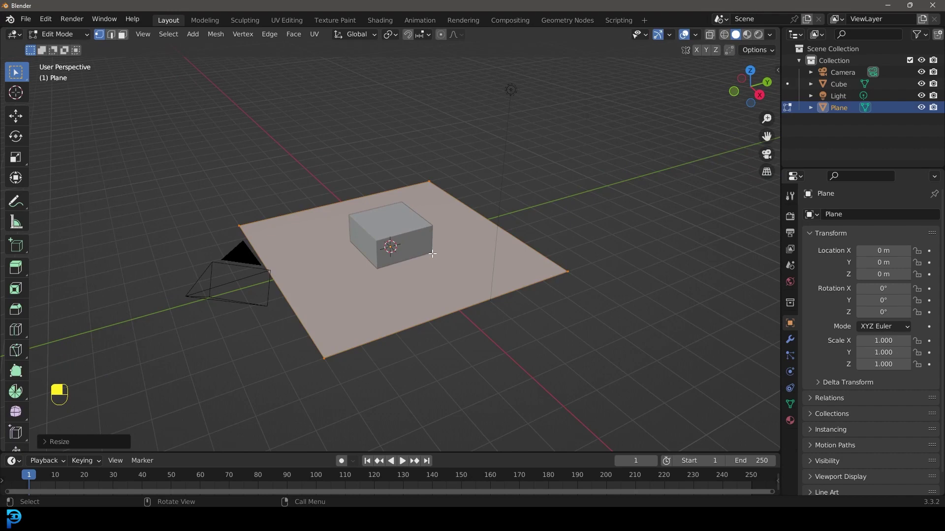
scroll(433, 254, up, 3)
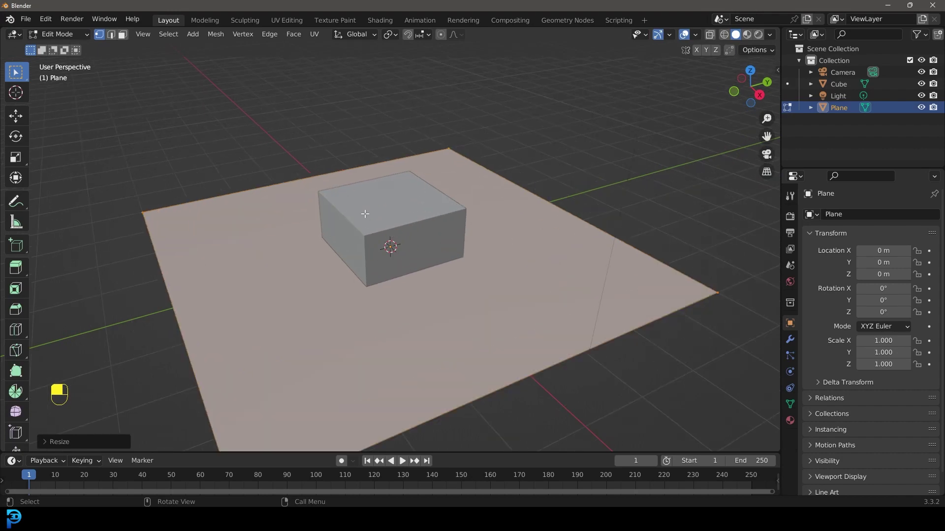
scroll(364, 214, down, 3)
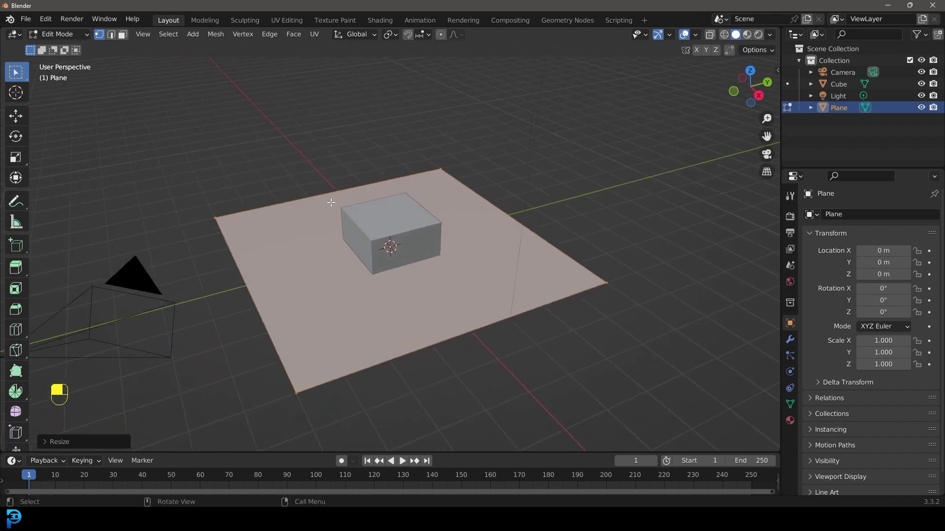
- Subdivide the enlarged plane with the number of cuts set to 32
right_click(331, 202)
click(295, 197)
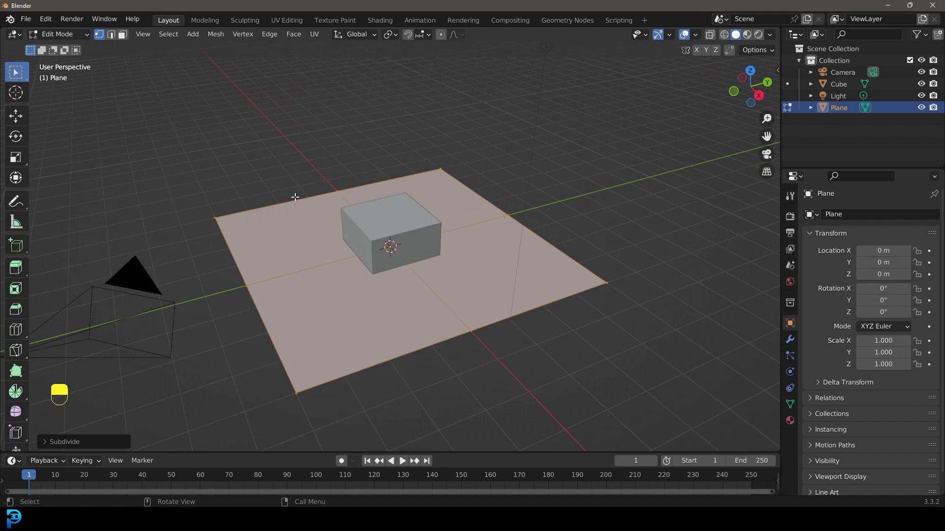
click(48, 442)
click(158, 363)
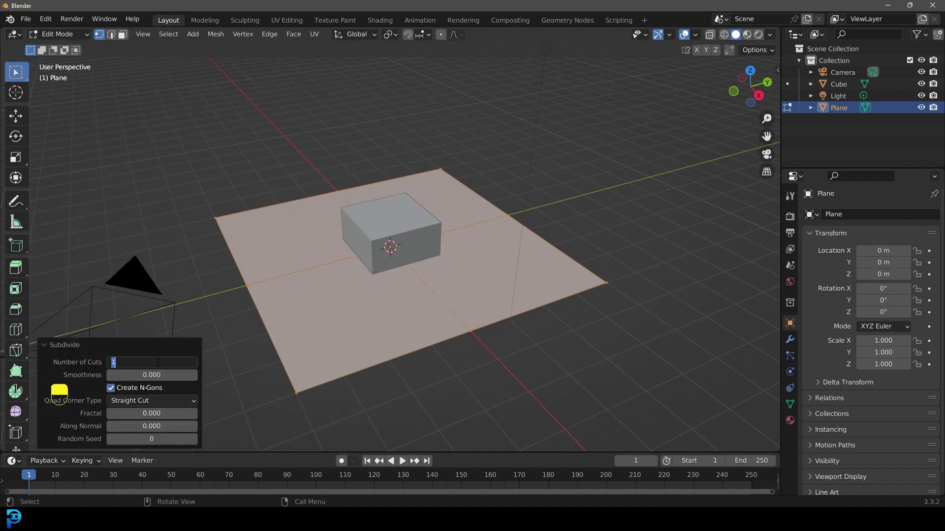
text(22)
key(Return)
click(156, 362)
text(32)
key(Return)
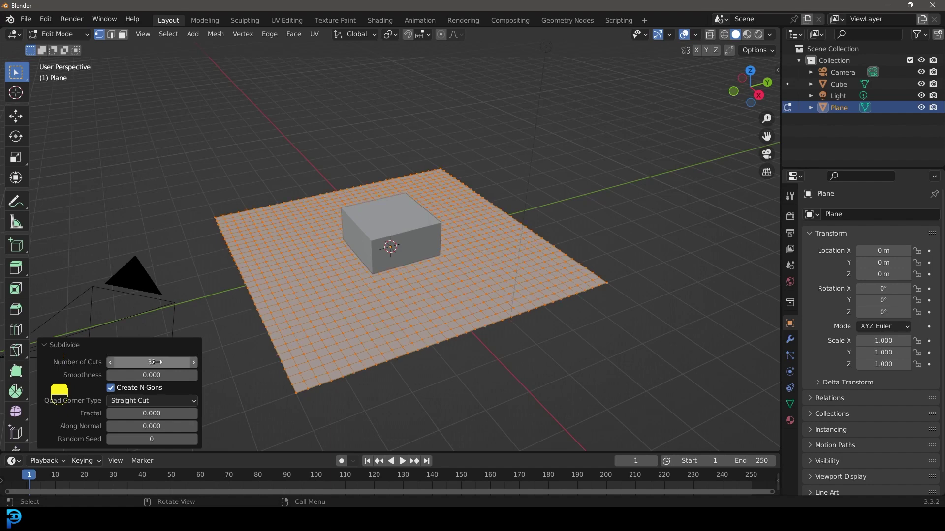
scroll(344, 231, up, 3)
click(54, 346)
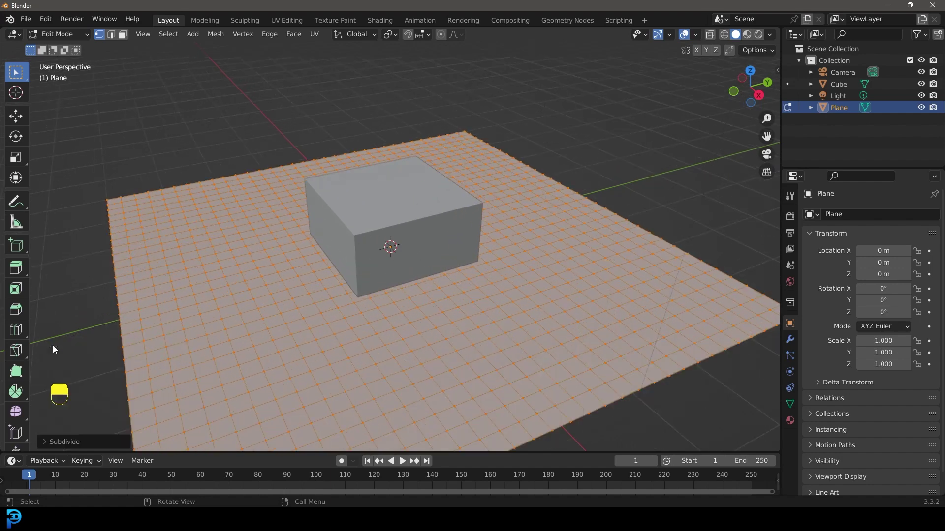
- Leave Edit Mode on the subdivided plane, select the cube and enter Edit Mode on it
scroll(394, 202, down, 3)
scroll(402, 227, up, 3)
middle_drag(395, 203, 424, 220)
scroll(402, 227, down, 3)
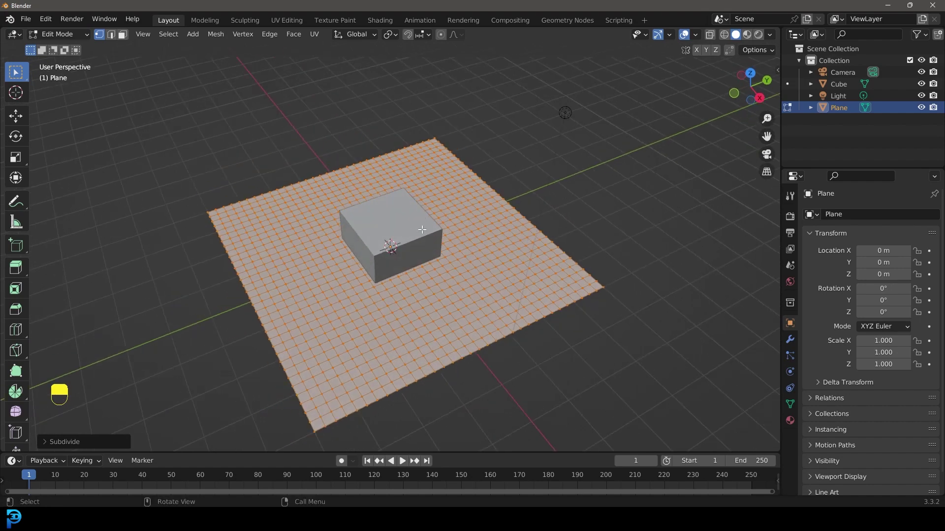
key(Tab)
middle_drag(386, 217, 432, 245)
click(405, 217)
scroll(432, 245, up, 3)
key(Tab)
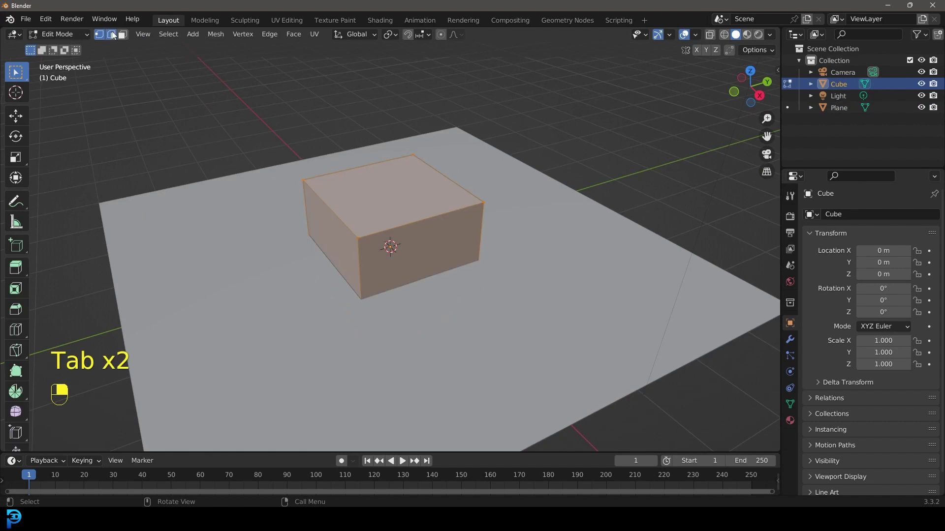
- Switch to Wireframe shading and edge selection, and select the cube's four vertical edges
key(z)
click(368, 274)
click(358, 273)
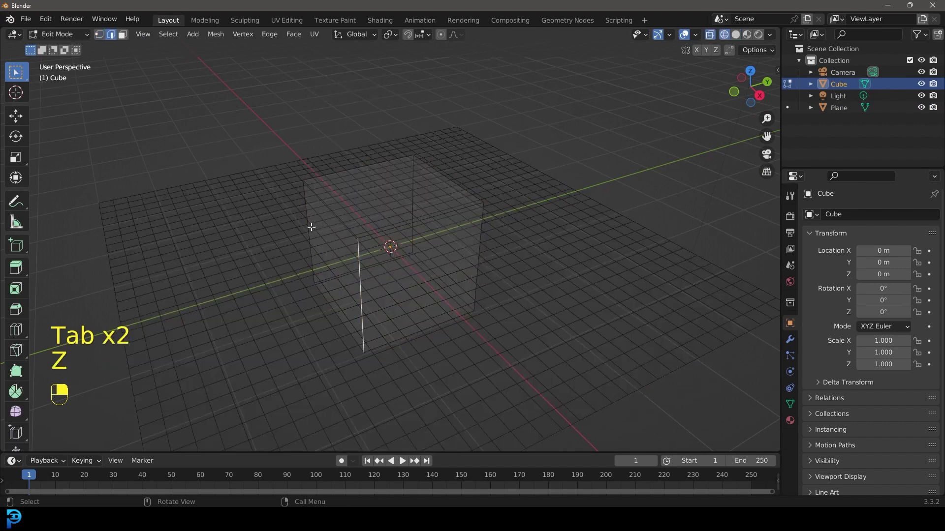
shift+click(309, 229)
middle_drag(309, 229, 486, 218)
shift+click(481, 215)
shift+click(401, 296)
- Bevel the cube's four vertical edges into a roughly octagonal prism and return to Solid shading
middle_drag(401, 295, 509, 266)
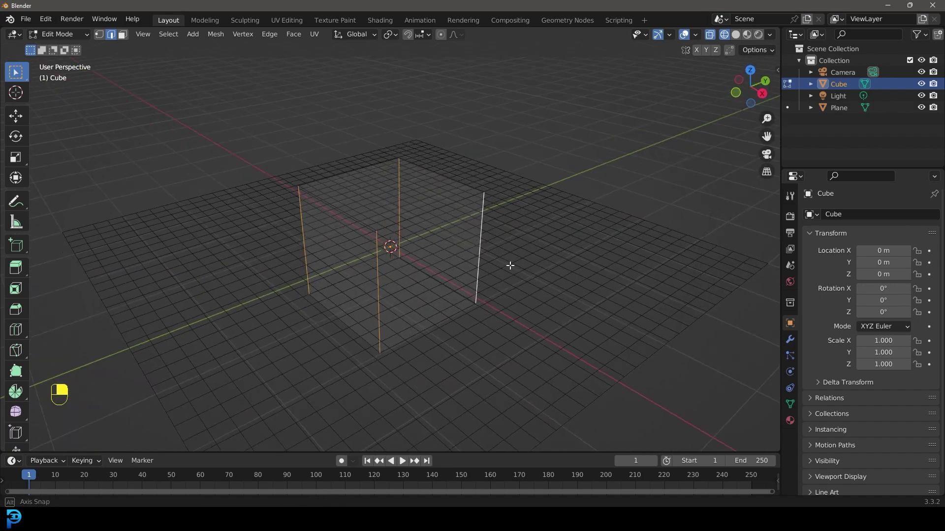
scroll(508, 266, up, 2)
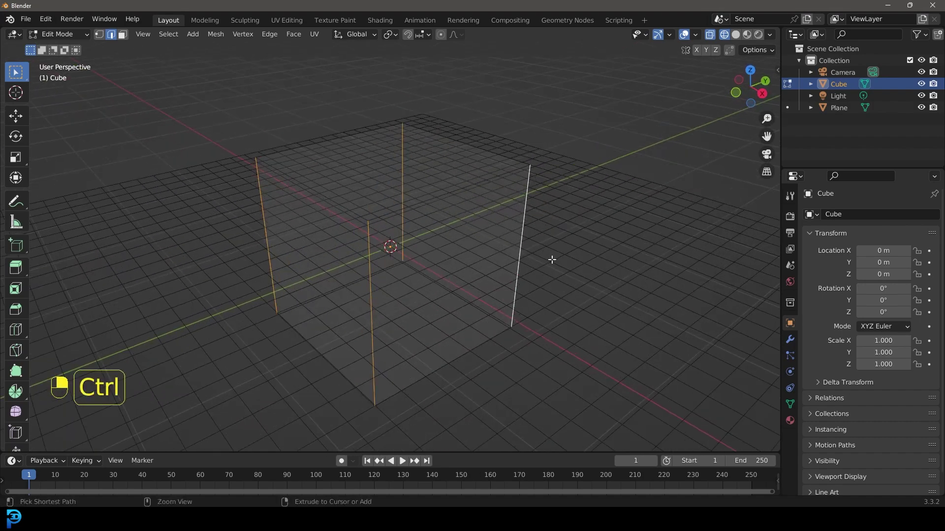
key(ctrl+b)
click(606, 306)
key(z)
click(615, 257)
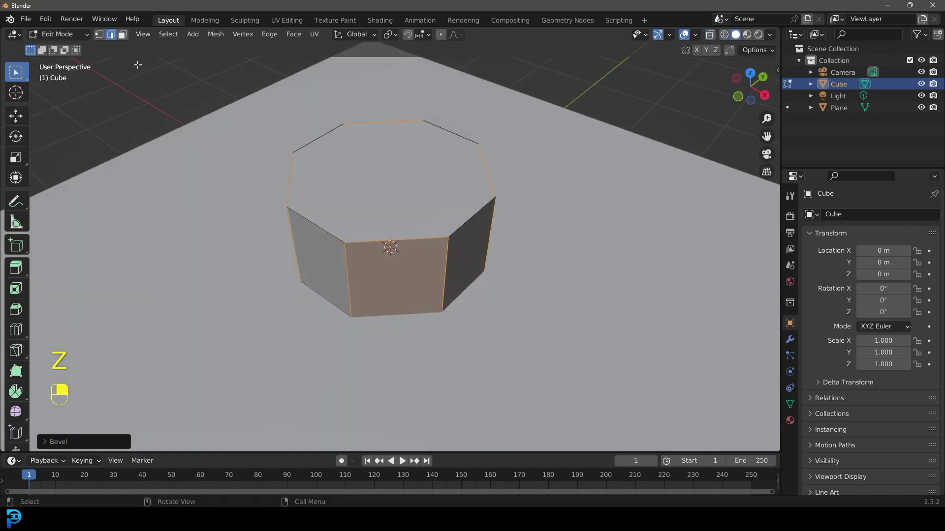
- Switch to face selection and extrude the octagonal prism's top face up by a short section
click(123, 35)
click(384, 231)
middle_drag(384, 232, 388, 217)
key(e)
click(432, 253)
key(alt+a)
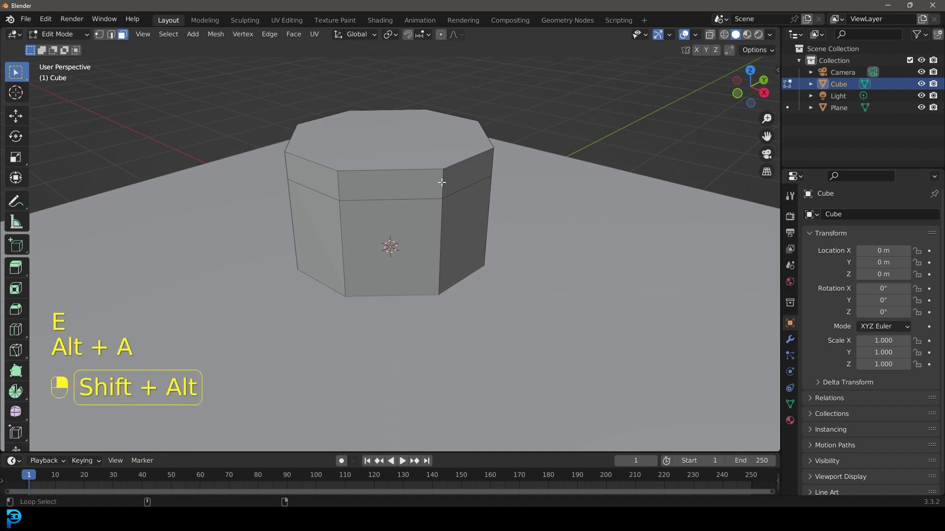
- Extrude the side-face ring of the new section in place and scale it outward, excluding the Z axis, into a collar
alt+shift+click(444, 184)
middle_drag(475, 162, 480, 163)
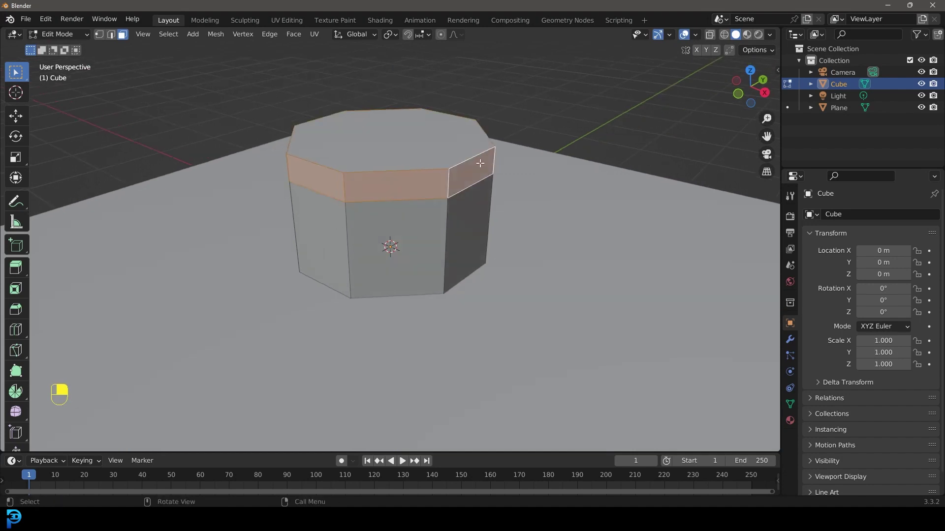
middle_drag(367, 201, 416, 217)
key(e)
right_click(515, 323)
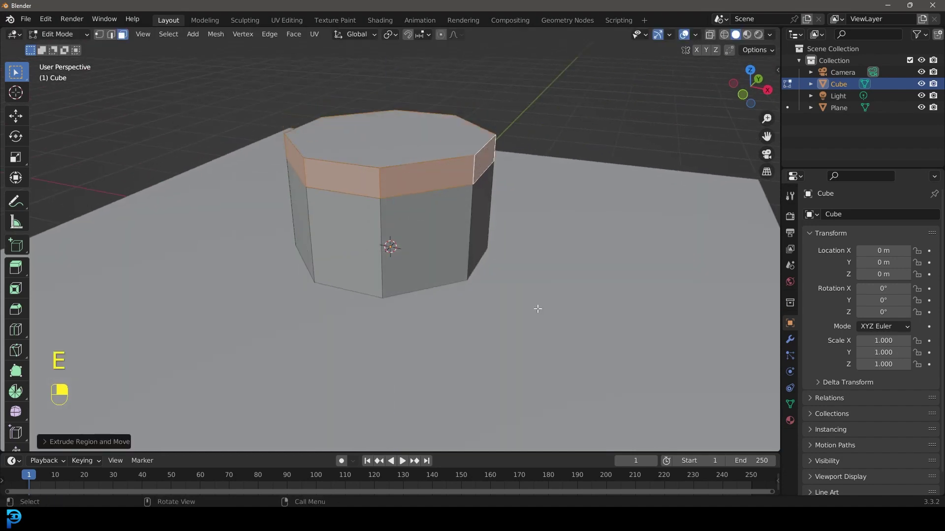
key(s)
key(shift+z)
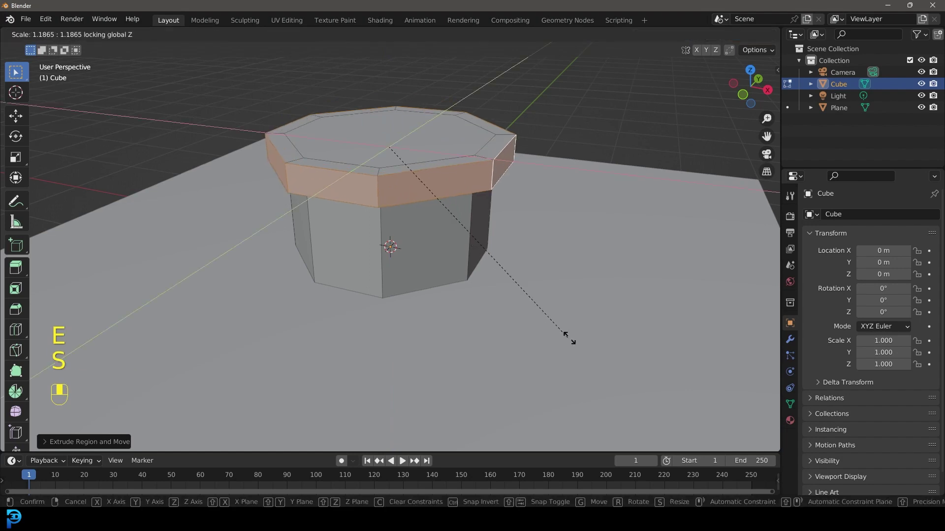
click(593, 338)
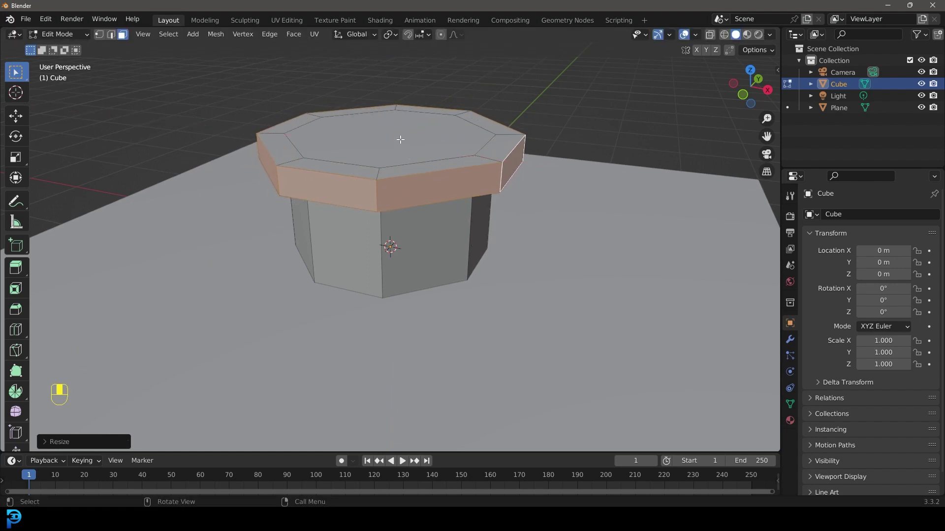
- Extrude the inner top face upward, scale it down to taper the section, and extrude a short band above it
click(401, 141)
scroll(420, 283, down, 3)
key(e)
click(438, 244)
key(s)
click(468, 255)
key(e)
click(402, 109)
key(alt+a)
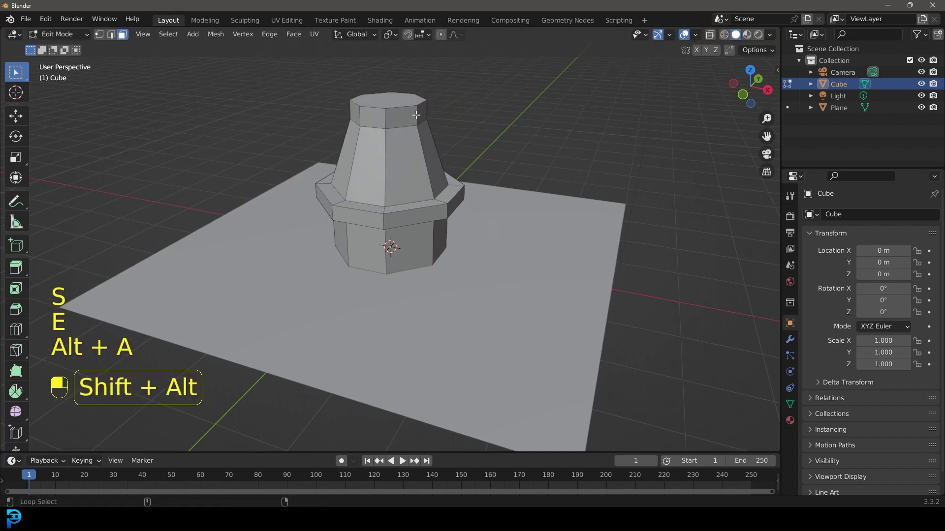
- Extrude the upper band's ring of side faces and scale it outward about 1.4 times, excluding the Z axis
alt+shift+click(396, 118)
key(e)
click(510, 269)
key(s)
key(shift+z)
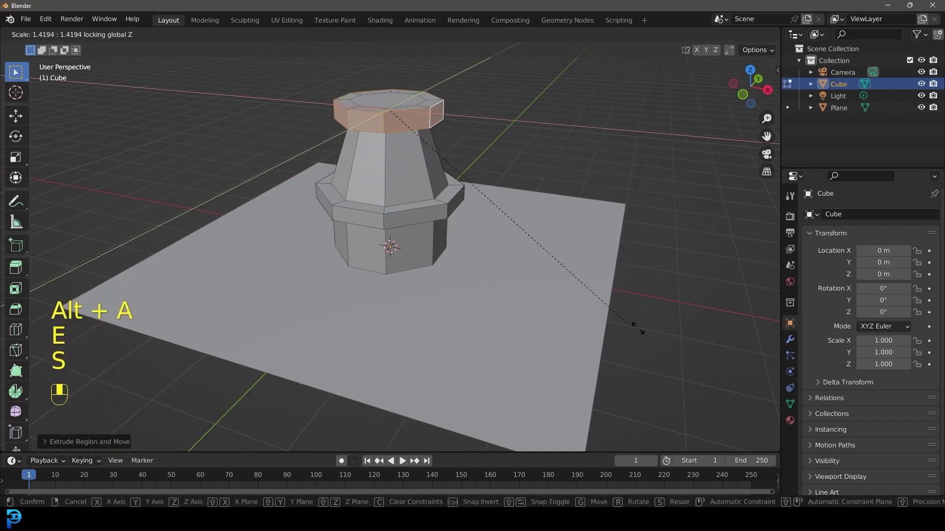
click(633, 320)
- Extrude the inner top face of the upper collar upward and scale it down into a tapered tip
click(403, 96)
shift+middle_drag(423, 124, 421, 217)
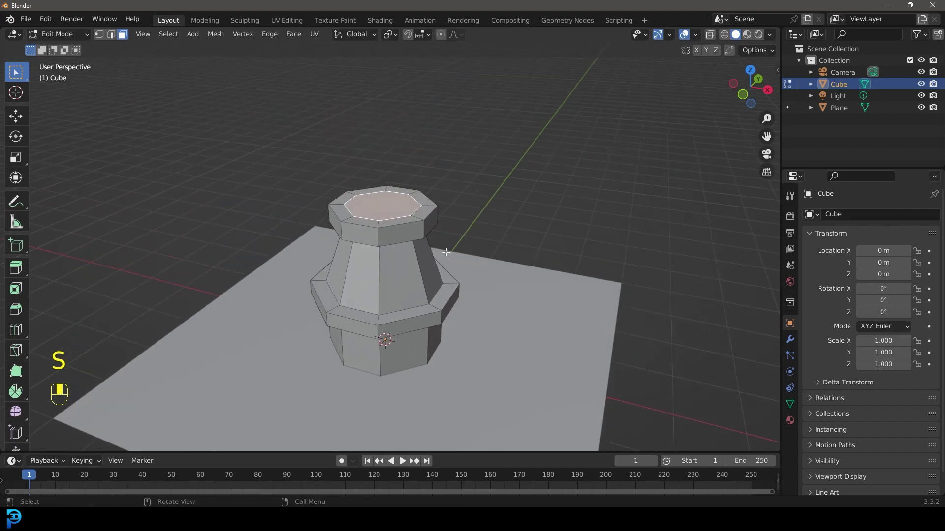
key(e)
click(445, 200)
key(s)
click(461, 202)
middle_drag(471, 266, 443, 244)
- Move the pillar's bottom face up closer to the ground plane and return to Object Mode
key(Tab)
key(z)
click(348, 255)
middle_drag(413, 366, 401, 322)
key(Tab)
click(380, 370)
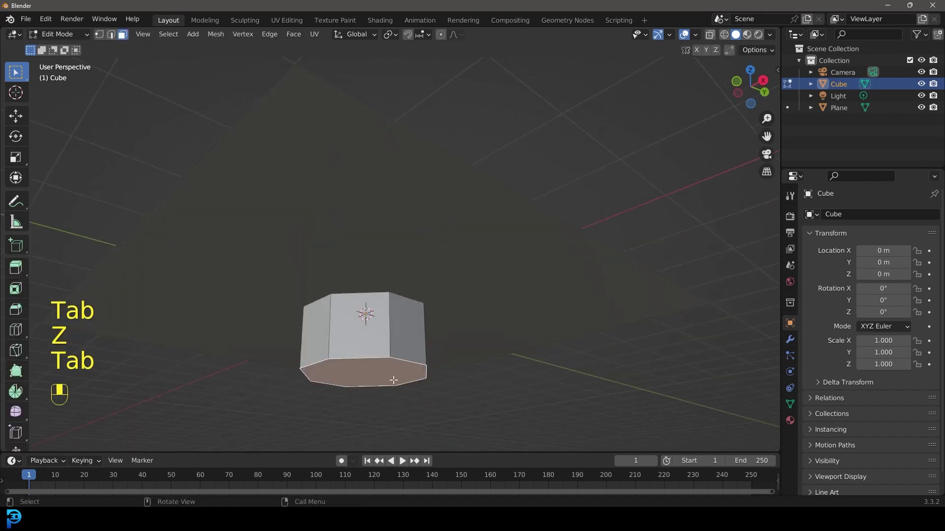
key(g)
click(391, 340)
key(Tab)
middle_drag(391, 339, 402, 318)
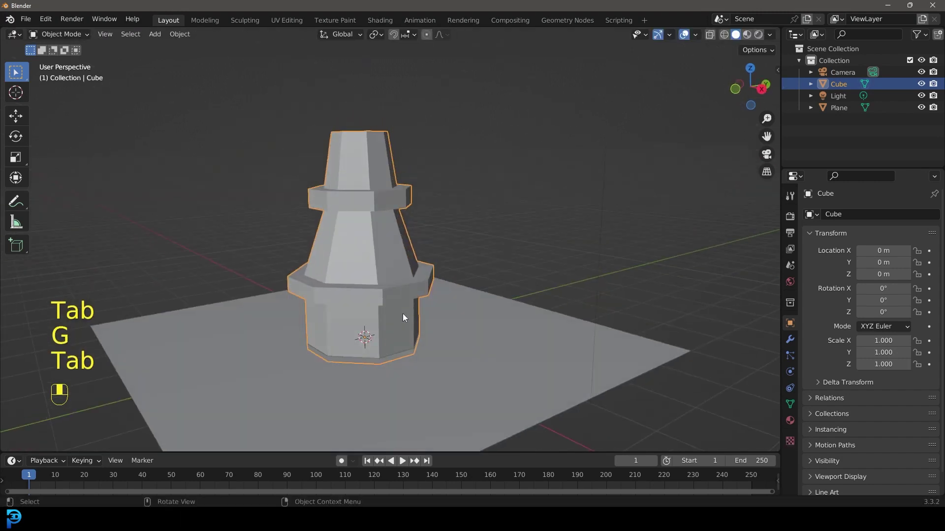
- Scale the whole pillar down uniformly to about 0.53
key(KP_4)
key(KP_1)
key(s)
click(493, 285)
middle_drag(494, 285, 408, 286)
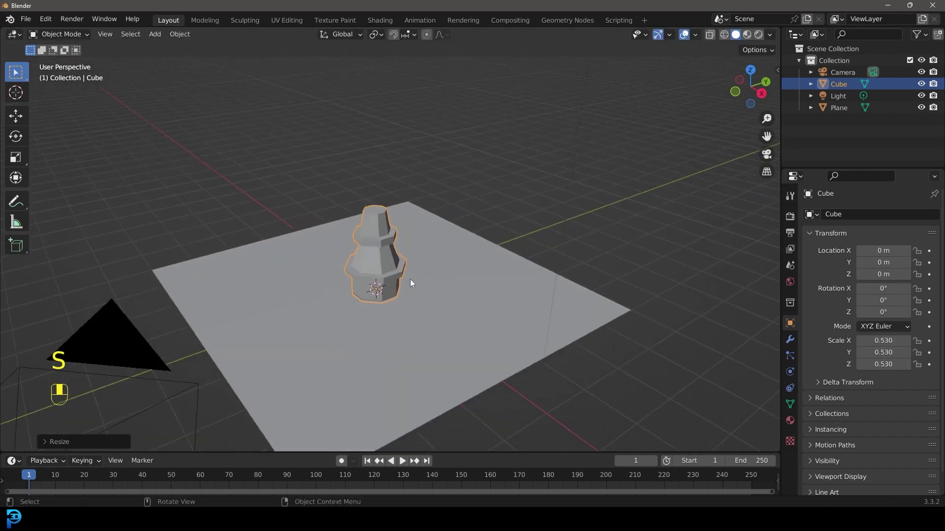
scroll(411, 271, up, 2)
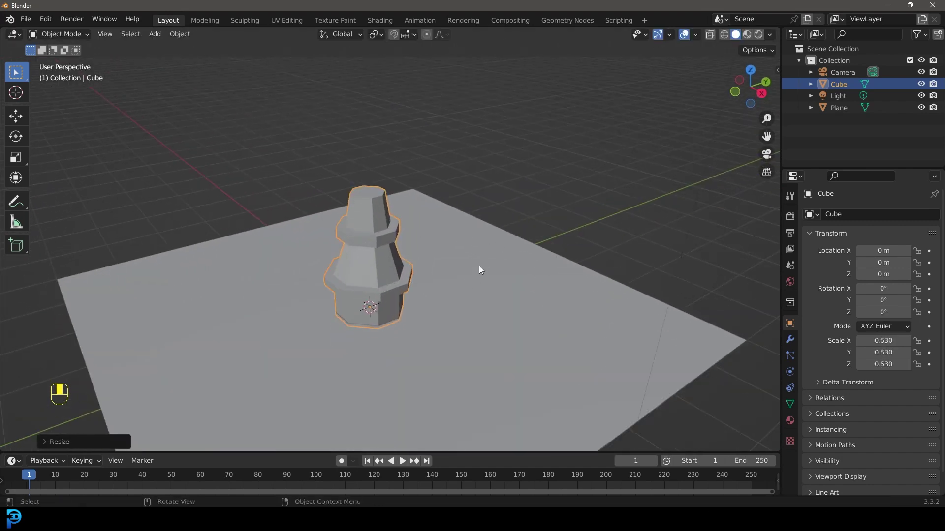
click(437, 270)
click(358, 288)
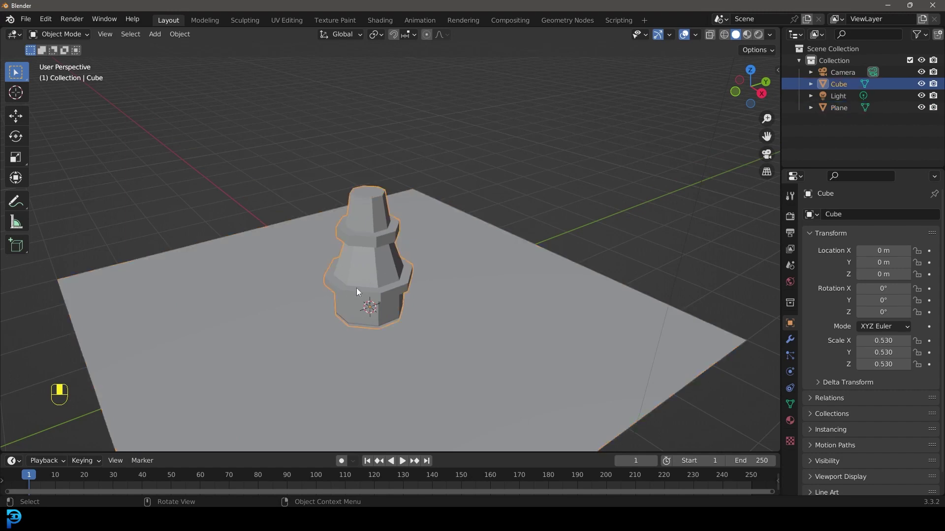
shift+scroll(388, 275, down, 2)
scroll(344, 271, up, 3)
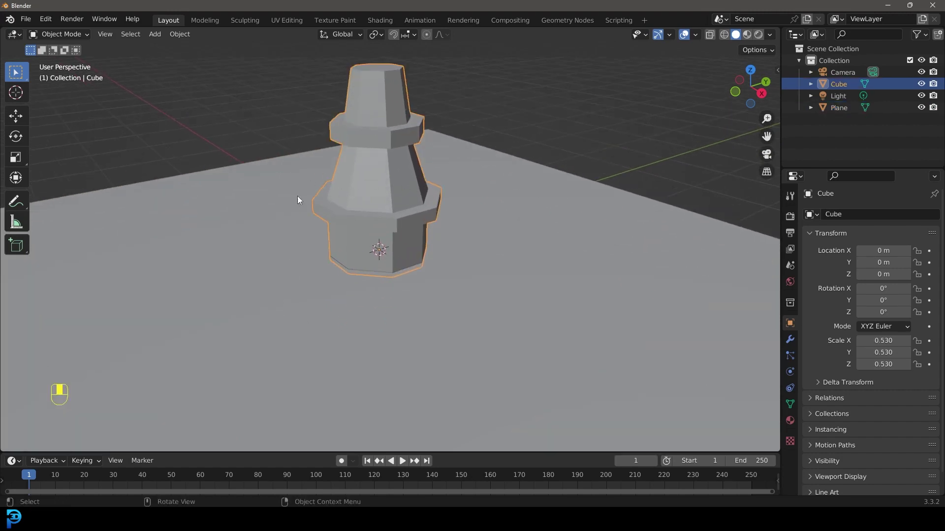
middle_drag(385, 240, 408, 282)
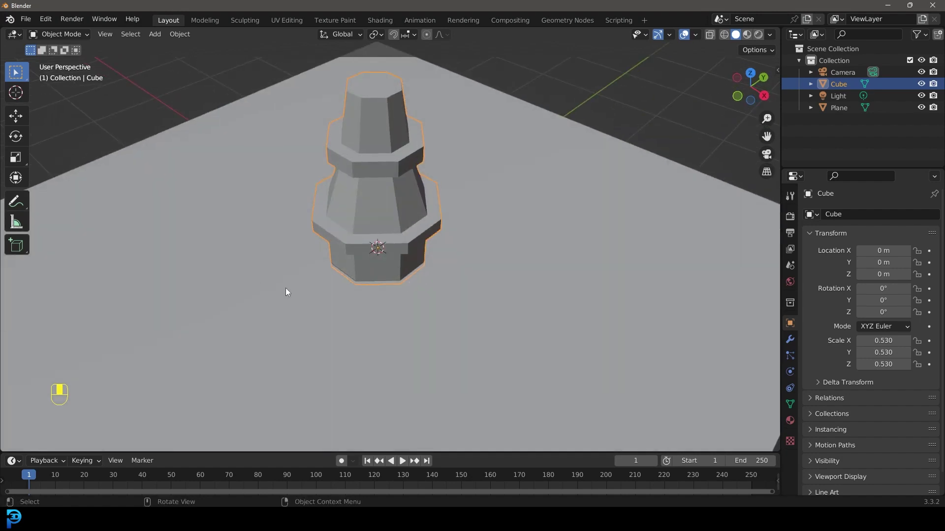
scroll(297, 245, down, 4)
- Select the plane, switch to the Geometry Nodes workspace, and close its spreadsheet and viewport areas so the node editor fills the space
click(481, 170)
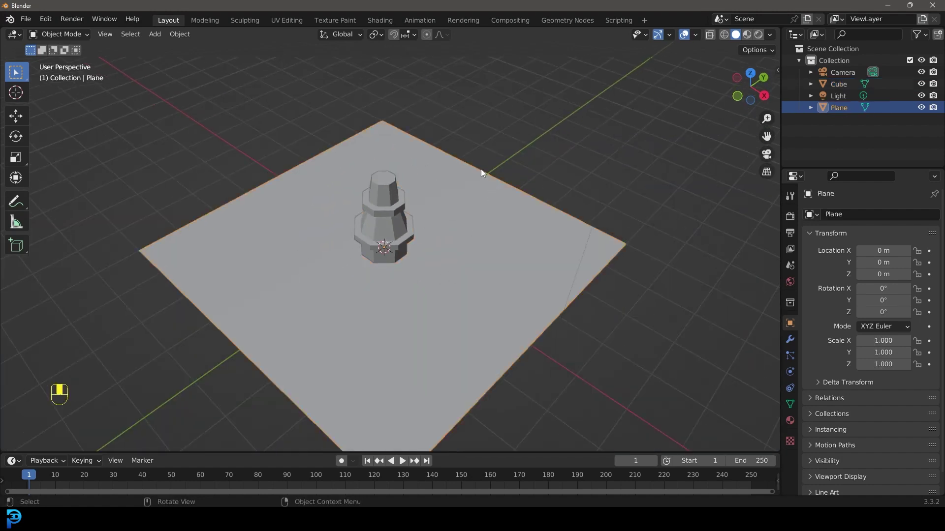
click(565, 20)
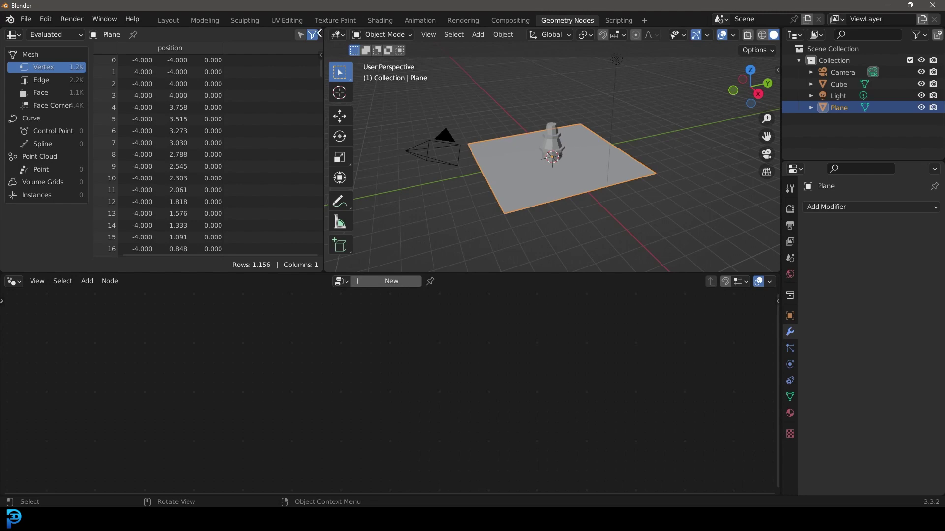
drag(320, 31, 206, 64)
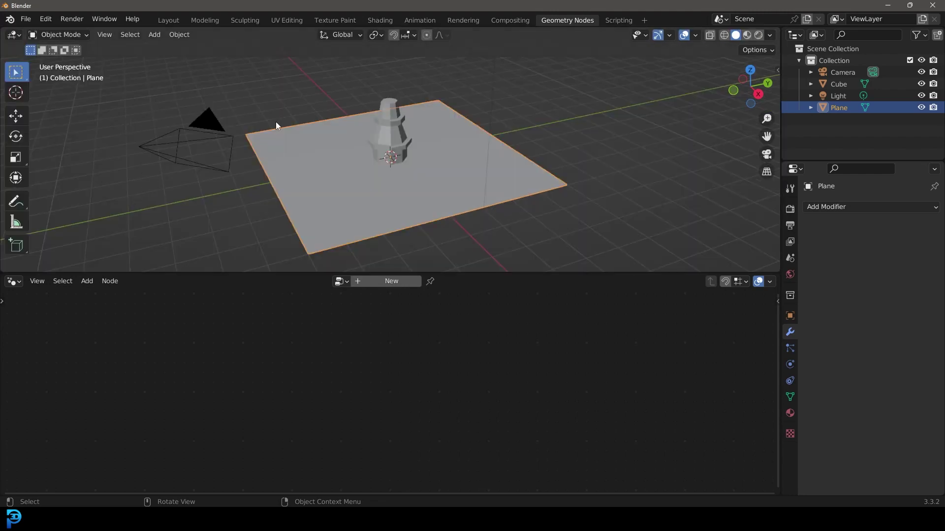
drag(4, 274, 167, 87)
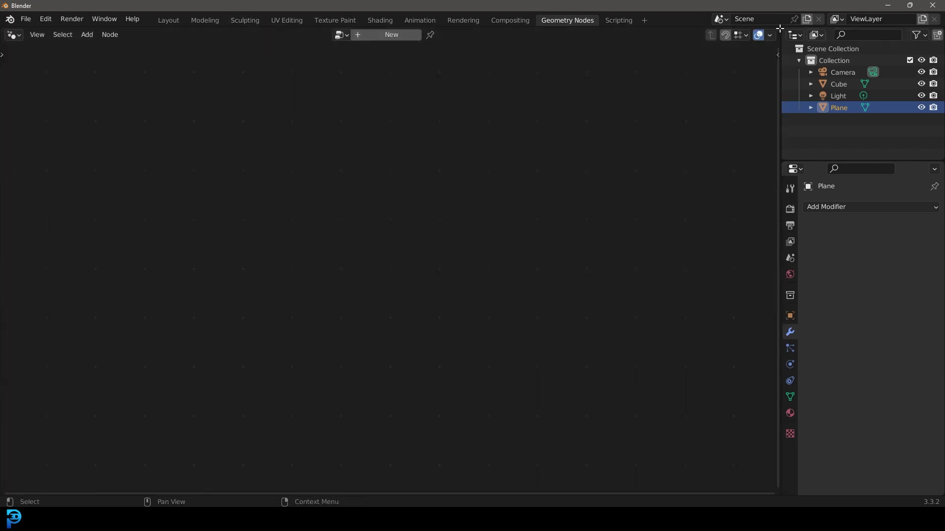
- Split the node editor into two side-by-side areas and change the new one to a 3D Viewport
drag(780, 29, 540, 45)
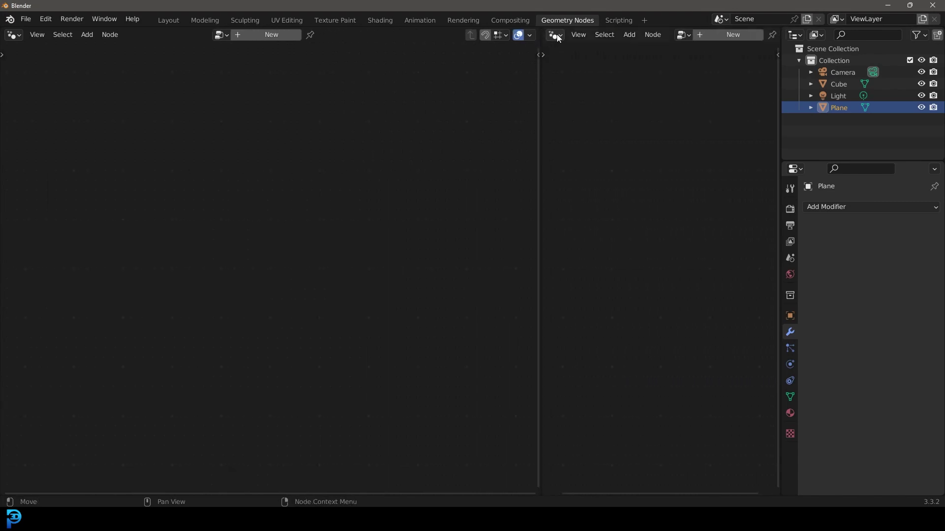
click(556, 34)
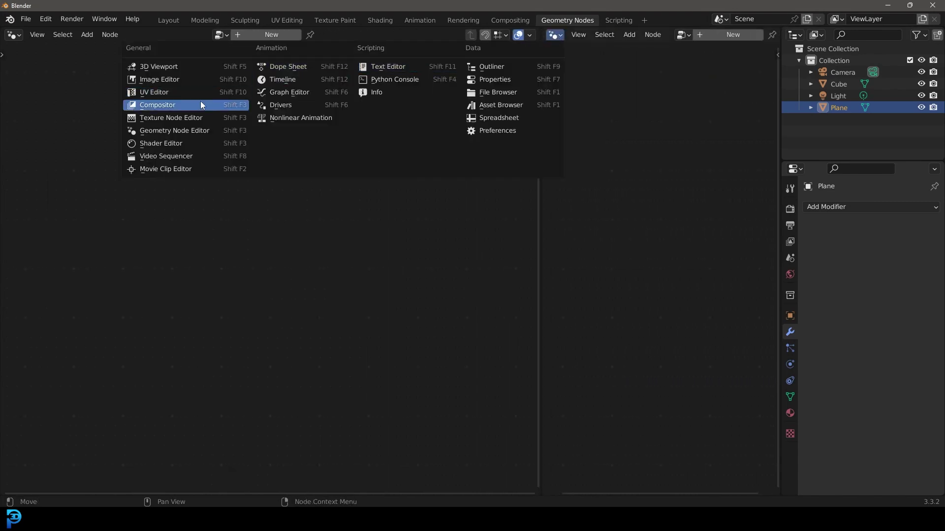
click(167, 68)
scroll(616, 195, down, 4)
middle_drag(654, 248, 619, 159)
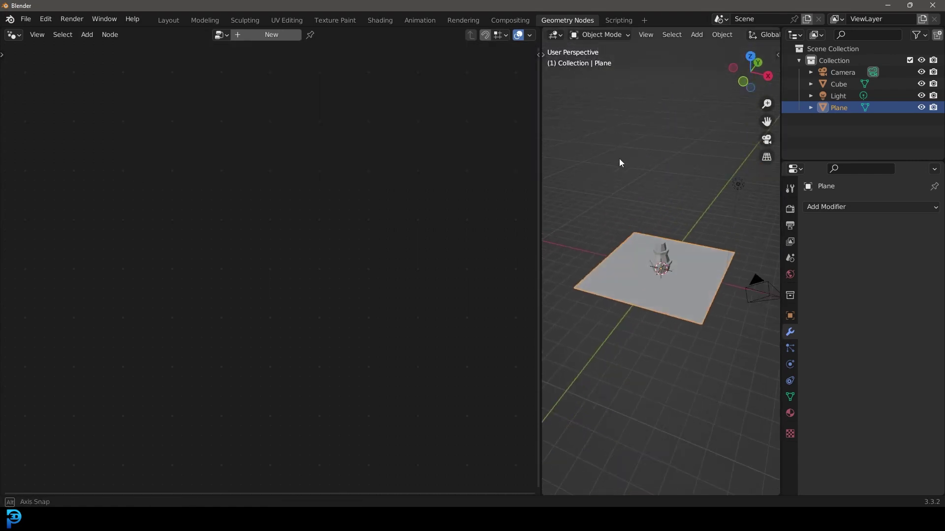
- Widen the 3D viewport to about half the window by narrowing the node editor and the Outliner and Properties column
scroll(628, 170, up, 4)
scroll(675, 228, up, 1)
drag(541, 195, 418, 266)
drag(779, 162, 805, 163)
scroll(612, 276, up, 3)
scroll(669, 301, down, 2)
key(g)
right_click(663, 291)
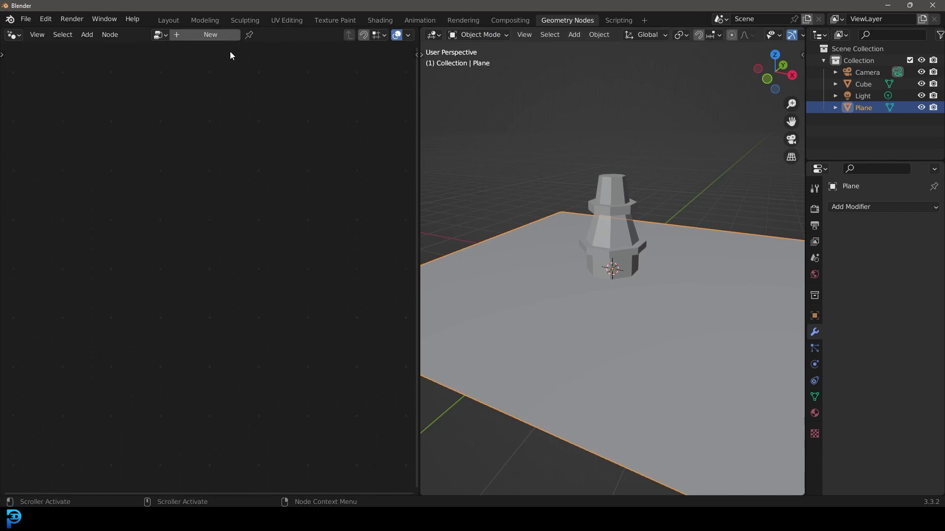
- Create a new geometry node tree on the plane
click(203, 35)
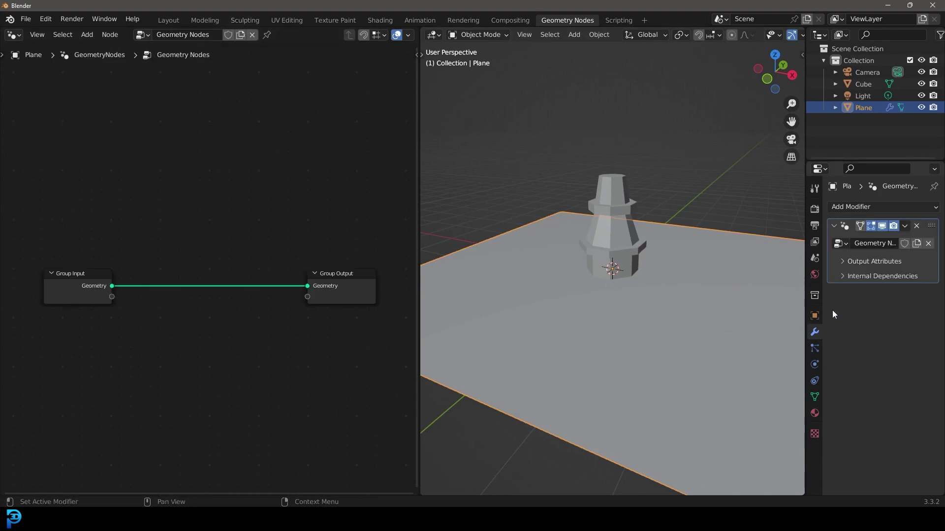
middle_drag(60, 290, 93, 274)
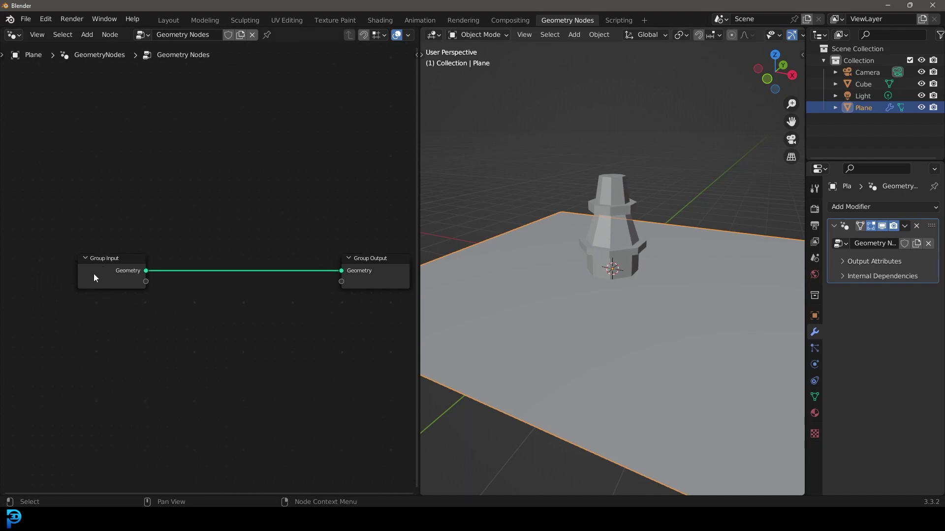
scroll(95, 278, up, 3)
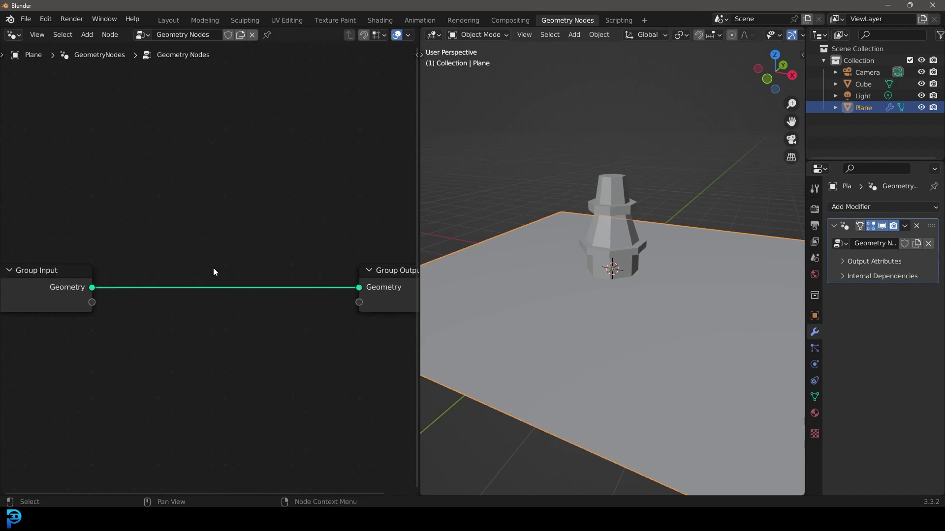
- Select the pillar and move it into a new collection named Spawners
click(623, 224)
key(g)
click(633, 173)
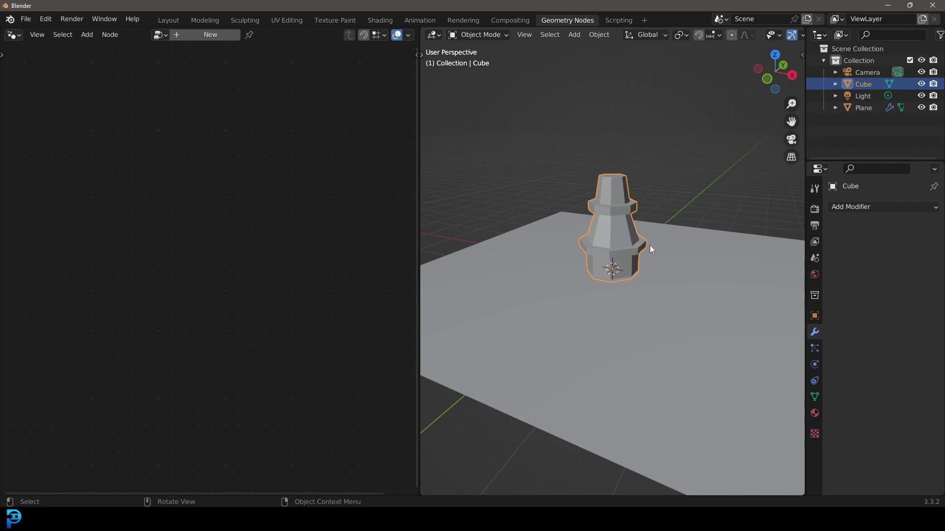
scroll(610, 226, up, 2)
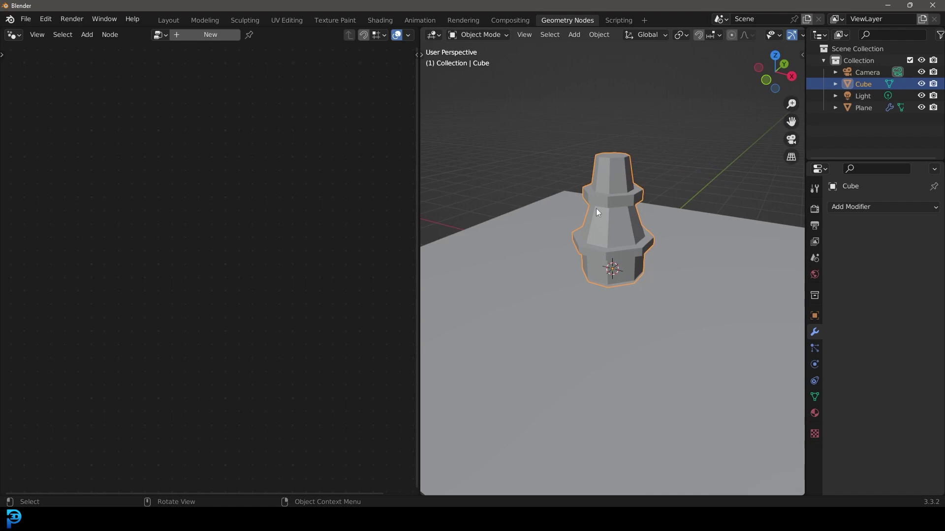
scroll(610, 214, down, 1)
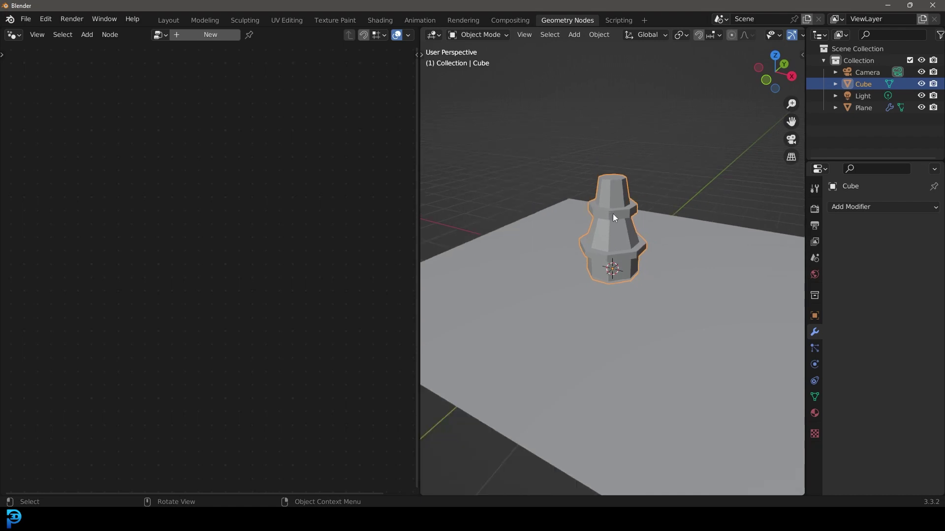
key(m)
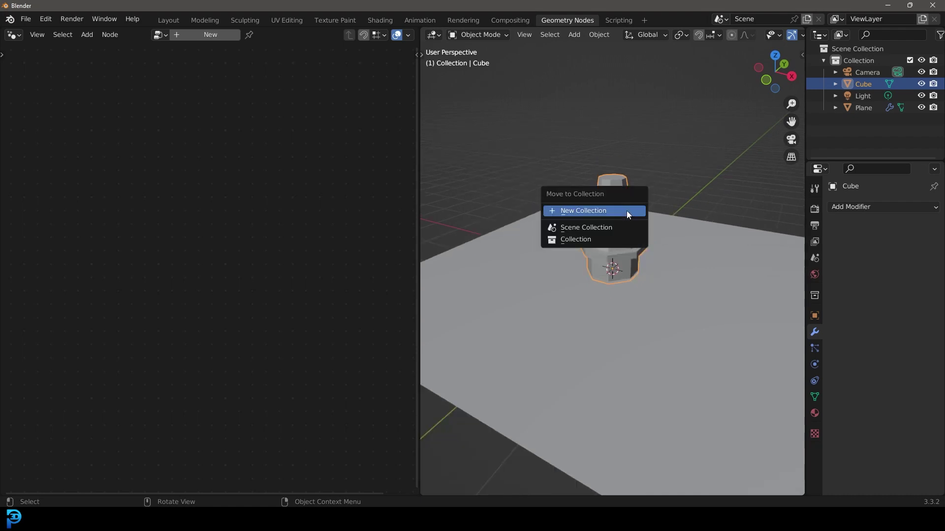
click(602, 213)
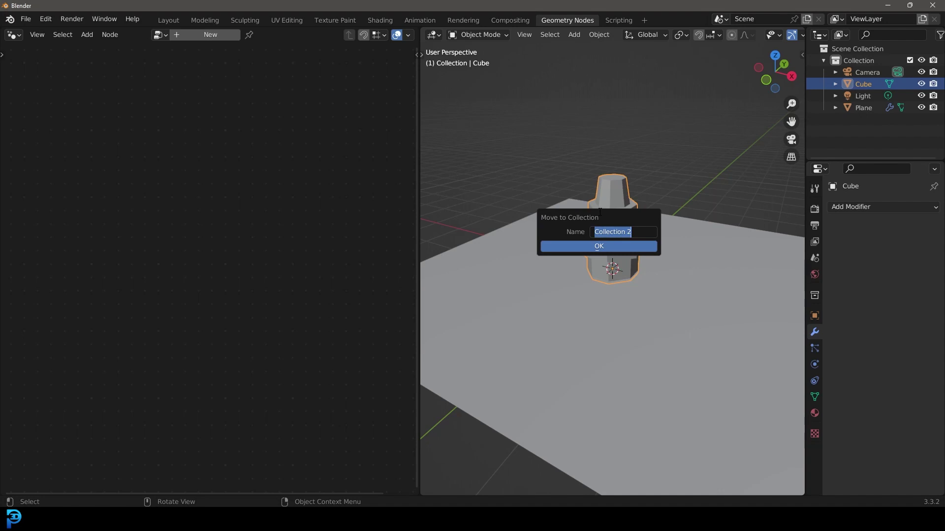
text(Spawners)
click(588, 248)
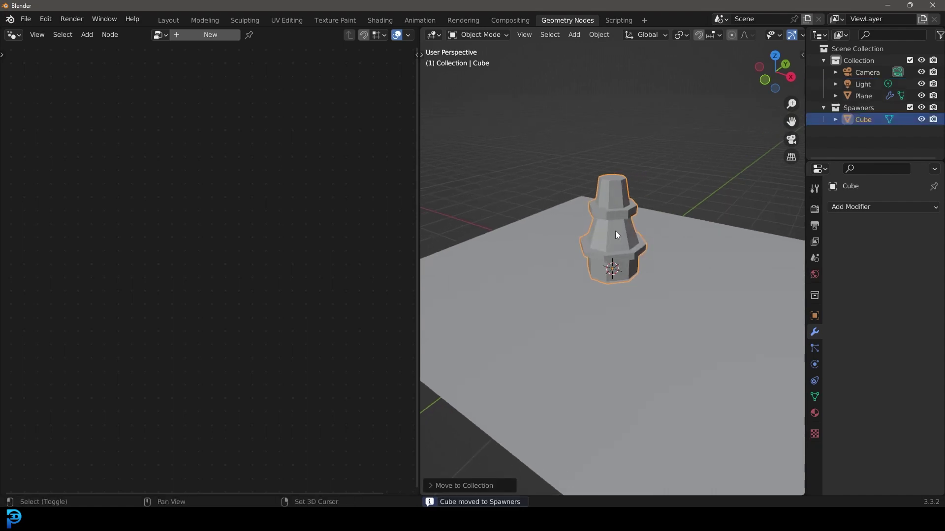
- Duplicate the pillar, scale the copy down, and move it along the Y axis beside the original
key(shift+d)
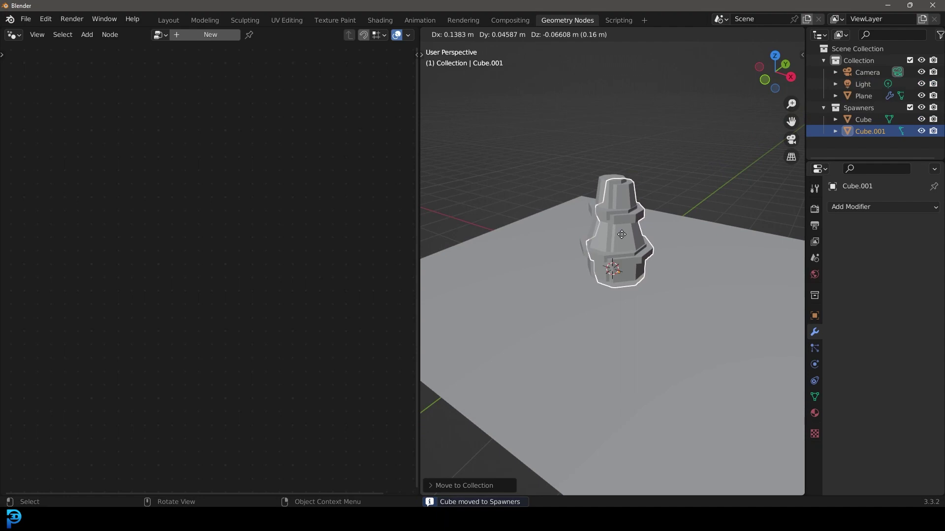
click(689, 243)
middle_drag(689, 244, 630, 319)
key(s)
click(633, 312)
key(g)
key(y)
click(688, 312)
middle_drag(687, 312, 595, 309)
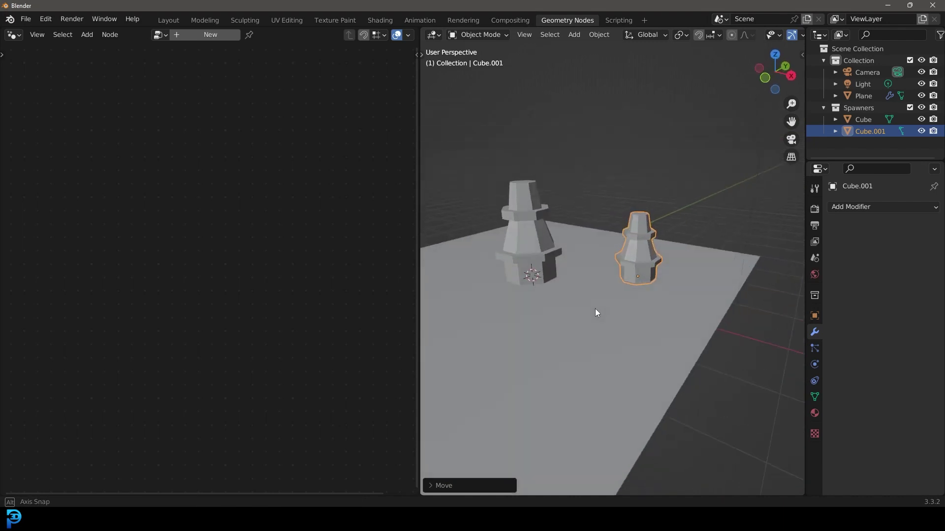
- Duplicate the small pillar, scale the copy up, and place it on the plane in front of the other two pillars
key(shift+d)
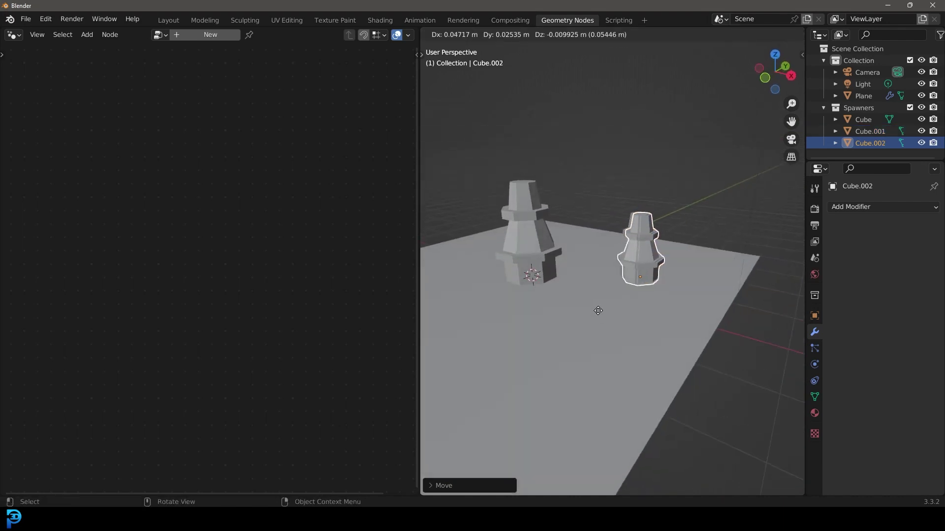
click(543, 374)
key(s)
click(643, 421)
middle_drag(643, 421, 569, 279)
key(g)
click(656, 346)
- Select the plane to show its node tree and collapse both collections in the Outliner
click(582, 269)
scroll(587, 270, up, 2)
scroll(589, 279, down, 3)
scroll(555, 276, up, 1)
click(824, 60)
click(824, 72)
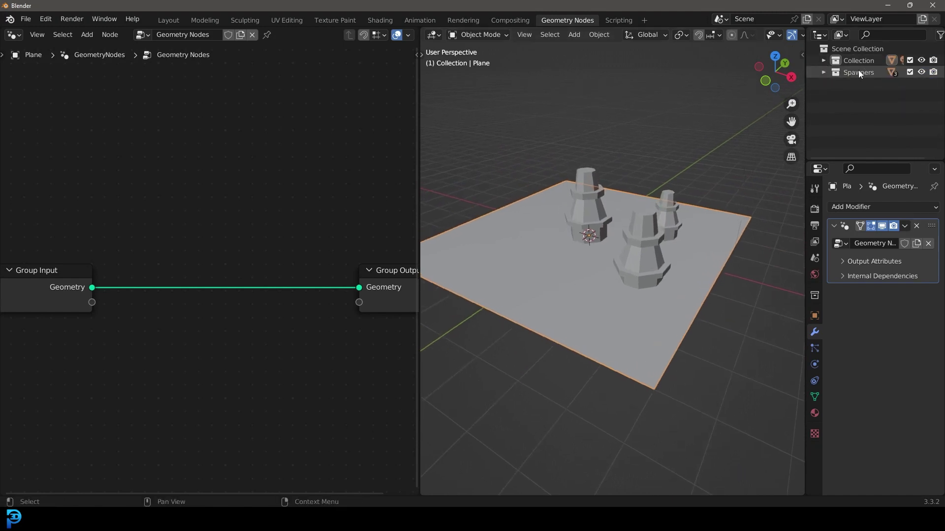
- Bring the Spawners collection into the plane's node tree as a Collection Info node set to Relative, above the Group Input
drag(854, 72, 156, 197)
click(164, 171)
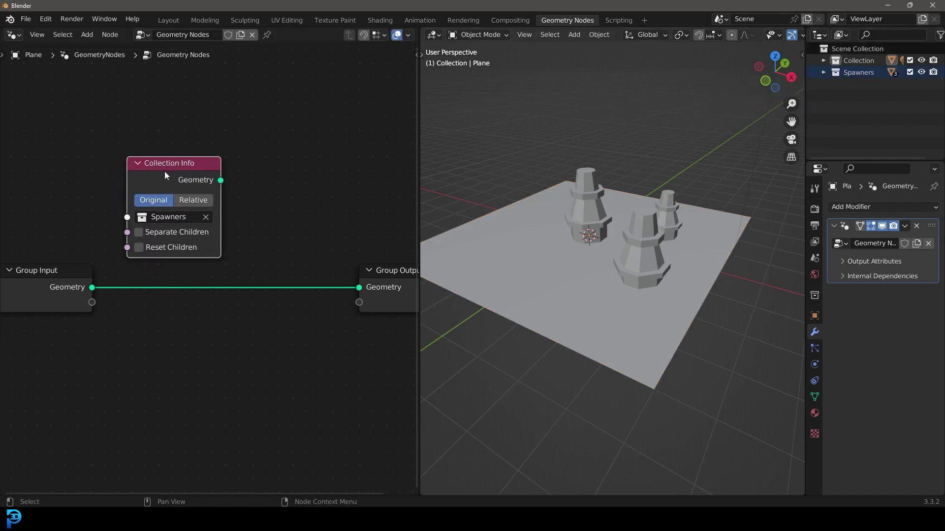
click(191, 201)
middle_drag(294, 167, 292, 191)
scroll(293, 191, down, 1)
drag(142, 193, 66, 173)
- Add a Realize Instances node and feed it the Collection Info geometry
key(shift+a)
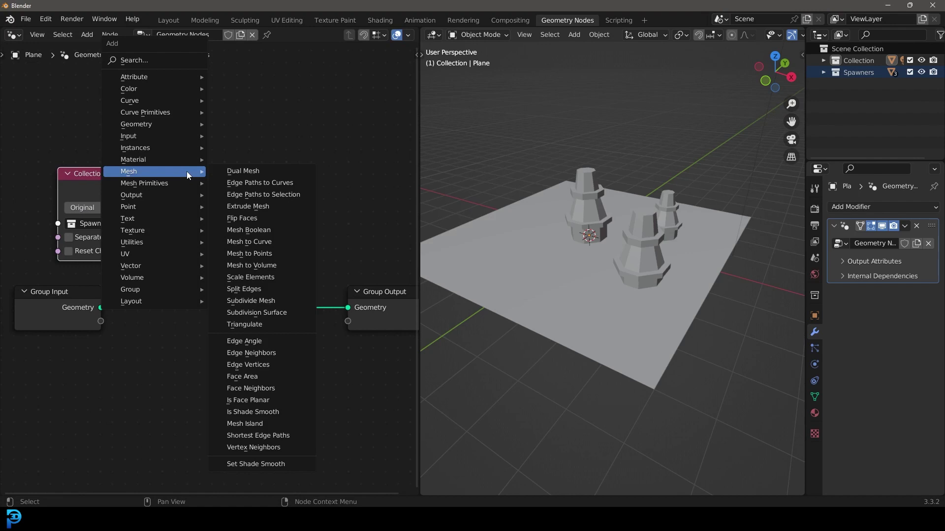
click(144, 60)
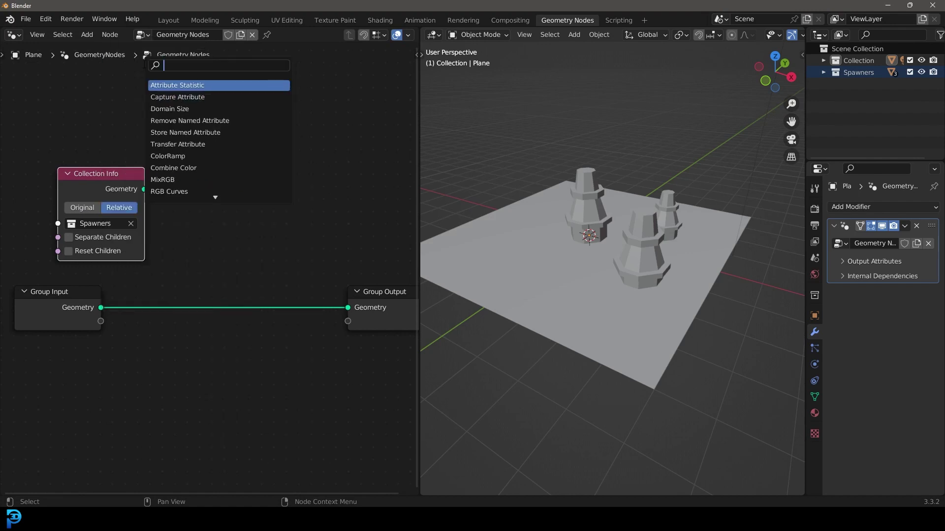
text(rre)
text(aliz)
key(Return)
click(147, 192)
drag(146, 192, 164, 219)
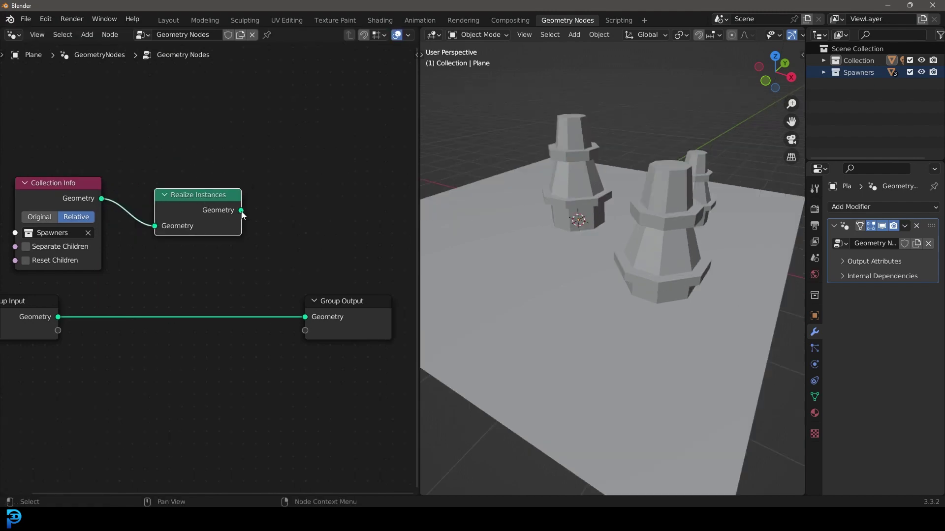
- Add a Geometry Proximity node with its Target fed by the Realize Instances geometry
drag(241, 211, 305, 142)
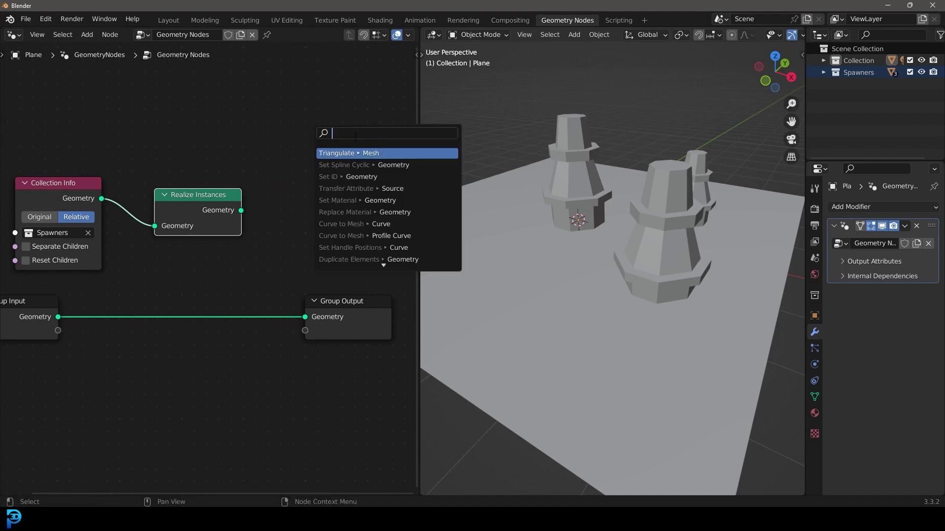
text(prox)
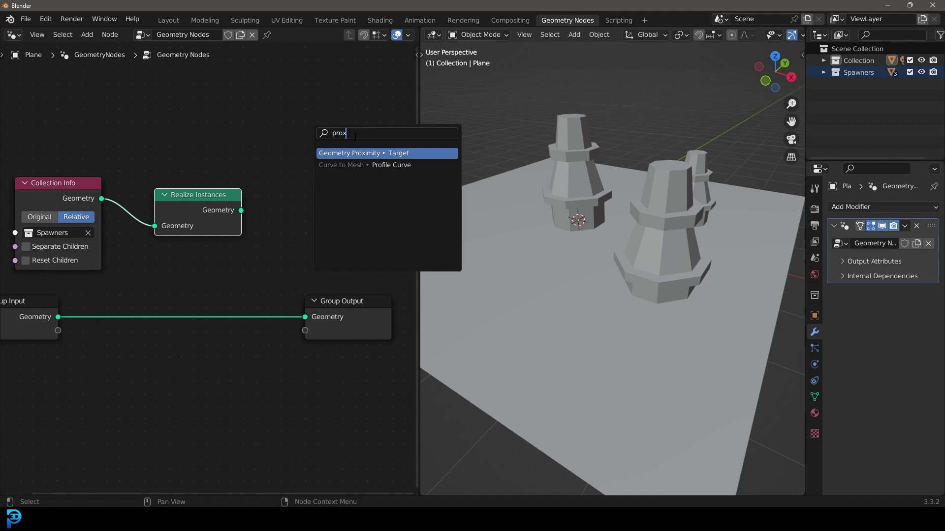
click(374, 154)
click(313, 181)
middle_drag(313, 182, 240, 228)
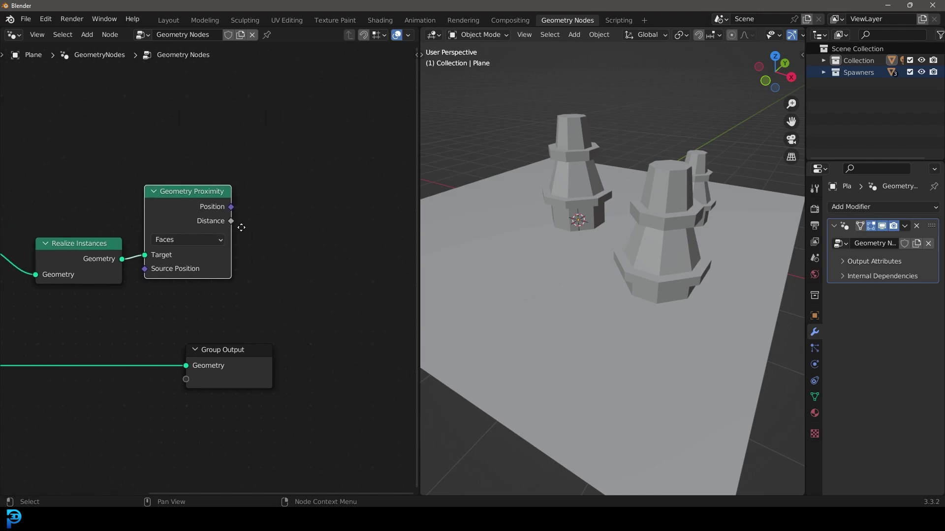
scroll(246, 226, up, 1)
scroll(249, 226, up, 1)
- Add a Math node fed by the Distance output of Geometry Proximity
drag(235, 213, 289, 193)
drag(233, 214, 306, 177)
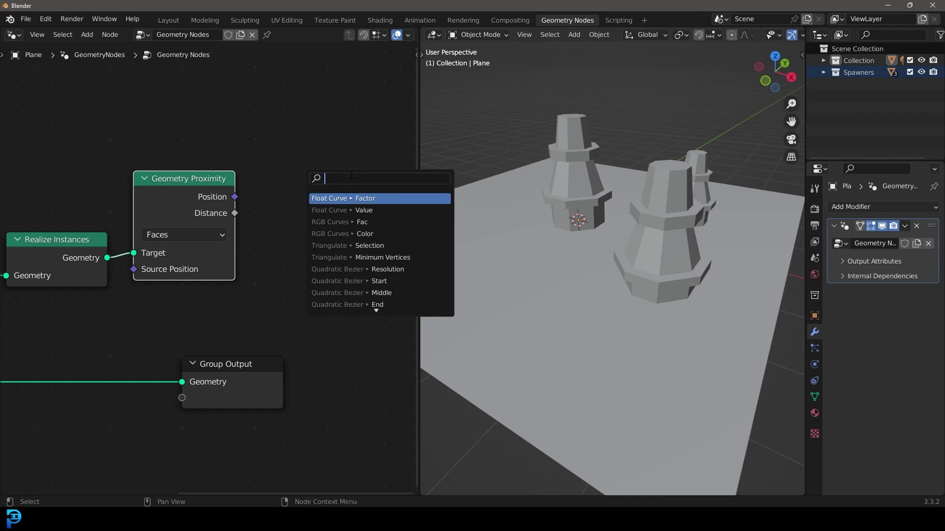
text(ve)
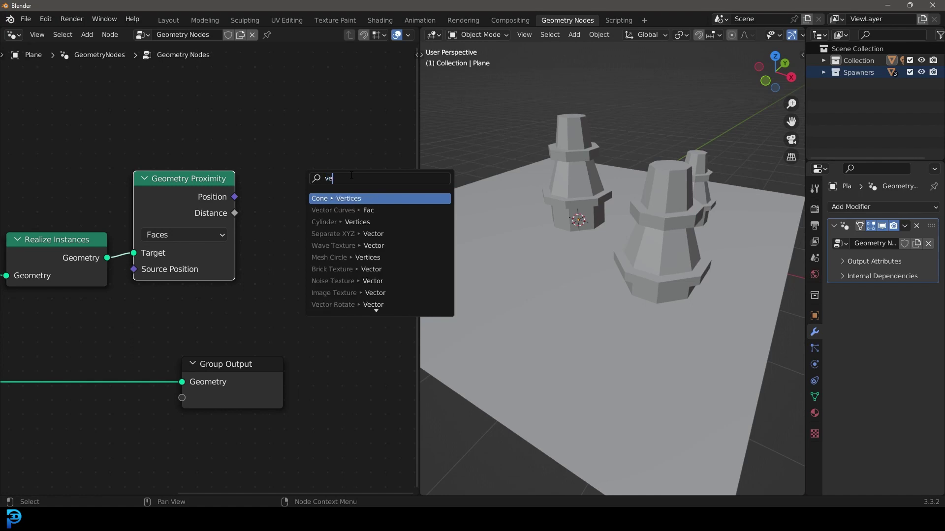
key(BackSpace)
key(BackSpace)
text(math)
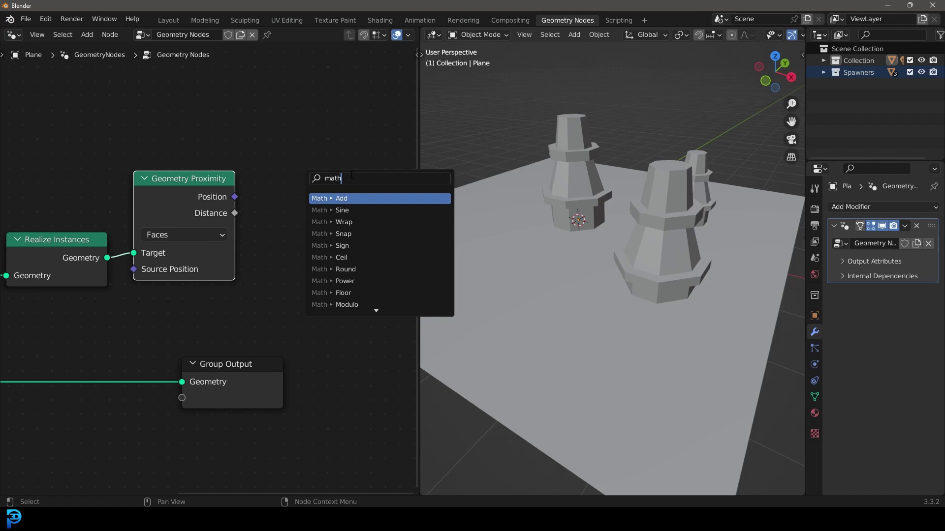
click(334, 199)
click(305, 192)
- Set the Math node's operation to Greater Than with a threshold of 0.100
click(316, 199)
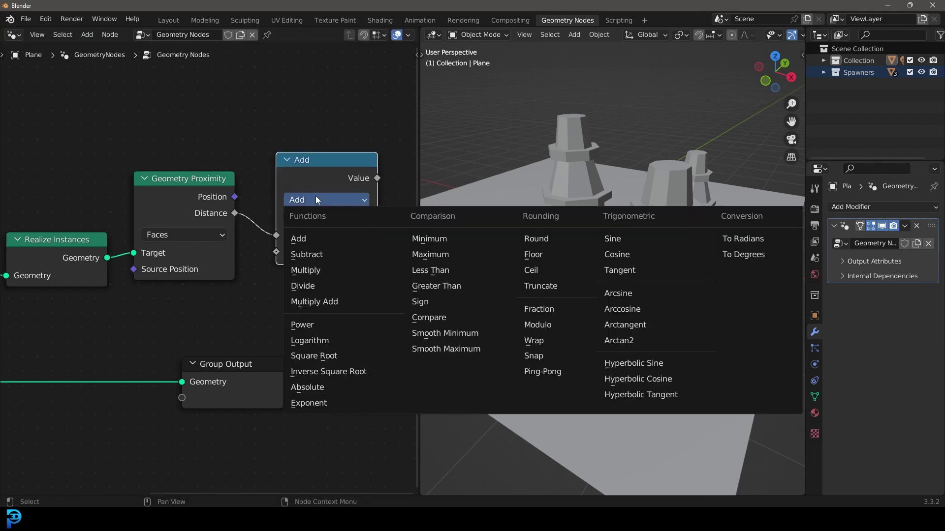
click(315, 200)
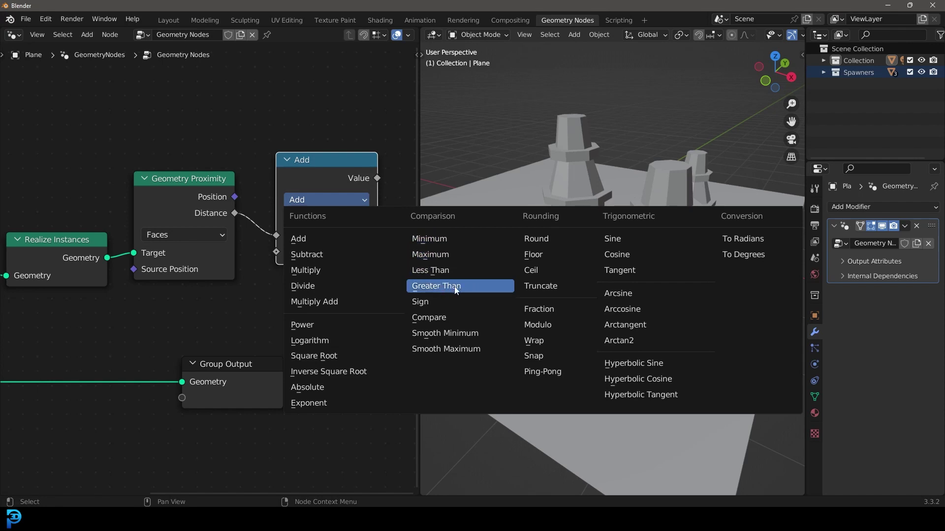
click(439, 285)
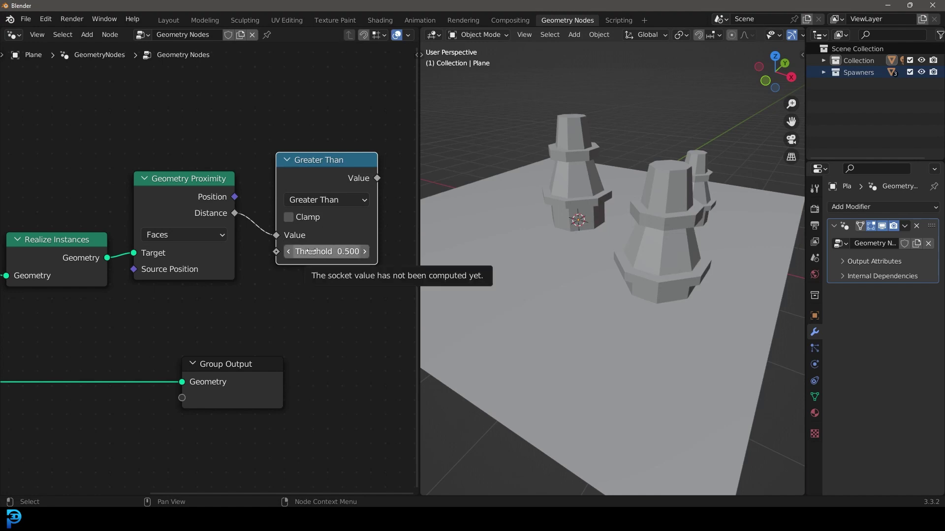
scroll(310, 301, up, 1)
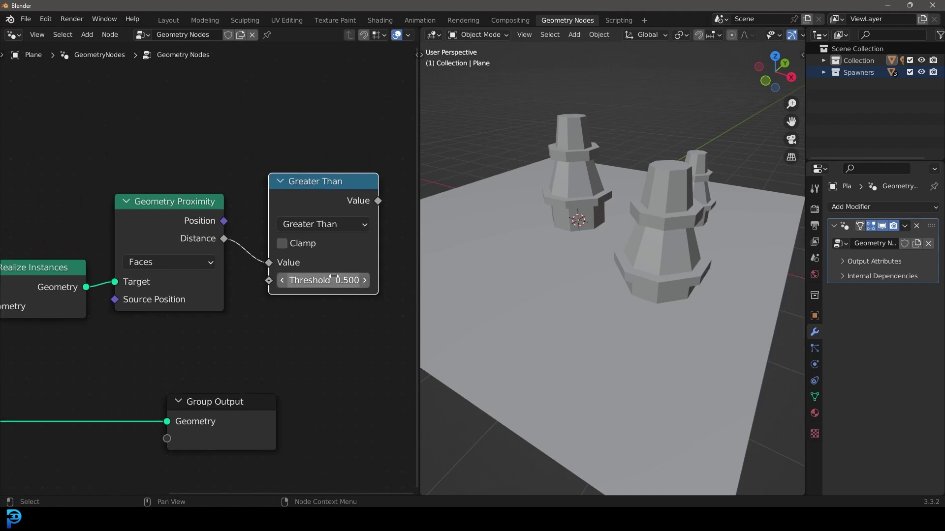
drag(324, 280, 278, 281)
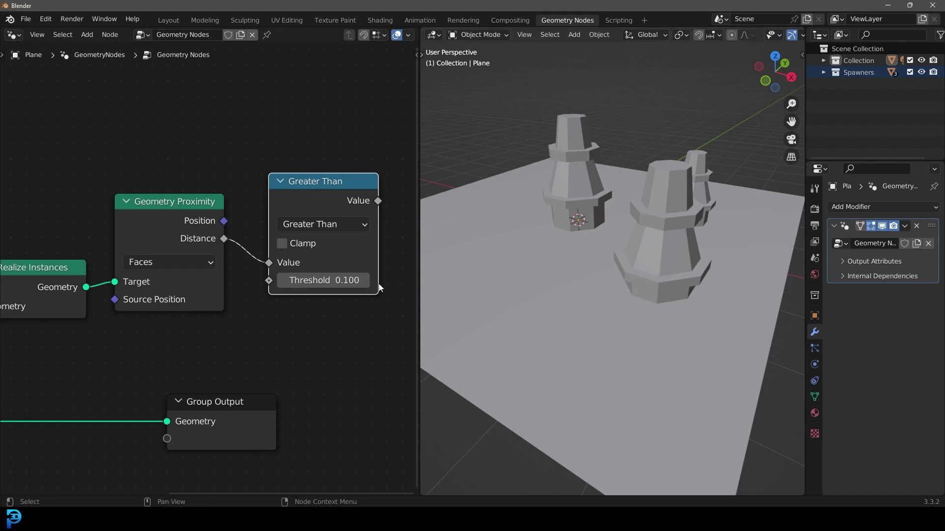
- Add a Distribute Points on Faces node with its Selection driven by the Greater Than value
scroll(377, 291, down, 2)
middle_drag(358, 298, 247, 341)
drag(185, 246, 288, 196)
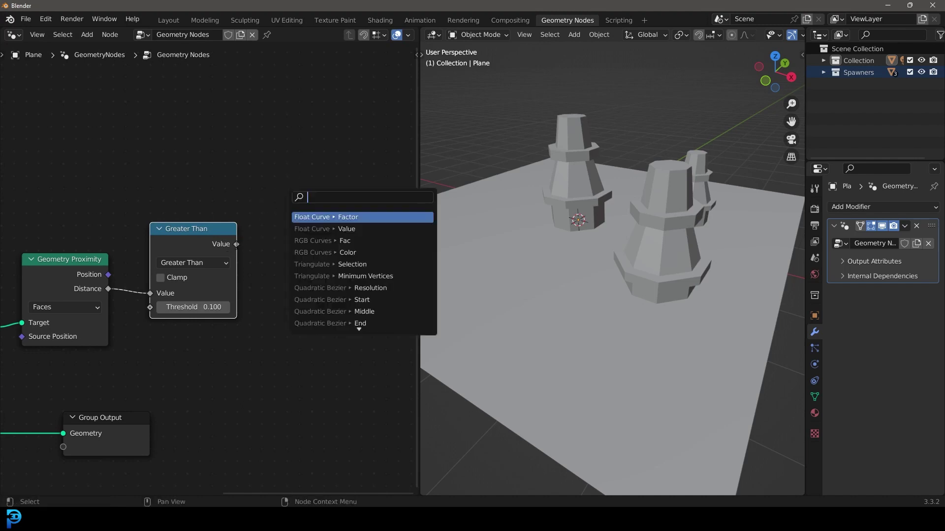
key(Escape)
drag(237, 244, 329, 172)
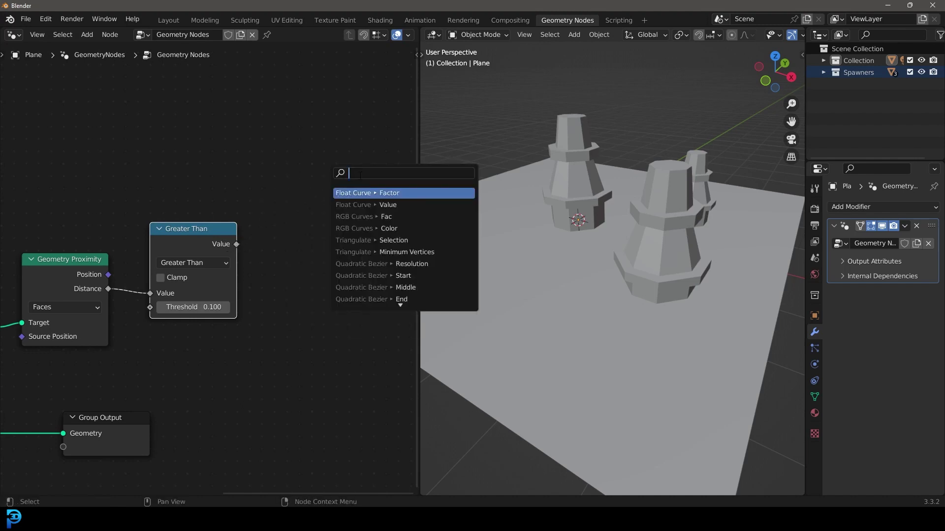
text(distribu)
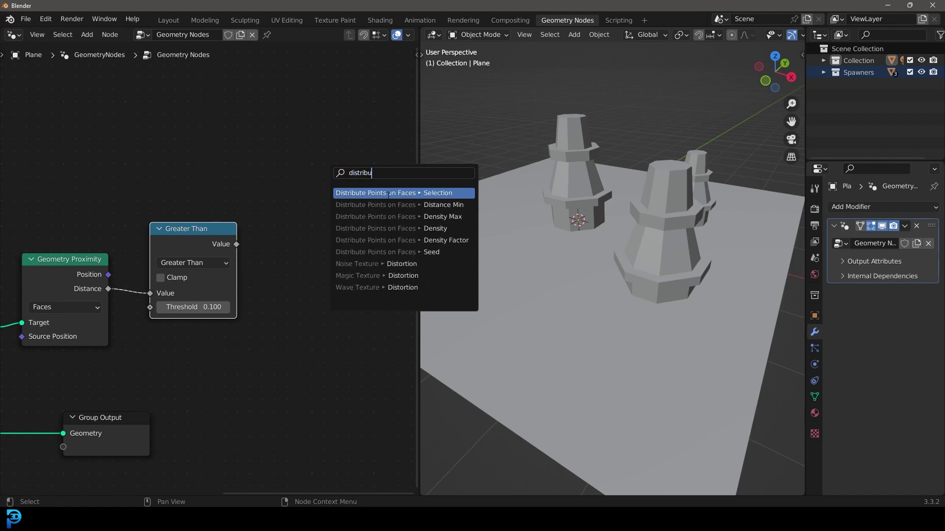
click(398, 193)
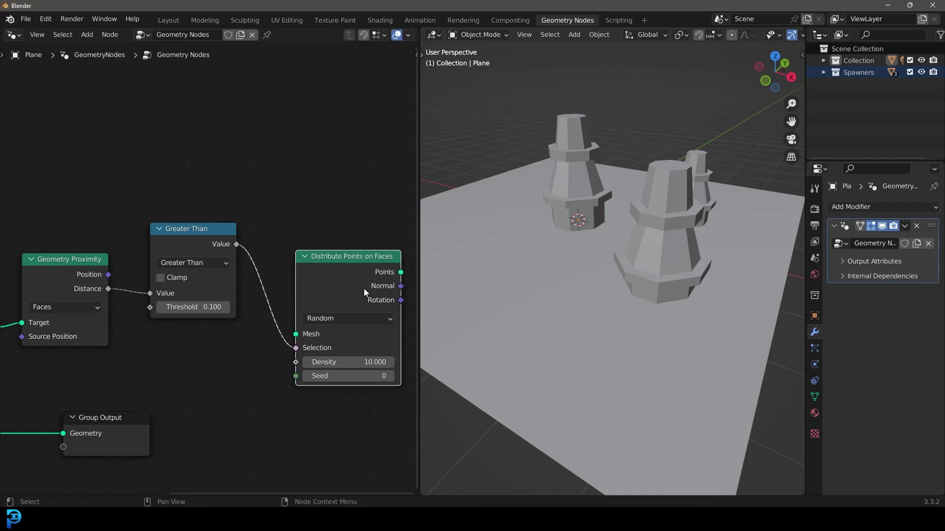
click(300, 251)
- Move the Group Input node aside and connect its geometry to the Mesh input of Distribute Points on Faces
scroll(300, 251, down, 1)
mouse_move(270, 323)
mouse_down()
mouse_move(230, 284)
mouse_move(272, 325)
mouse_up()
scroll(196, 371, down, 3)
middle_drag(184, 362, 280, 345)
scroll(212, 345, down, 2)
middle_drag(132, 355, 192, 340)
scroll(189, 344, up, 2)
drag(76, 367, 62, 371)
middle_drag(130, 384, 64, 384)
scroll(63, 383, down, 2)
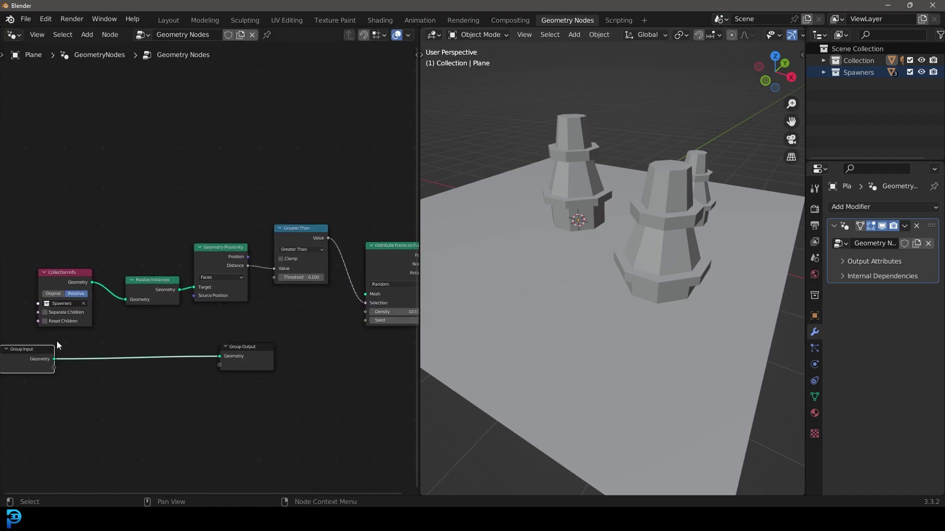
middle_drag(56, 360, 25, 370)
middle_drag(75, 351, 64, 359)
drag(15, 380, 346, 292)
middle_drag(195, 341, 118, 364)
scroll(184, 347, up, 3)
scroll(247, 312, up, 2)
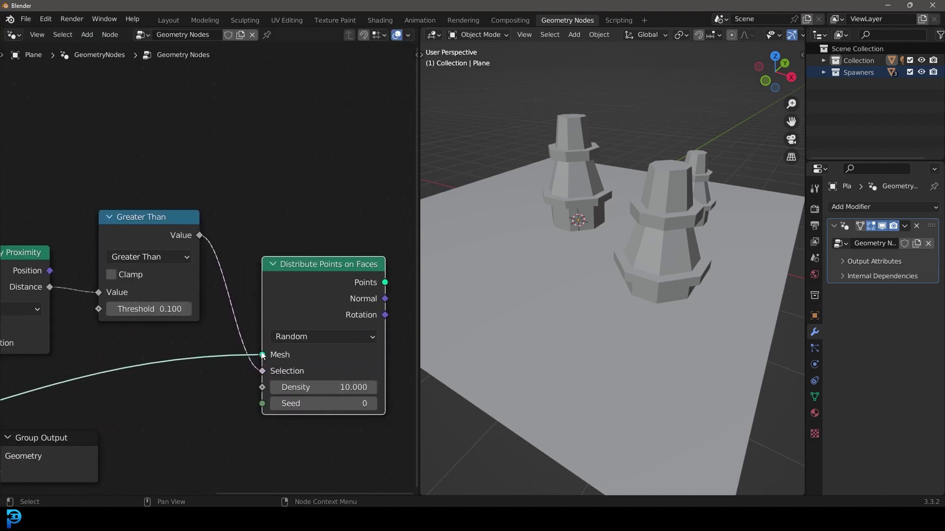
- Examine how the Group Input geometry and the Greater Than value feed the Mesh and Selection inputs of Distribute Points on Faces
mouse_move(263, 355)
mouse_down()
mouse_move(250, 353)
mouse_move(269, 355)
mouse_up()
scroll(270, 355, up, 1)
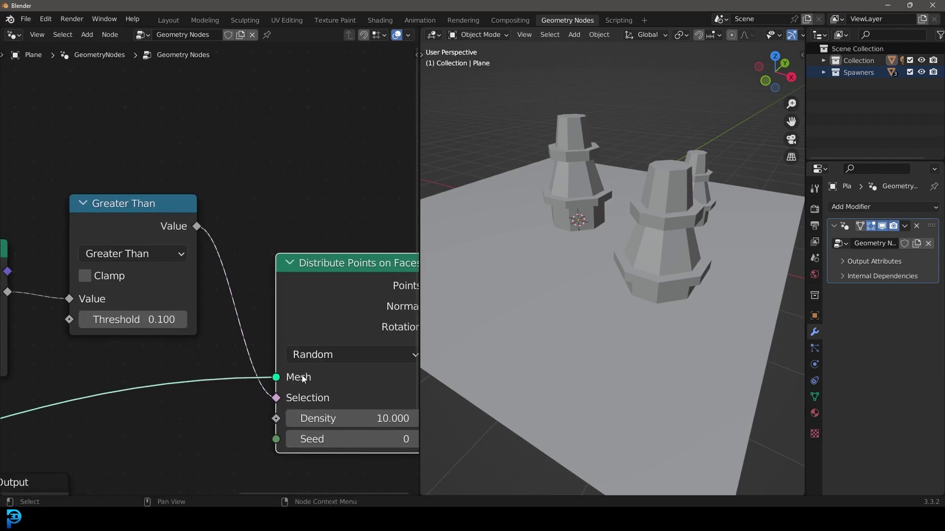
middle_drag(285, 374, 224, 312)
mouse_move(213, 337)
mouse_down()
mouse_move(196, 335)
mouse_move(214, 336)
mouse_up()
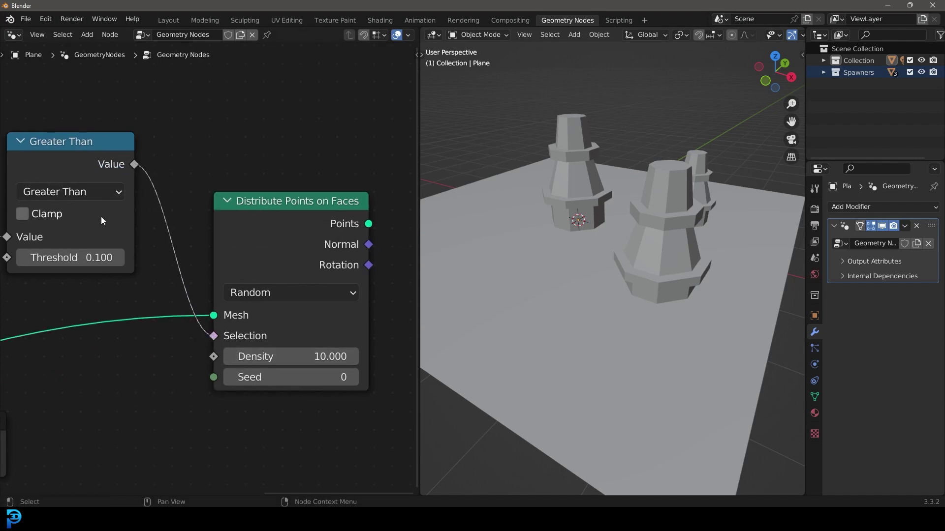
middle_drag(94, 217, 184, 241)
scroll(184, 241, up, 1)
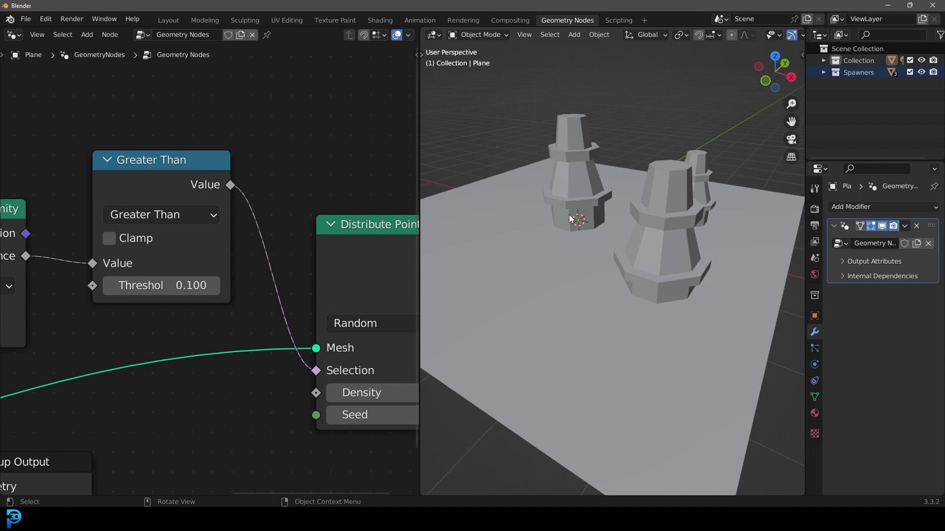
middle_drag(331, 290, 260, 281)
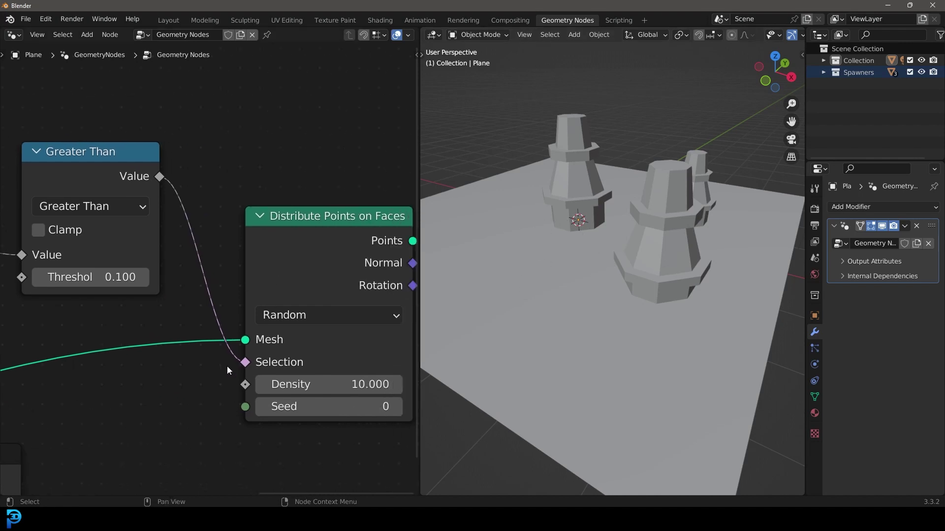
click(251, 362)
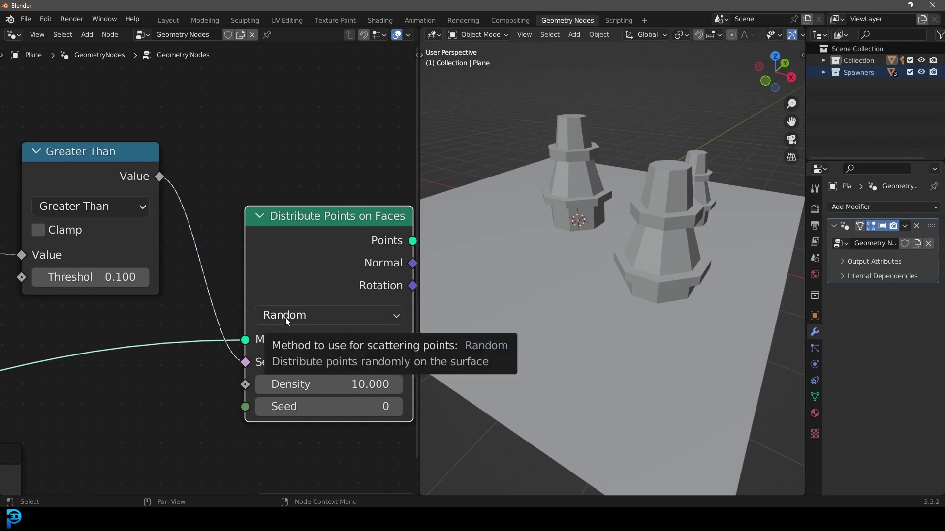
- Add an Instance on Points node fed by the Points output of Distribute Points on Faces
middle_drag(308, 327, 155, 327)
scroll(271, 315, down, 6)
middle_drag(274, 287, 209, 294)
scroll(210, 280, up, 3)
drag(192, 277, 262, 229)
text(insta)
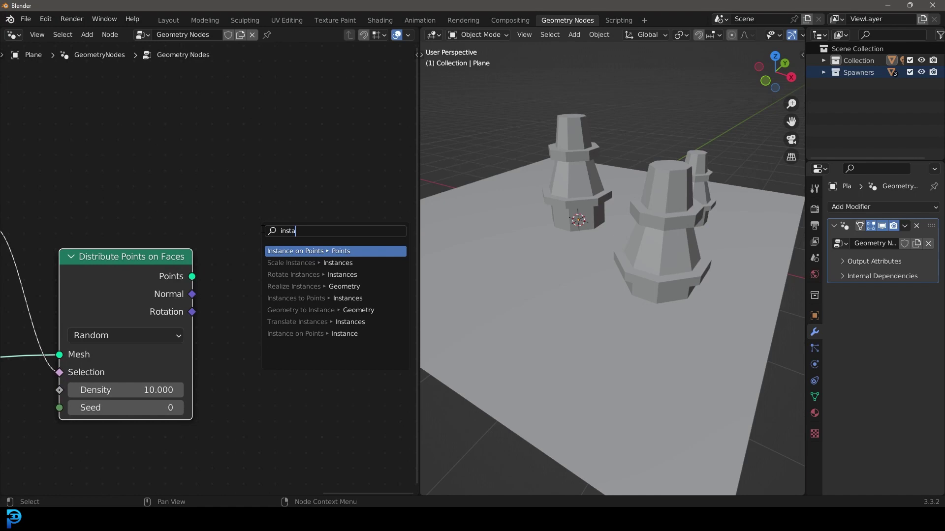
click(299, 253)
click(312, 254)
scroll(221, 291, down, 2)
scroll(212, 297, up, 1)
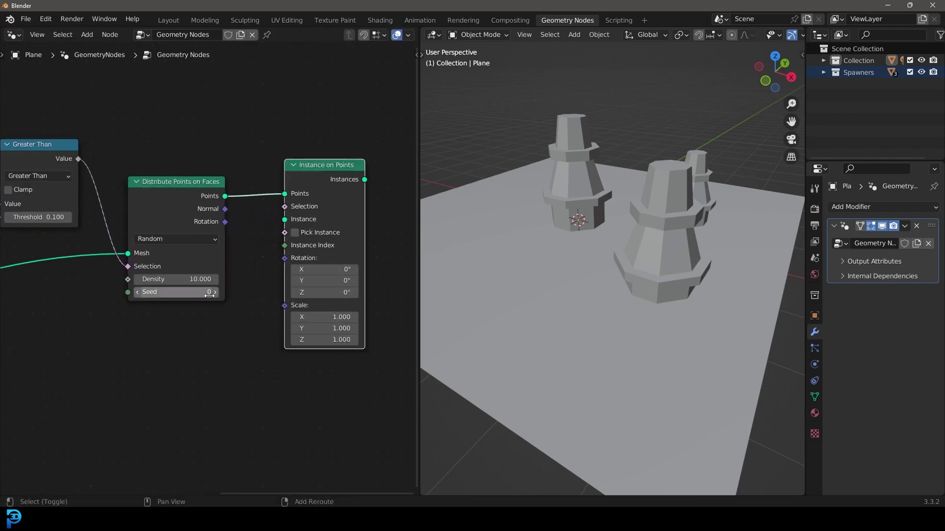
- Add a UV Sphere node and connect its mesh to the Instance input of Instance on Points
key(shift+a)
click(178, 253)
text(spher)
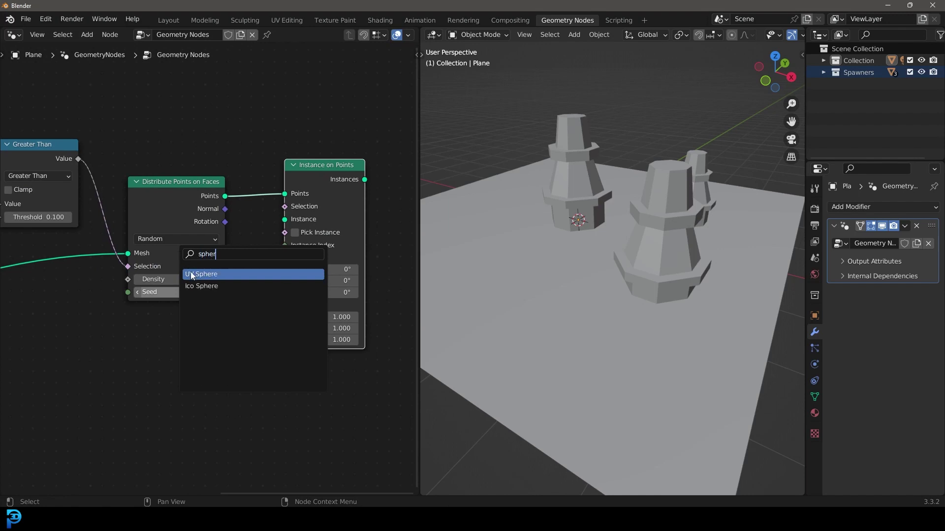
click(190, 274)
click(146, 345)
drag(215, 346, 279, 220)
- Move the Group Output node to the end of the tree and connect the Instances output to its Geometry input
scroll(289, 228, down, 3)
scroll(239, 258, down, 5)
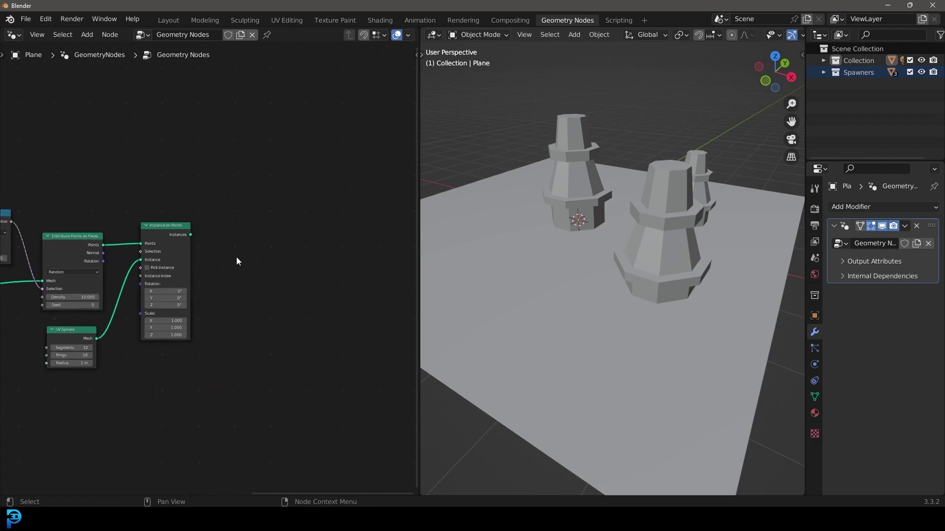
scroll(176, 288, up, 7)
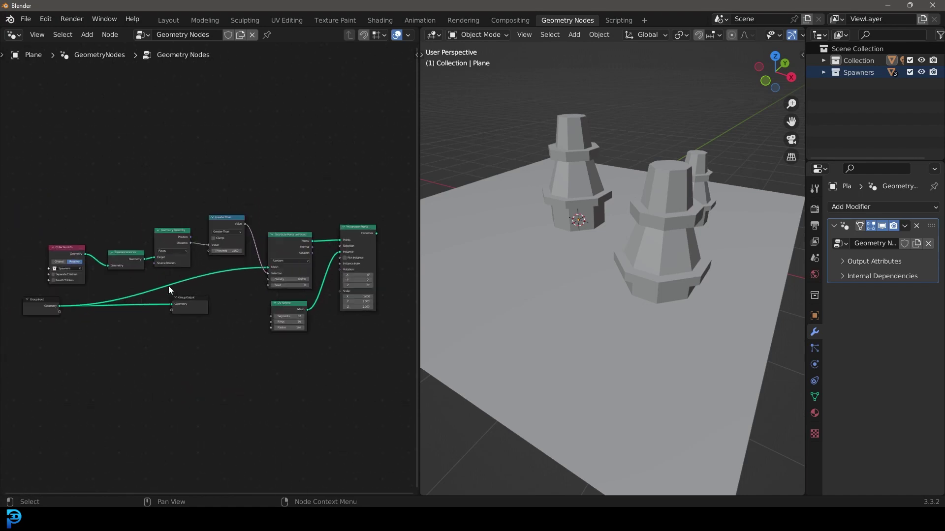
drag(108, 333, 410, 155)
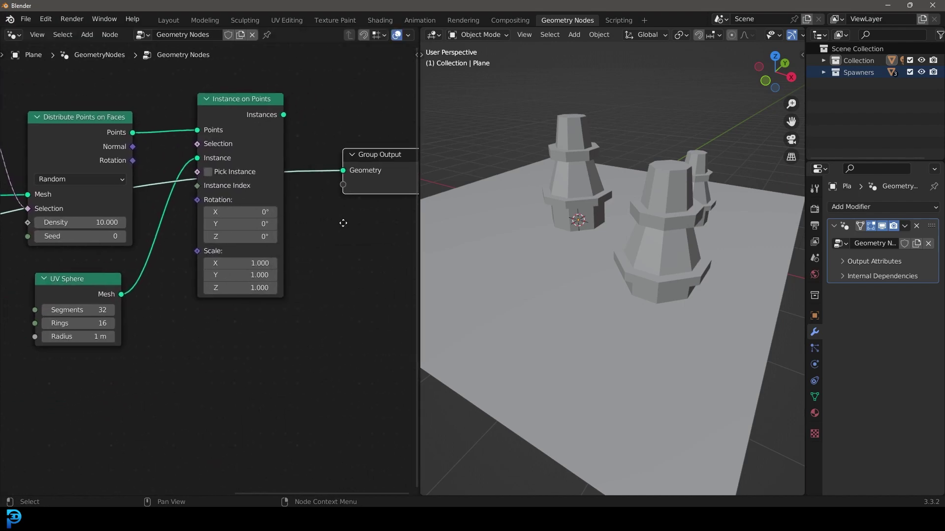
middle_drag(355, 213, 234, 305)
scroll(184, 226, up, 1)
drag(163, 198, 234, 264)
scroll(583, 279, down, 5)
scroll(584, 279, up, 6)
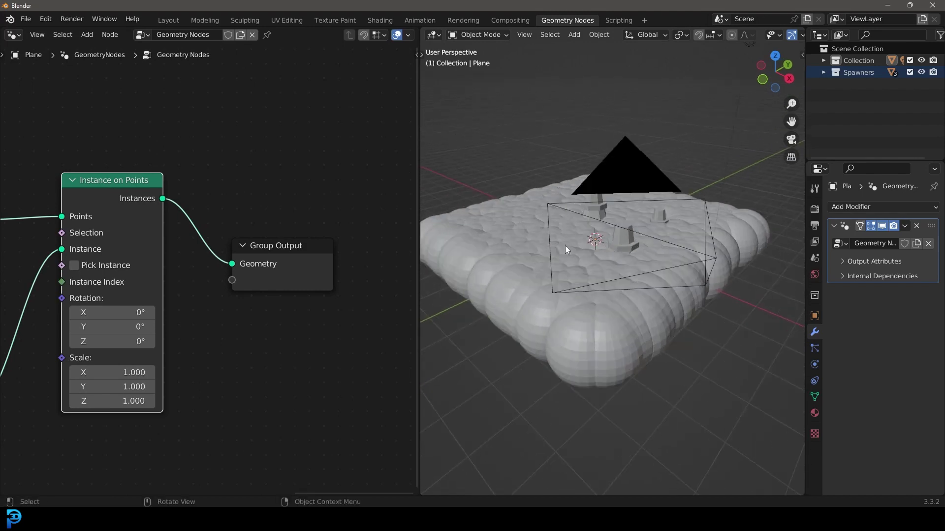
- Set the UV Sphere node's radius to 0.02 m to shrink the instanced spheres
middle_drag(131, 367, 330, 220)
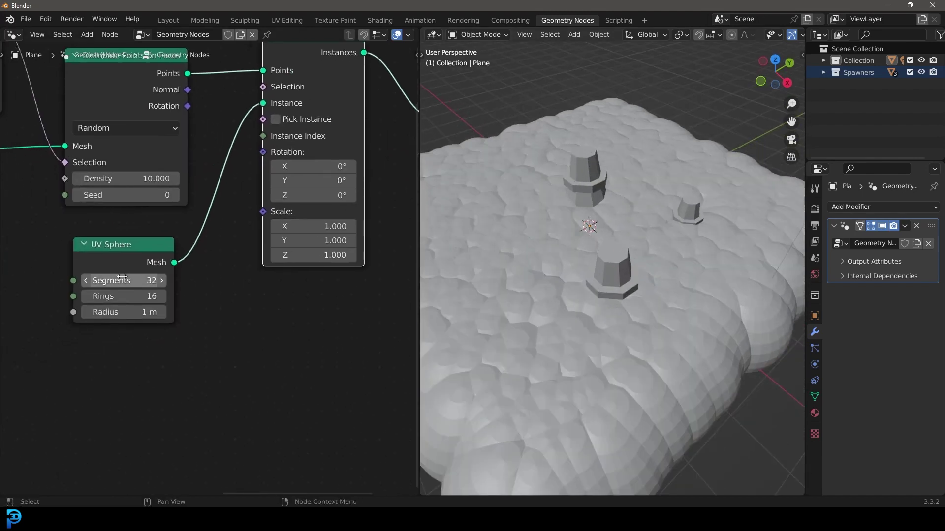
middle_drag(141, 279, 213, 298)
scroll(179, 339, up, 3)
drag(190, 247, 187, 264)
drag(222, 345, 194, 345)
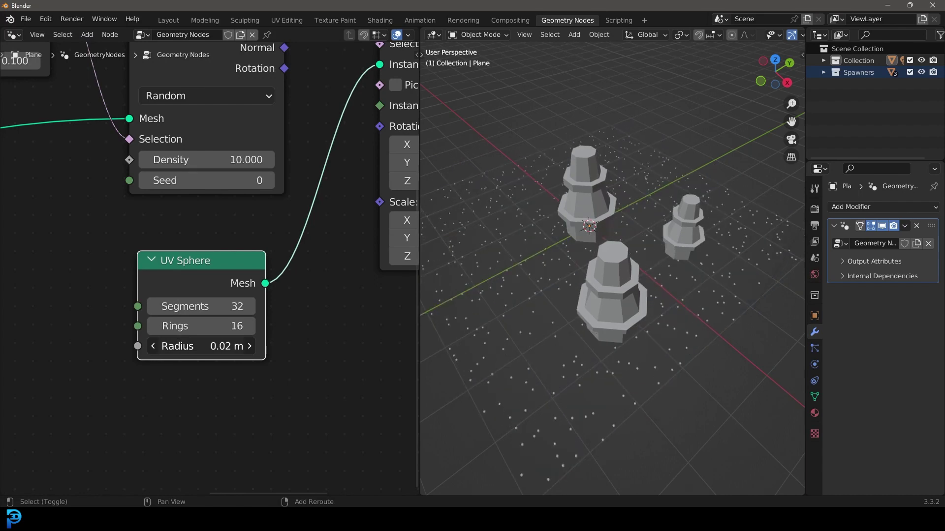
middle_drag(461, 320, 517, 301)
scroll(637, 308, up, 3)
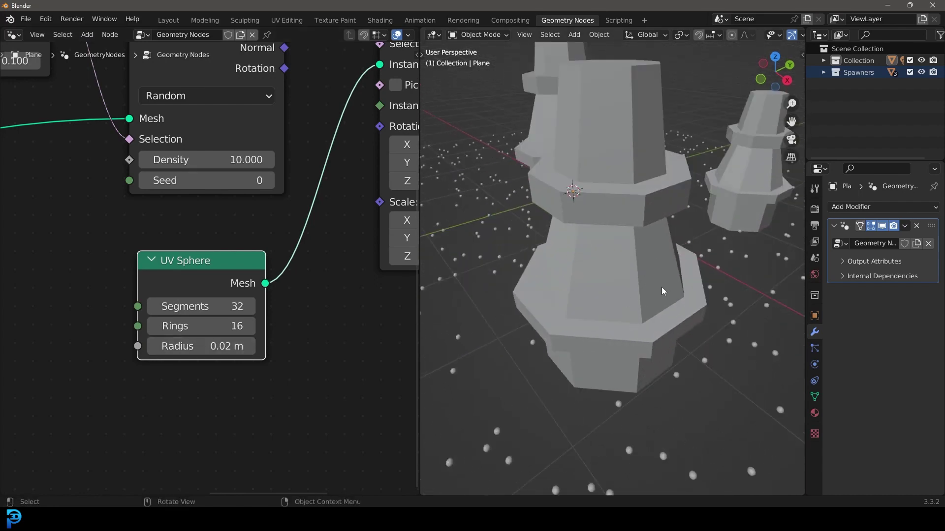
scroll(640, 276, down, 4)
scroll(197, 93, down, 1)
- Change the Greater Than math node's operation to Less Than
middle_drag(184, 84, 190, 250)
middle_drag(63, 170, 315, 261)
scroll(310, 256, up, 1)
click(269, 230)
drag(269, 229, 253, 218)
scroll(270, 239, up, 1)
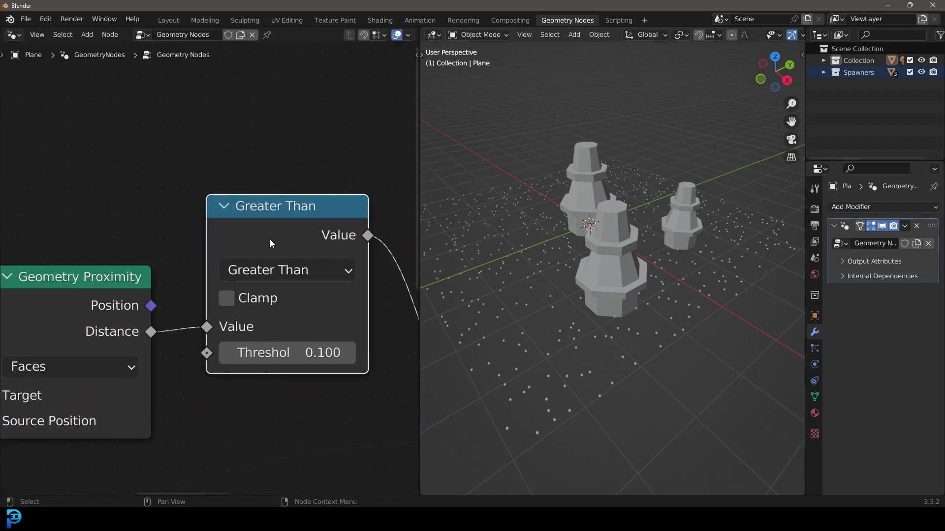
scroll(299, 269, up, 1)
click(299, 271)
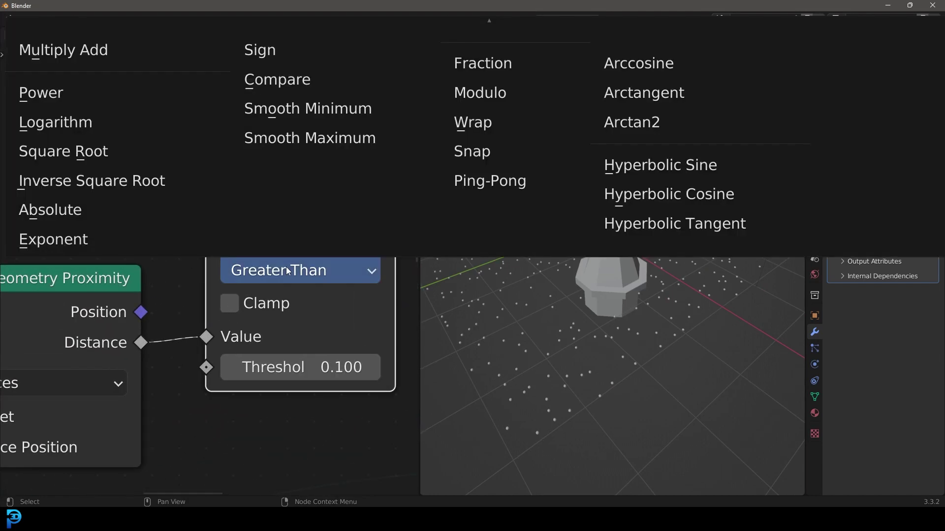
key(Escape)
scroll(275, 266, down, 3)
click(262, 269)
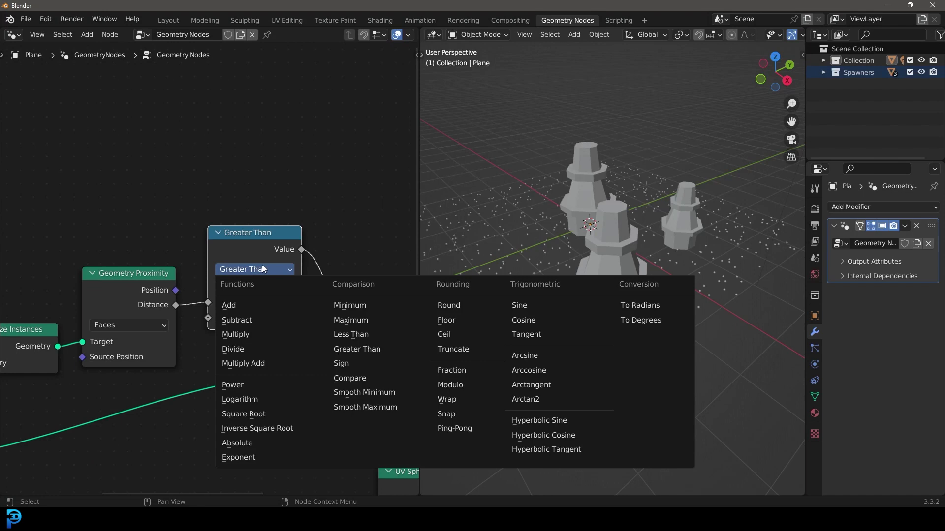
click(373, 335)
- View the scene in wireframe shading to examine the points distributed around and inside the pillars
scroll(565, 286, up, 2)
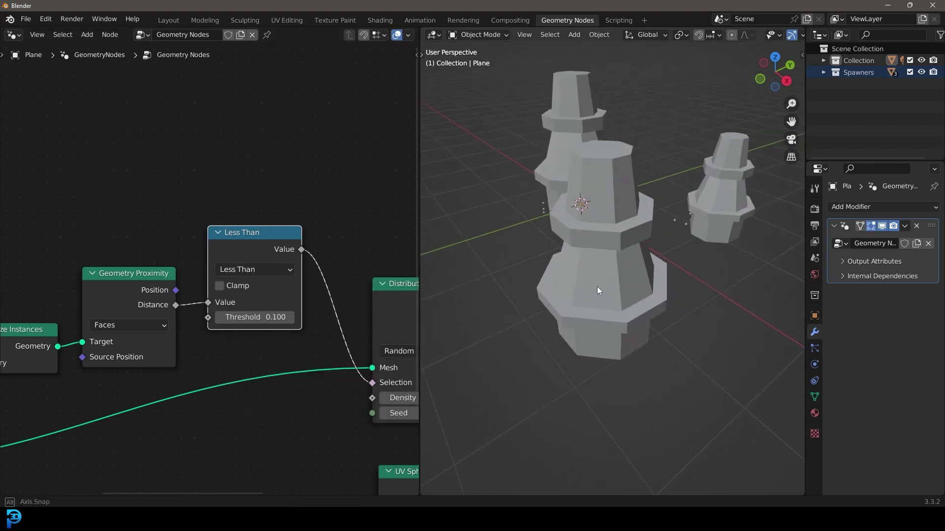
middle_drag(598, 287, 623, 283)
scroll(623, 283, up, 2)
key(shift+z)
middle_drag(711, 300, 663, 299)
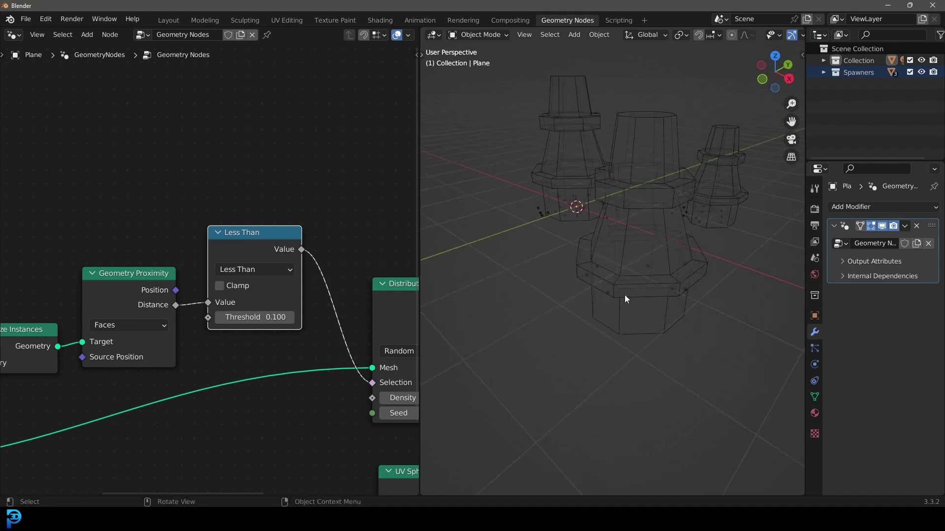
- Set the Less Than node's threshold to 0.660 to widen the scatter area around the pillars
drag(155, 312, 150, 306)
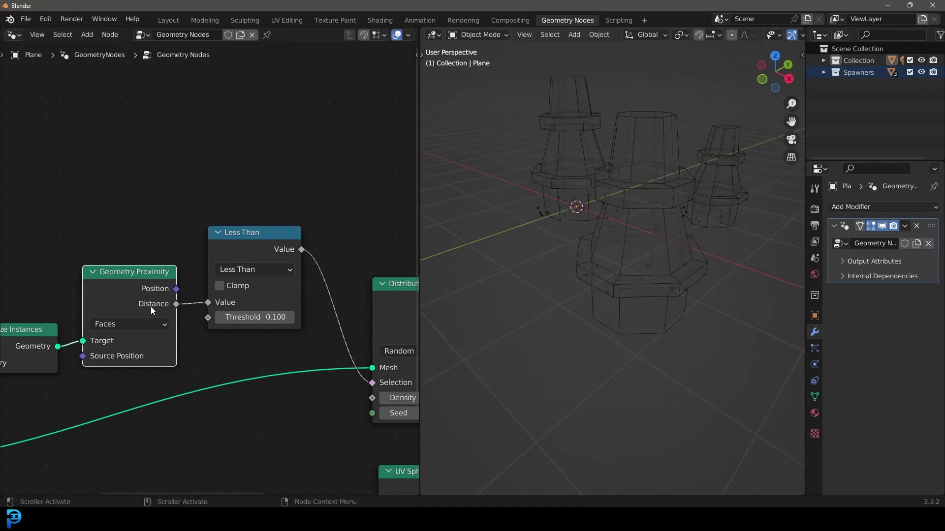
scroll(158, 310, up, 1)
click(210, 309)
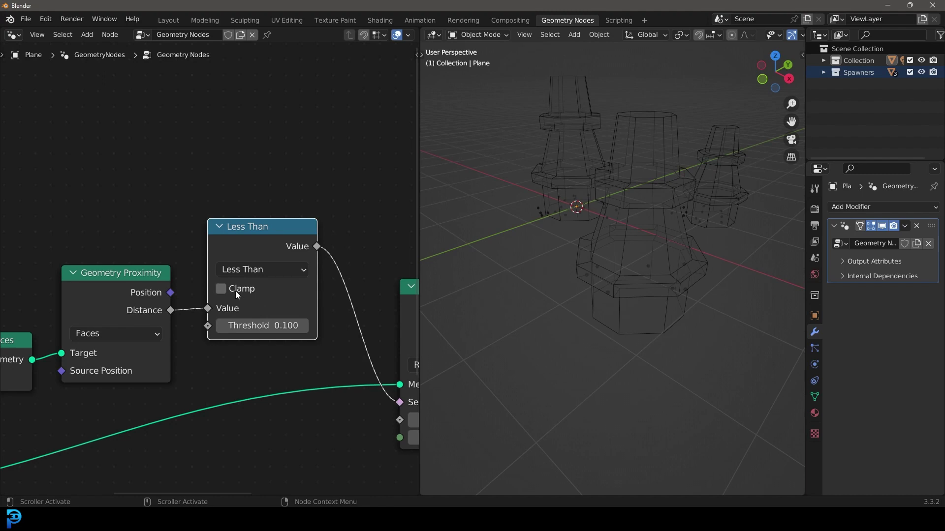
scroll(270, 325, up, 1)
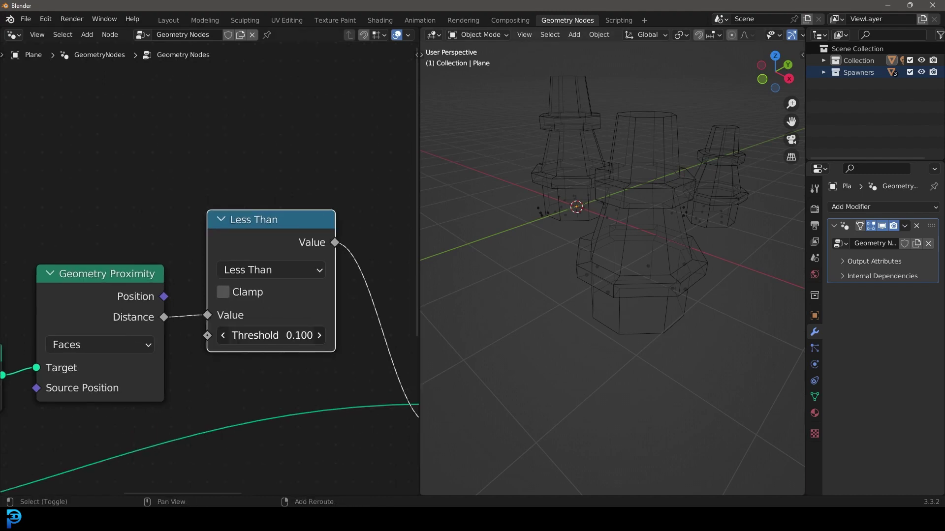
drag(276, 335, 335, 335)
scroll(613, 280, down, 4)
scroll(610, 284, up, 2)
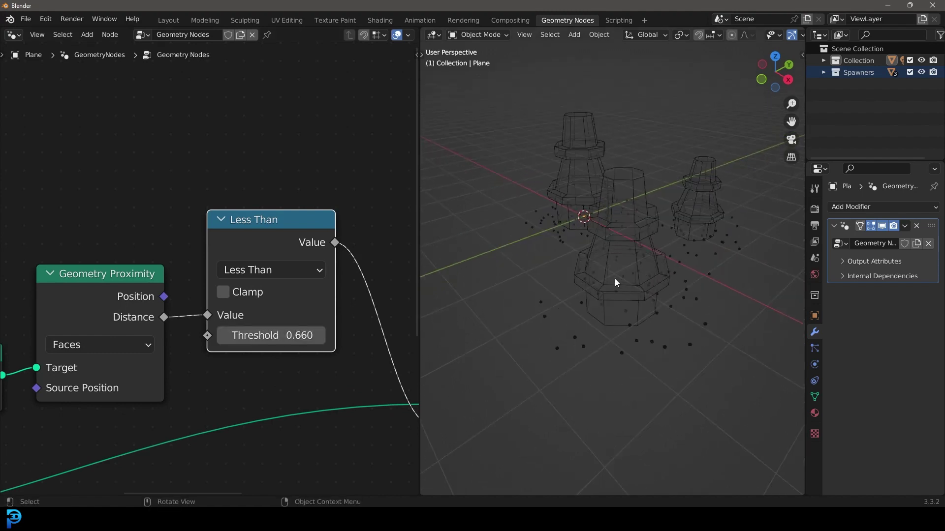
- Return the viewport to solid shading and select the ground plane
key(z)
click(619, 303)
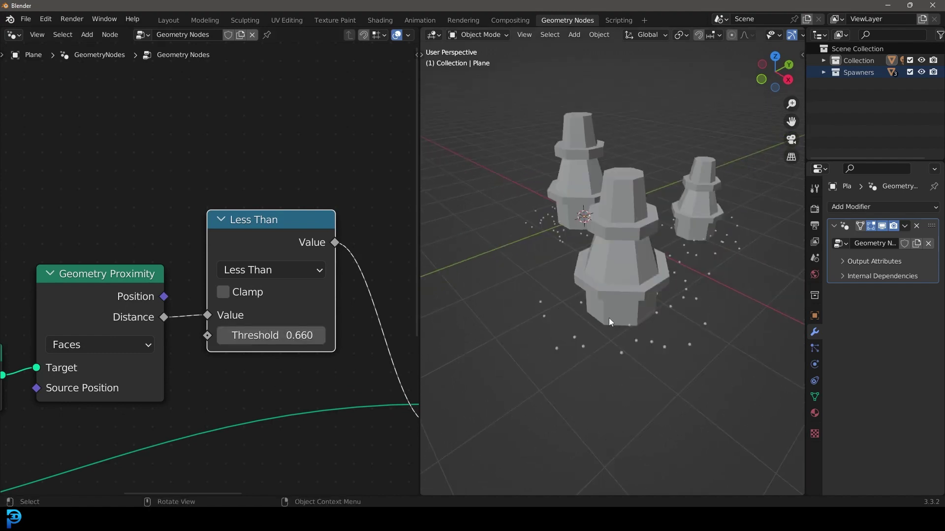
click(651, 340)
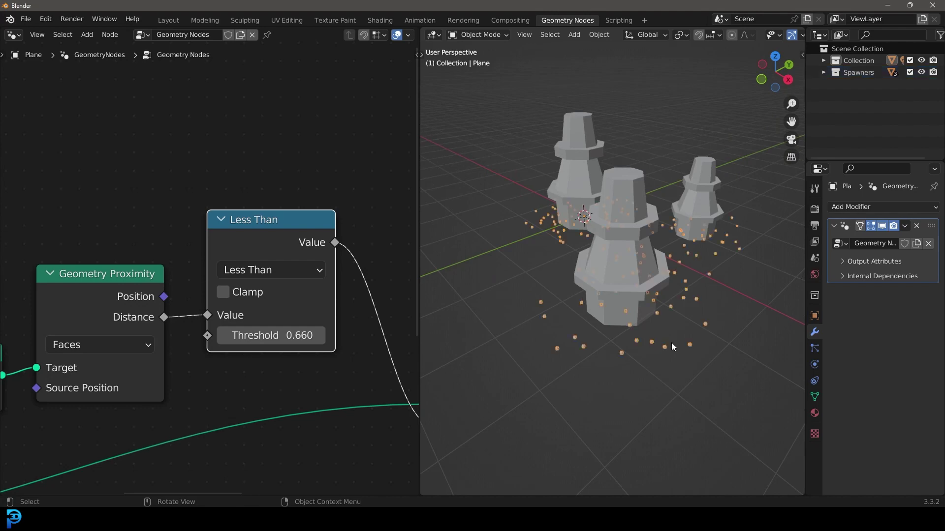
- Examine the sphere instances around the pillars together with the UV Sphere and Distribute Points on Faces nodes
scroll(231, 394, down, 5)
middle_drag(281, 423, 228, 187)
scroll(246, 237, down, 2)
middle_drag(253, 260, 182, 288)
scroll(236, 288, up, 2)
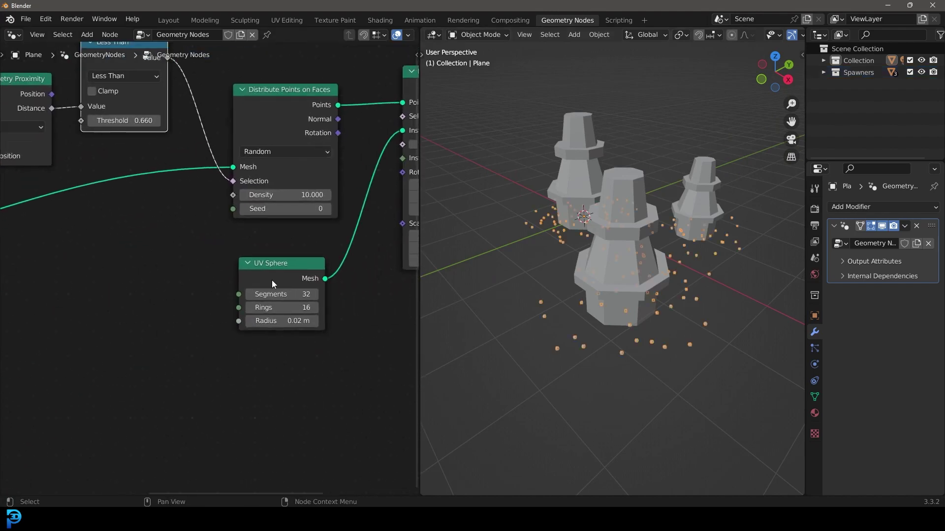
middle_drag(591, 231, 622, 238)
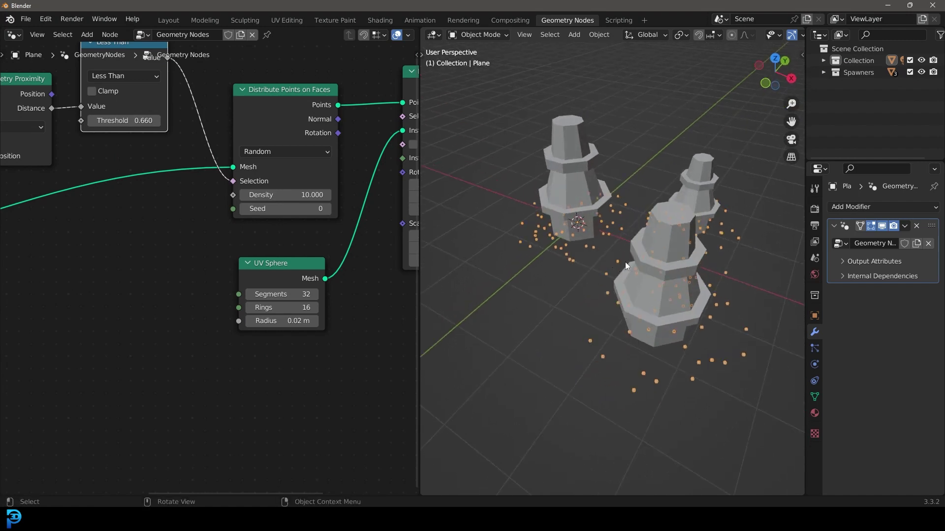
middle_drag(568, 284, 615, 255)
scroll(616, 255, down, 3)
scroll(601, 319, up, 3)
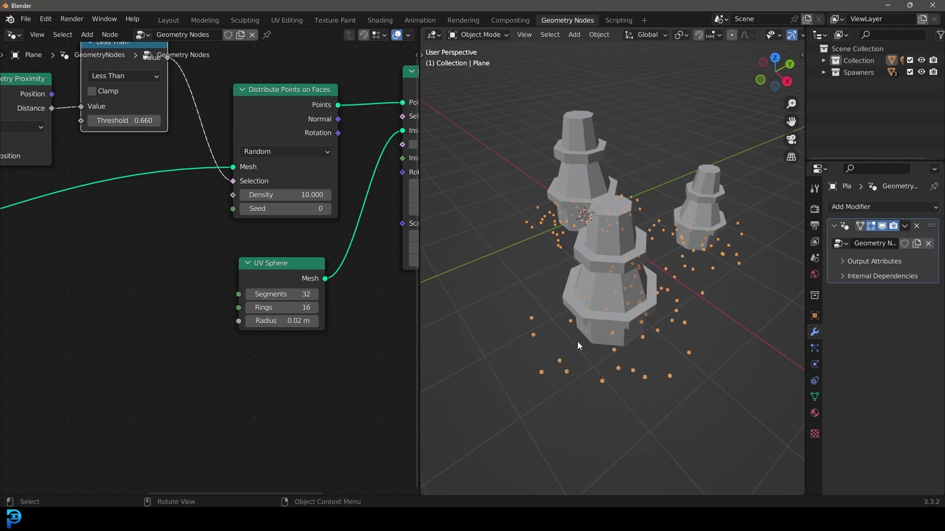
drag(282, 262, 283, 257)
middle_drag(615, 291, 664, 294)
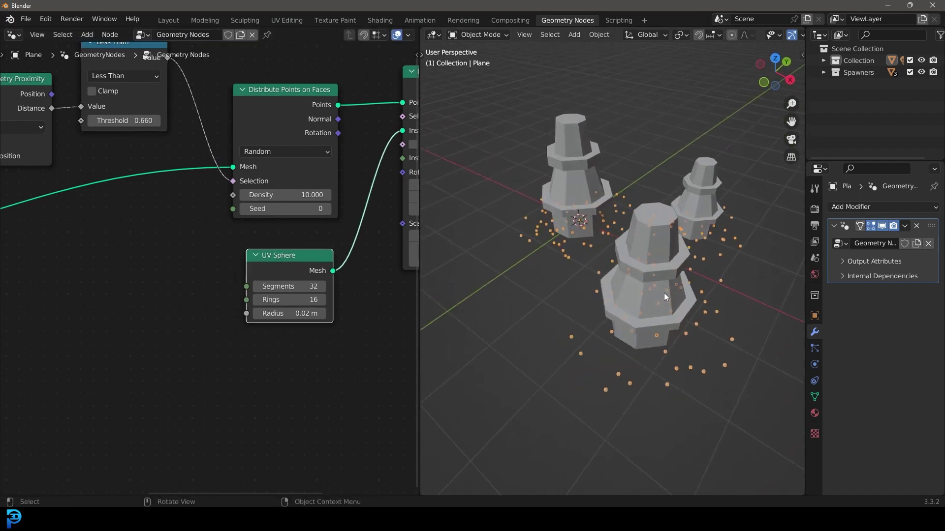
- Try to move the front pillar to test how the scattered instances follow it
click(659, 298)
key(g)
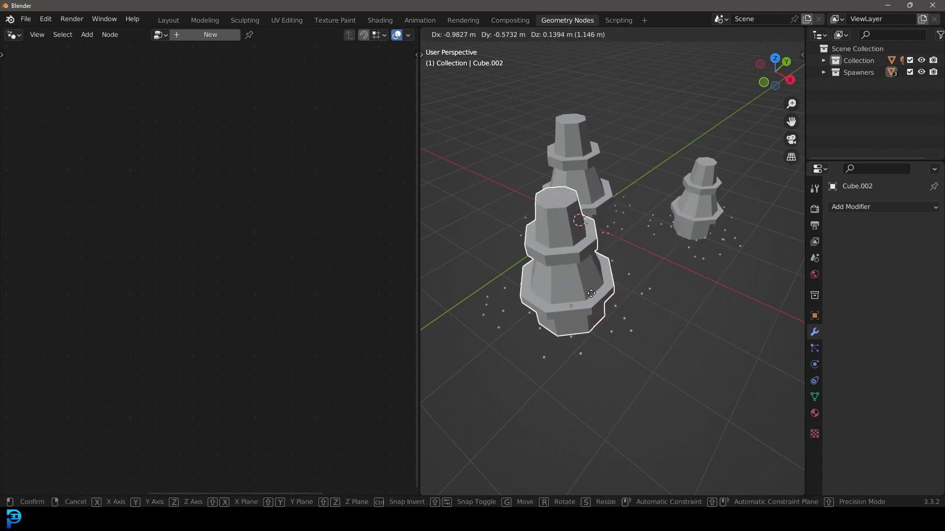
key(Escape)
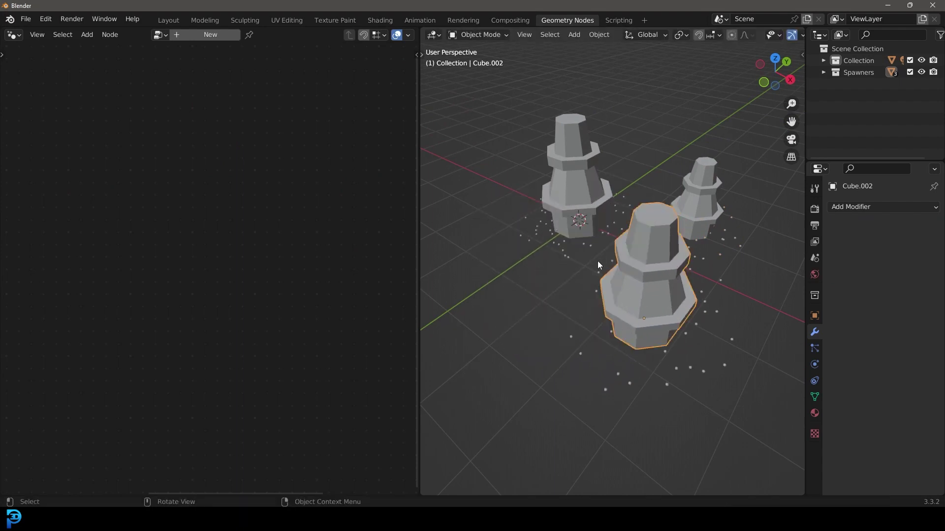
- Reselect the Plane object and move the Group Output node farther away from Instance on Points
click(824, 60)
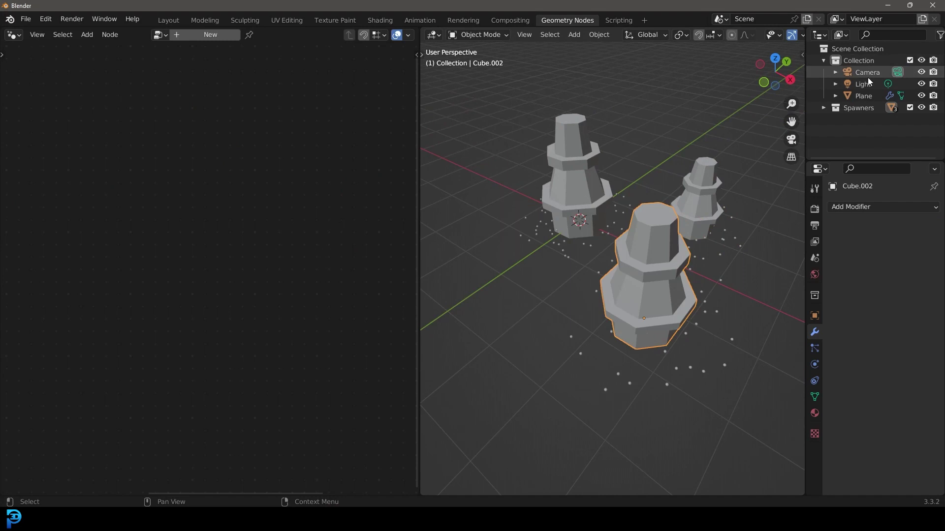
click(864, 96)
scroll(212, 263, down, 8)
middle_drag(398, 246, 178, 374)
scroll(172, 369, up, 6)
drag(241, 296, 266, 281)
click(377, 242)
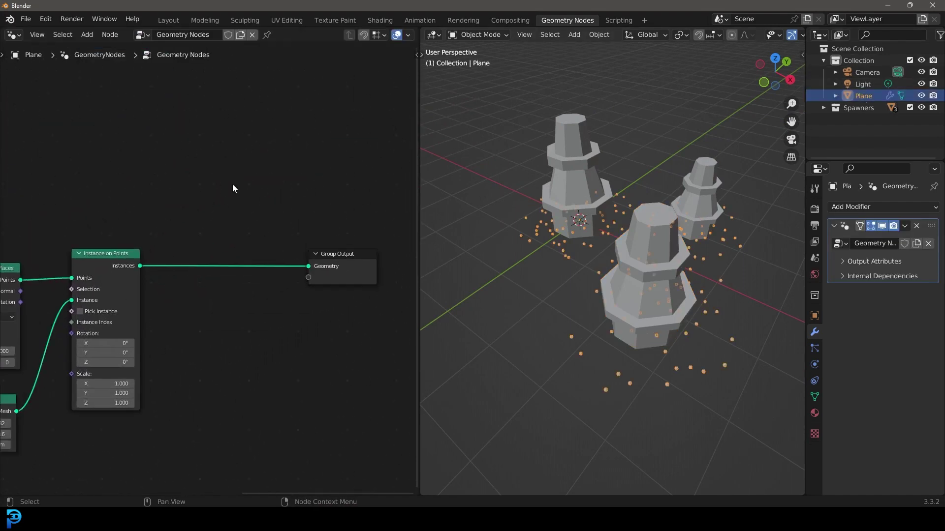
- Insert a Join Geometry node on the link between Instance on Points and Group Output
key(shift+a)
click(232, 184)
text(join)
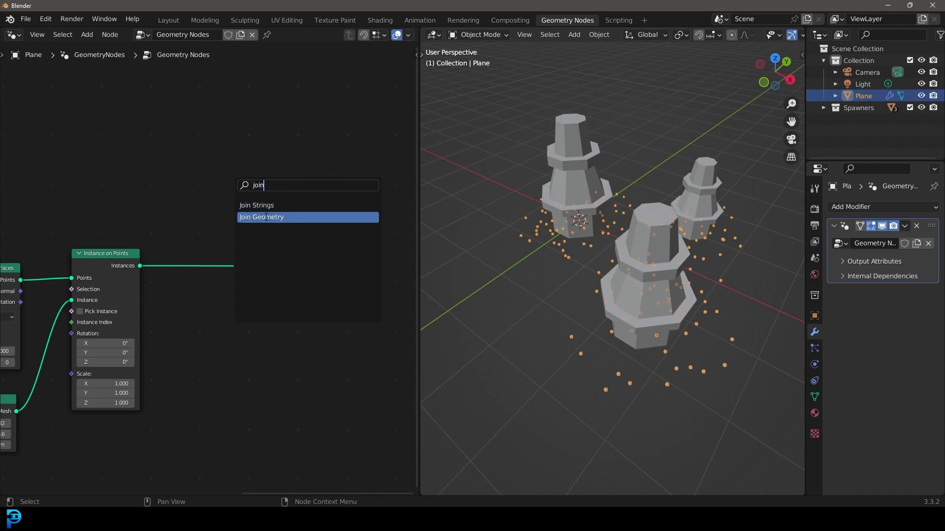
click(251, 217)
click(227, 266)
- Move the Group Input node above the Collection Info node
scroll(217, 265, down, 5)
middle_drag(211, 300, 330, 261)
scroll(196, 291, down, 4)
middle_drag(116, 299, 171, 303)
scroll(142, 302, up, 4)
middle_drag(47, 299, 318, 321)
scroll(311, 322, up, 5)
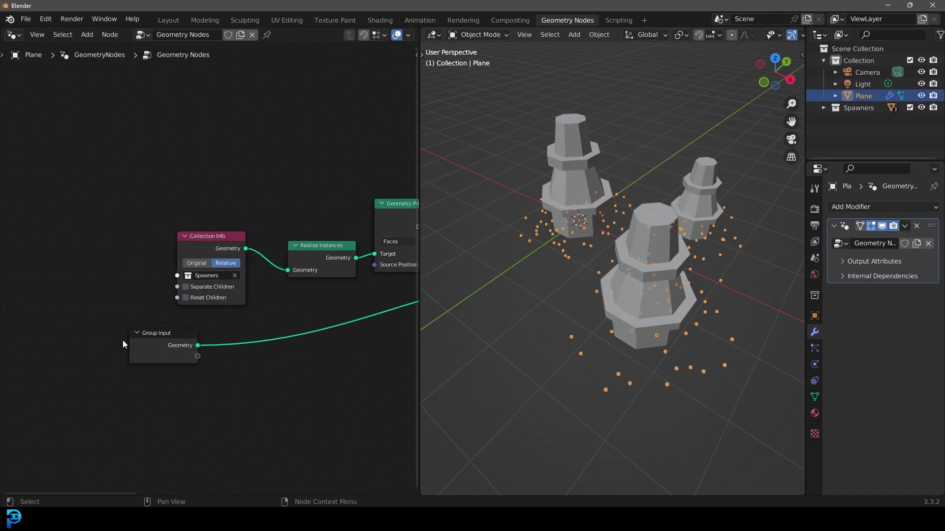
drag(165, 351, 219, 192)
middle_drag(219, 192, 58, 260)
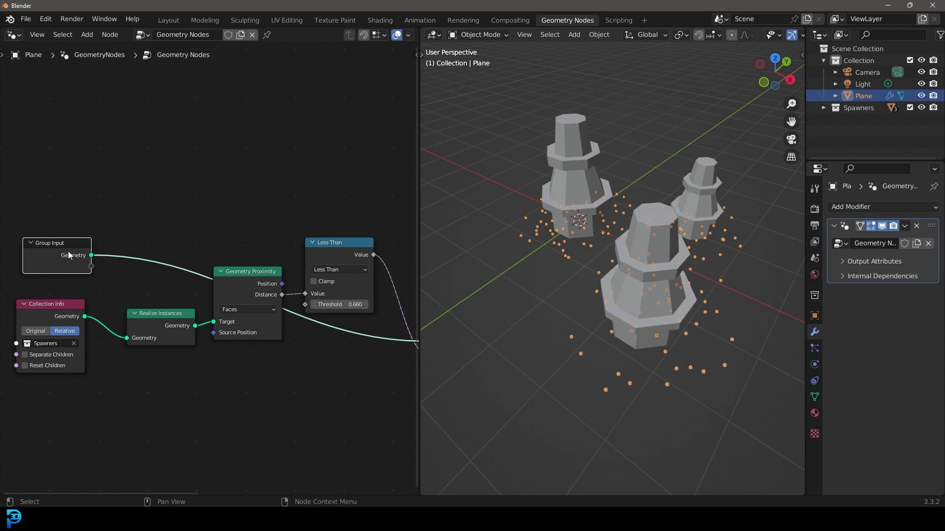
- Connect the Group Input geometry to the Join Geometry node so the ground plane is included in the output
scroll(126, 270, down, 3)
scroll(146, 266, down, 1)
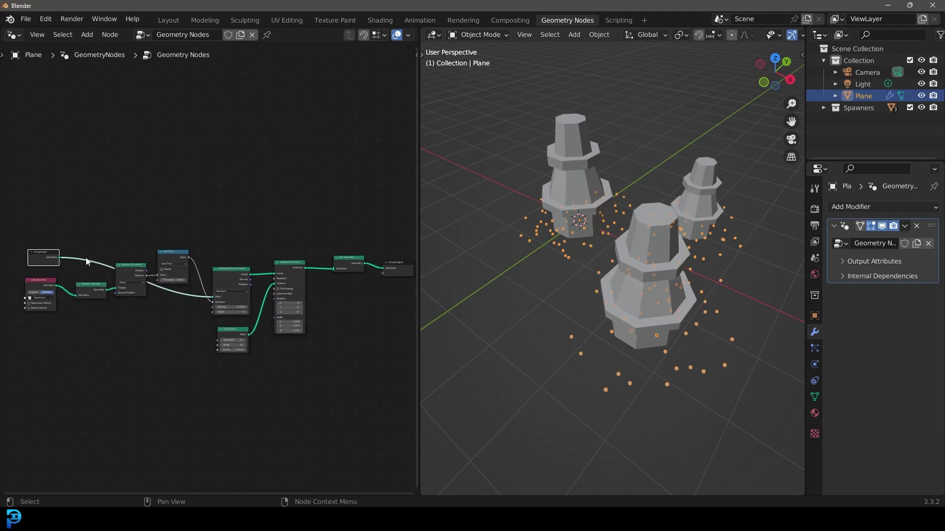
drag(62, 256, 274, 225)
drag(58, 257, 338, 267)
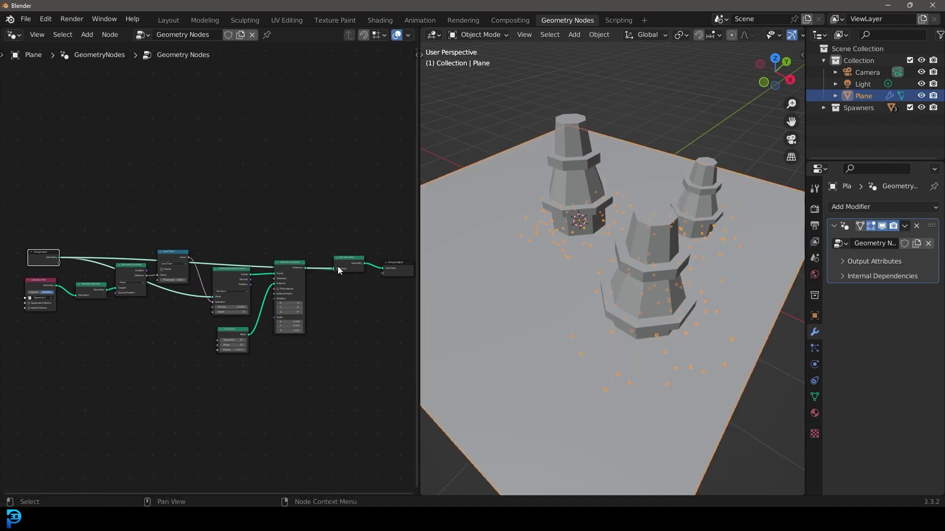
- Tidy the end of the node tree by repositioning the Join Geometry, Instance on Points and Group Output nodes
scroll(337, 267, up, 4)
drag(394, 259, 370, 229)
middle_drag(363, 253, 227, 282)
scroll(190, 312, up, 4)
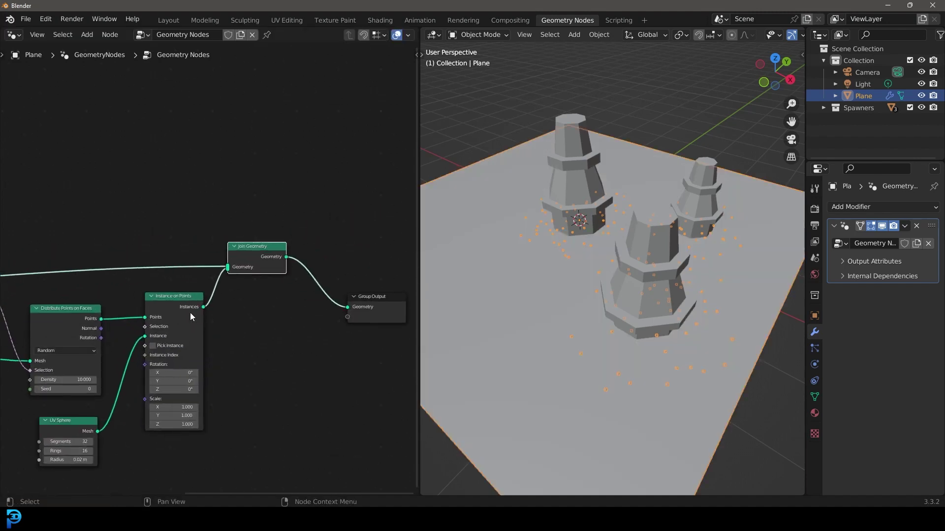
middle_drag(190, 312, 222, 279)
scroll(193, 281, up, 2)
drag(195, 261, 193, 255)
middle_drag(298, 247, 273, 271)
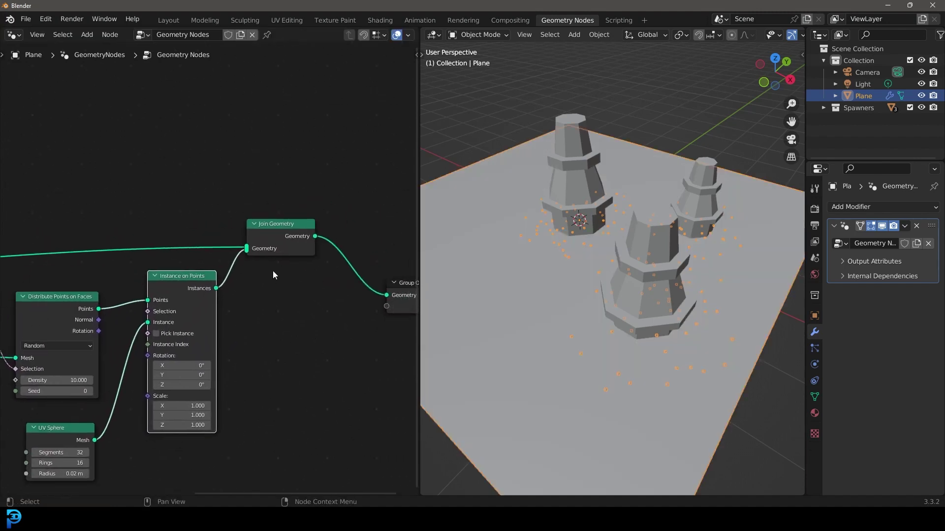
scroll(272, 270, up, 1)
drag(281, 223, 276, 223)
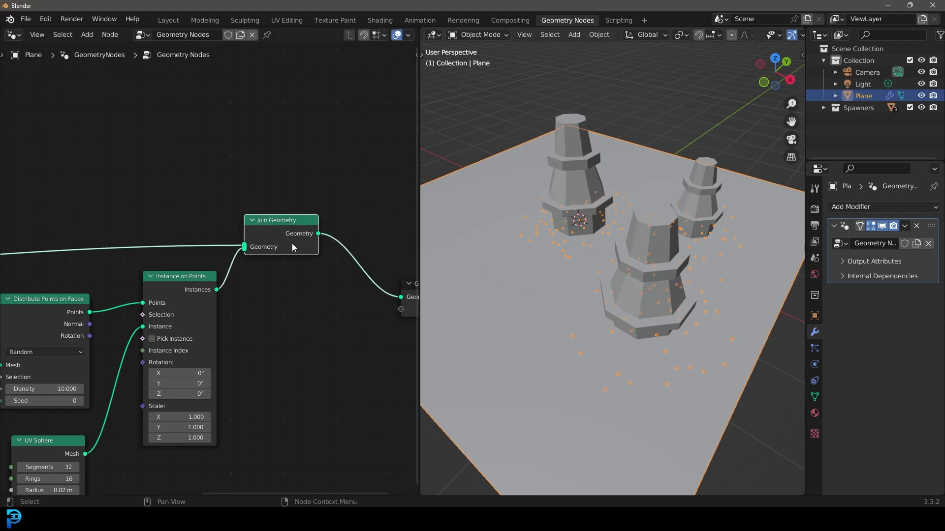
middle_drag(261, 288, 121, 268)
scroll(120, 267, up, 2)
drag(316, 262, 329, 194)
- Move the front pillar to a new spot on the ground and reselect the ground plane
click(646, 270)
key(g)
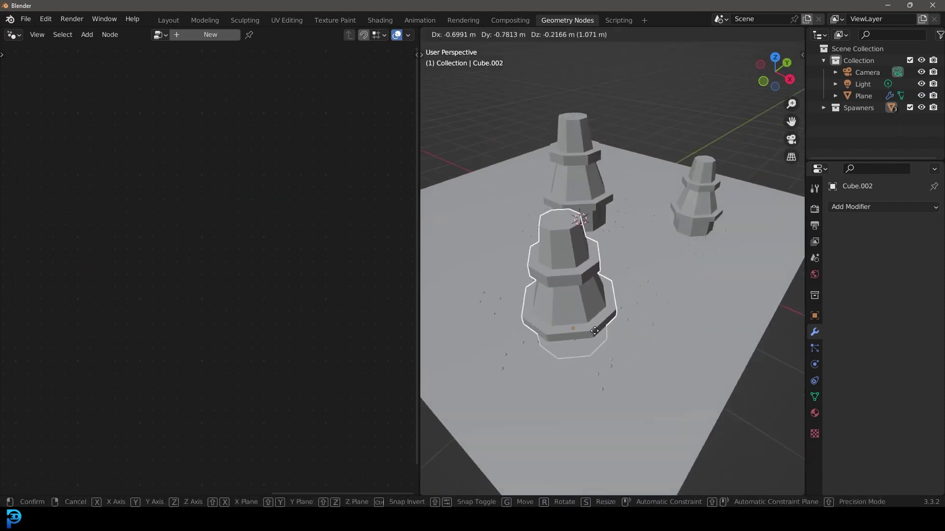
click(628, 291)
scroll(562, 282, down, 5)
scroll(563, 276, up, 2)
click(564, 266)
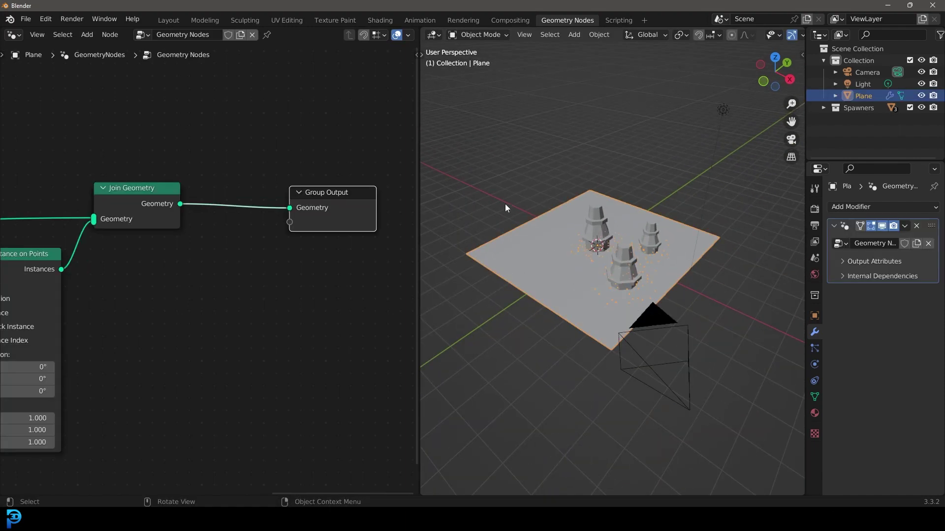
- Move the Group Input node well above the Geometry Proximity and Less Than nodes to clear the links
scroll(566, 235, up, 2)
scroll(554, 260, up, 2)
scroll(635, 258, down, 1)
middle_drag(231, 249, 522, 250)
scroll(134, 301, down, 4)
middle_drag(135, 304, 351, 282)
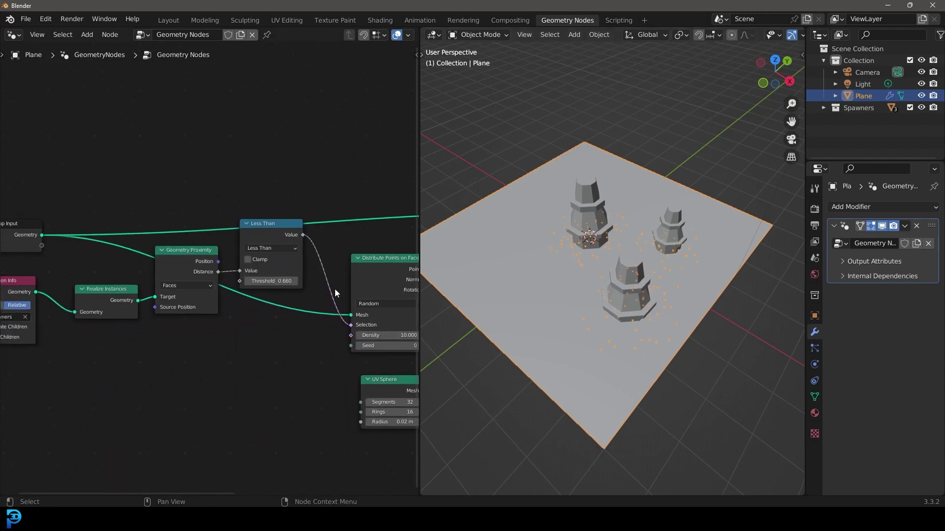
middle_drag(226, 304, 312, 356)
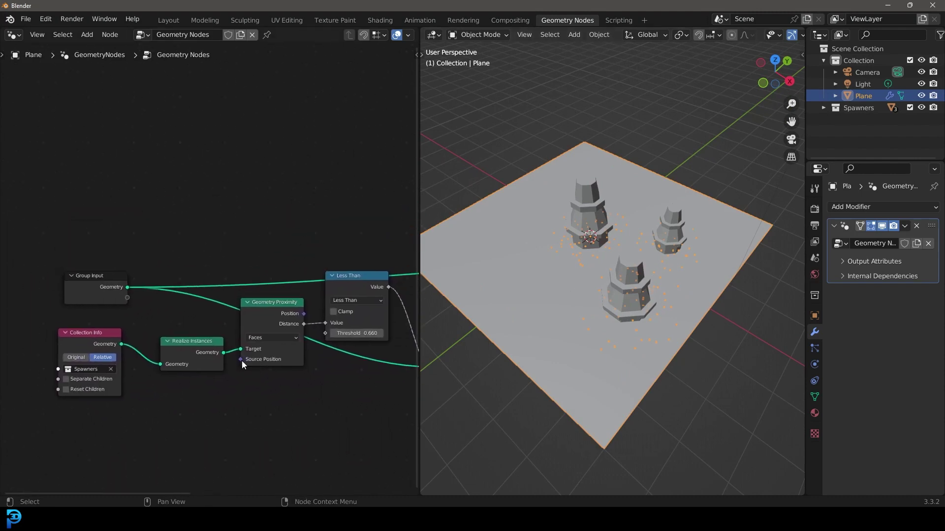
drag(87, 290, 200, 199)
middle_drag(265, 214, 110, 163)
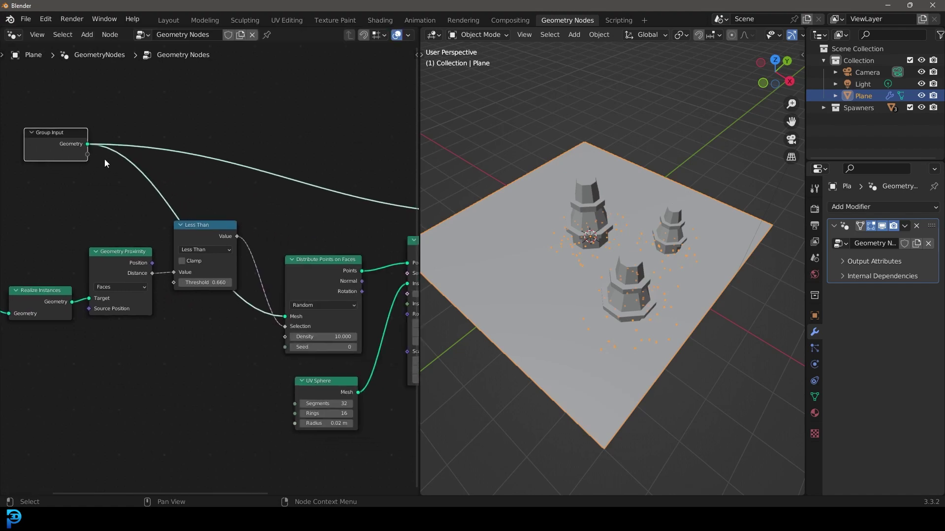
- Move the Join Geometry node slightly higher in the node tree
middle_drag(215, 173, 64, 210)
scroll(114, 230, down, 2)
drag(337, 241, 338, 208)
- Insert a Set Material node on the link between the Group Input and Join Geometry nodes
middle_drag(20, 180, 181, 220)
scroll(241, 237, up, 1)
middle_drag(236, 243, 78, 243)
ctrl+scroll(222, 291, up, 5)
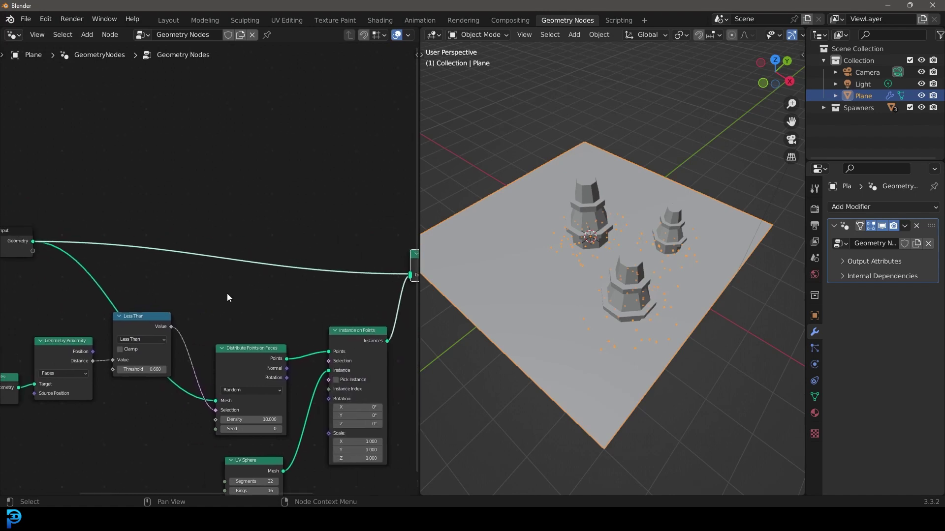
key(shift+a)
click(238, 217)
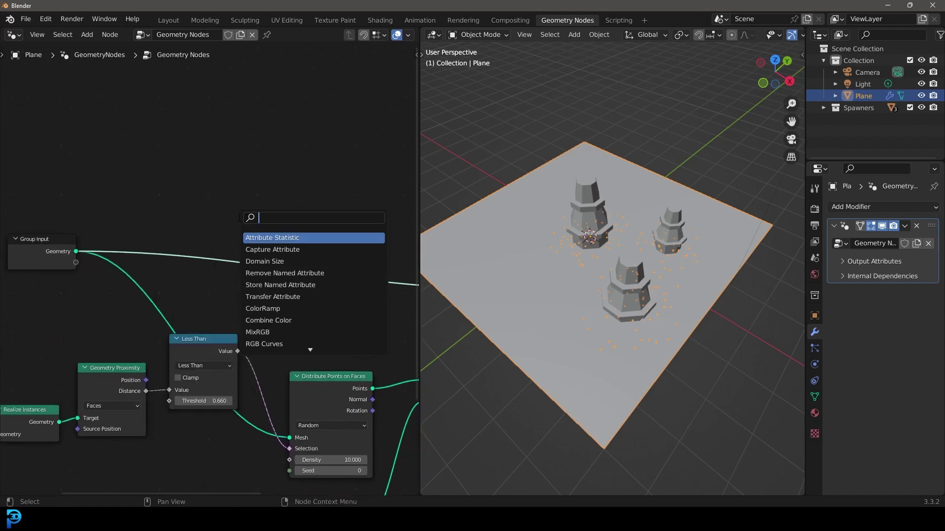
text(set)
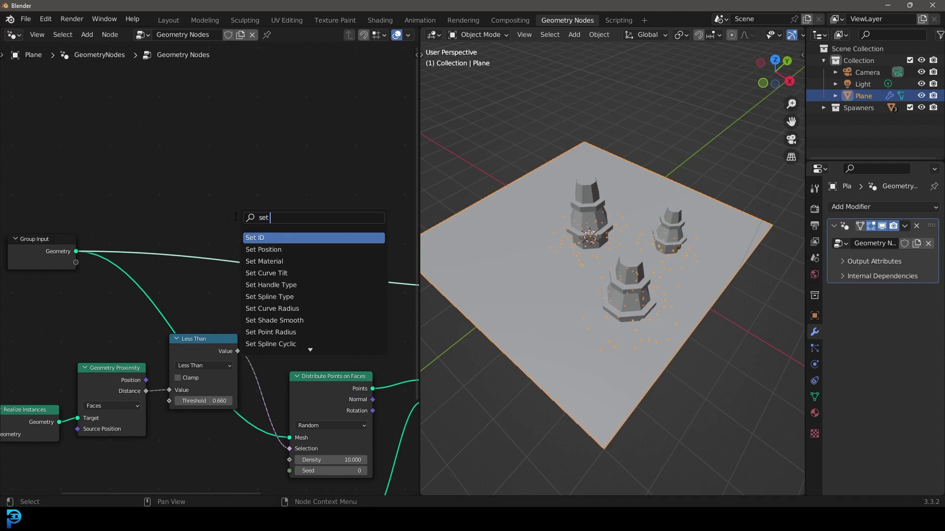
text( ma)
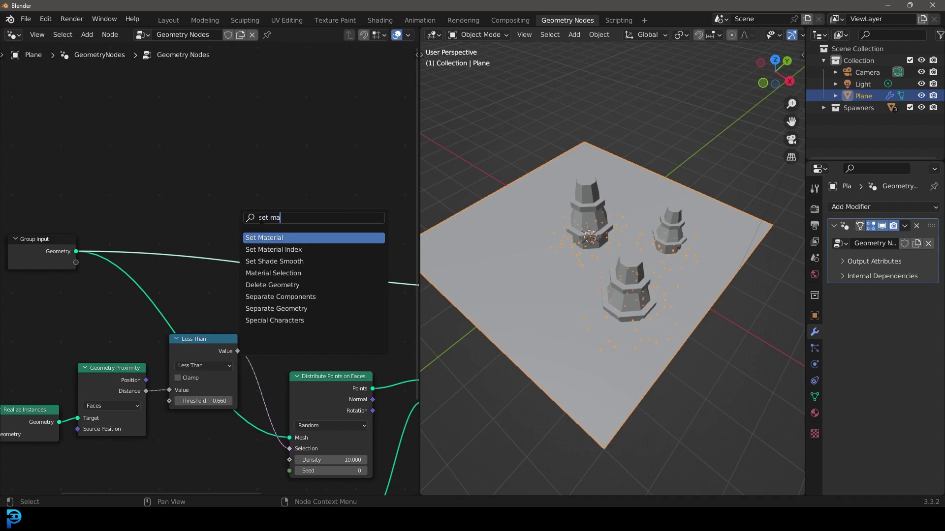
key(Return)
click(265, 276)
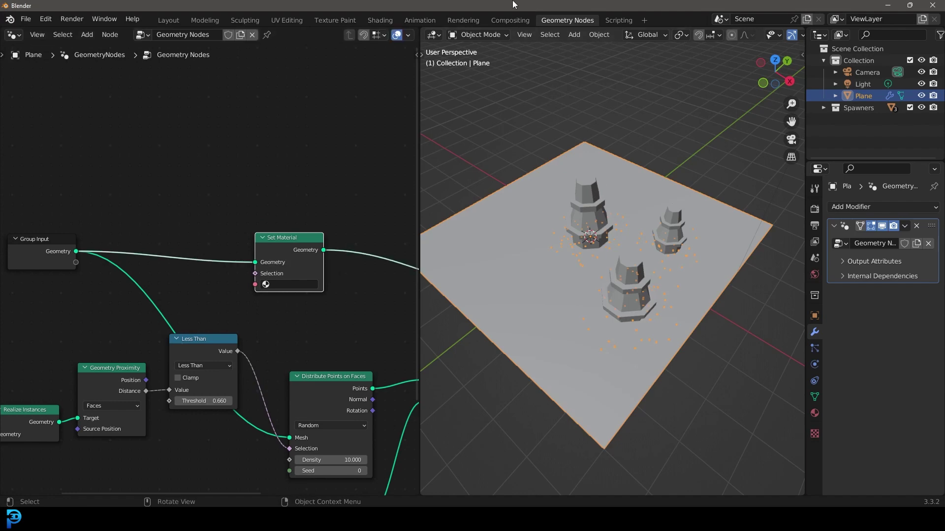
- In the Shading workspace, create a new material on the ground plane and name it viz
click(381, 21)
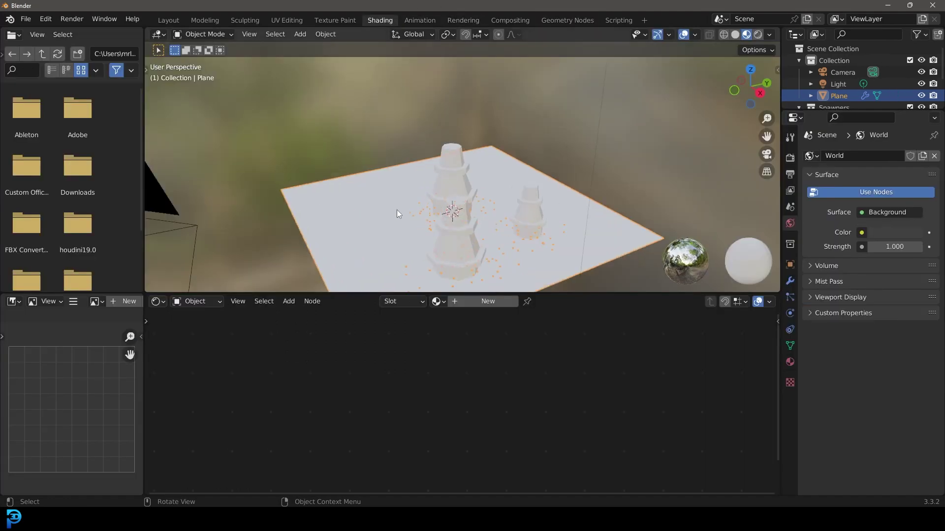
click(480, 302)
double_click(480, 301)
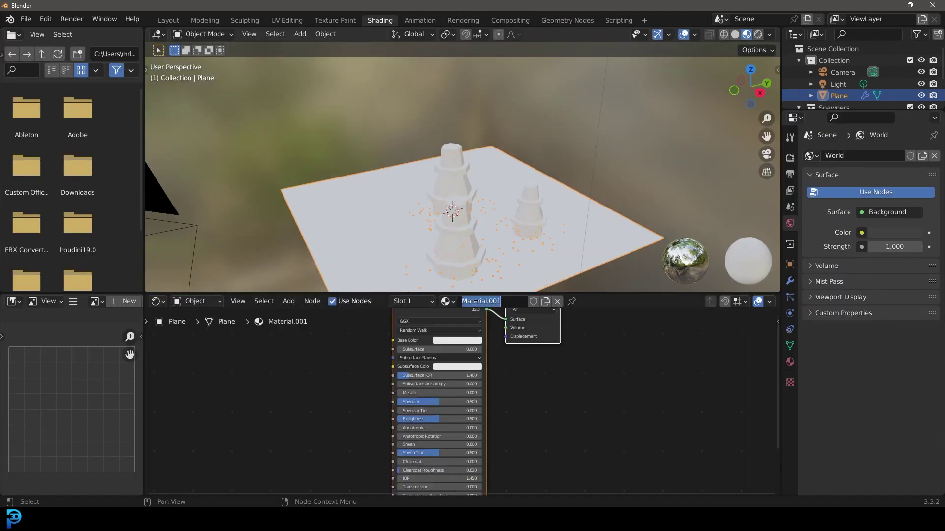
text(viz)
key(Return)
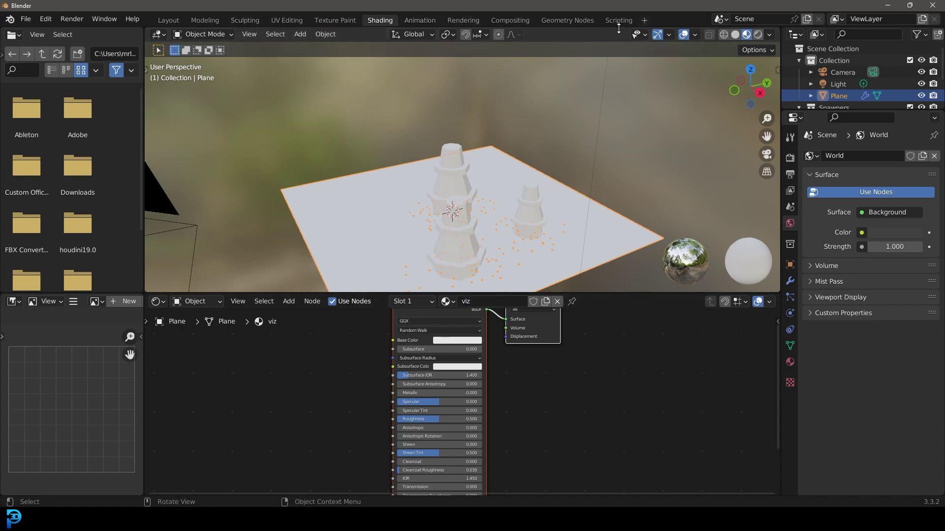
- Back in the Geometry Nodes workspace, assign the viz material to the Set Material node
click(571, 20)
click(286, 265)
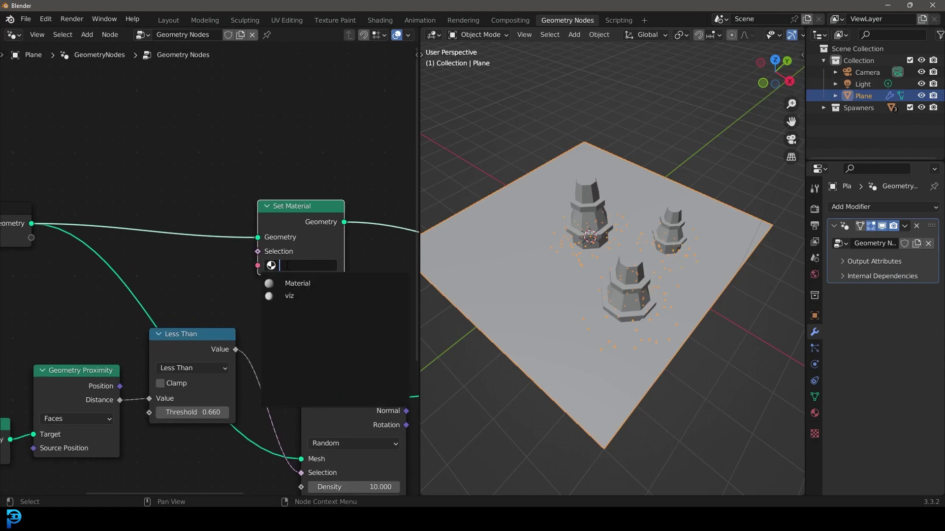
click(325, 296)
- Switch the 3D viewport to Material Preview shading and view the plane and pillars up close
mouse_move(600, 268)
middle_down()
mouse_move(622, 265)
mouse_move(583, 262)
middle_up()
key(z)
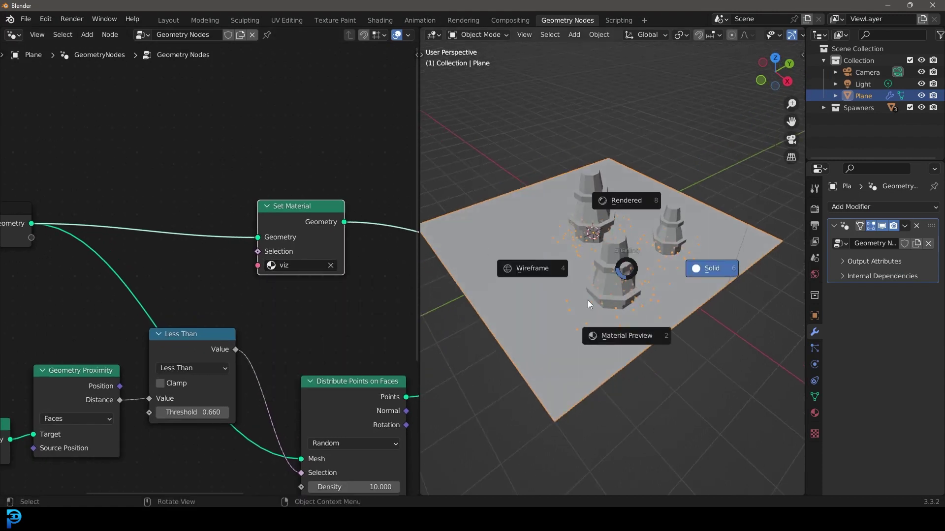
click(624, 339)
scroll(602, 307, down, 3)
middle_drag(604, 303, 604, 306)
scroll(612, 300, up, 4)
middle_drag(574, 224, 567, 263)
scroll(571, 264, up, 2)
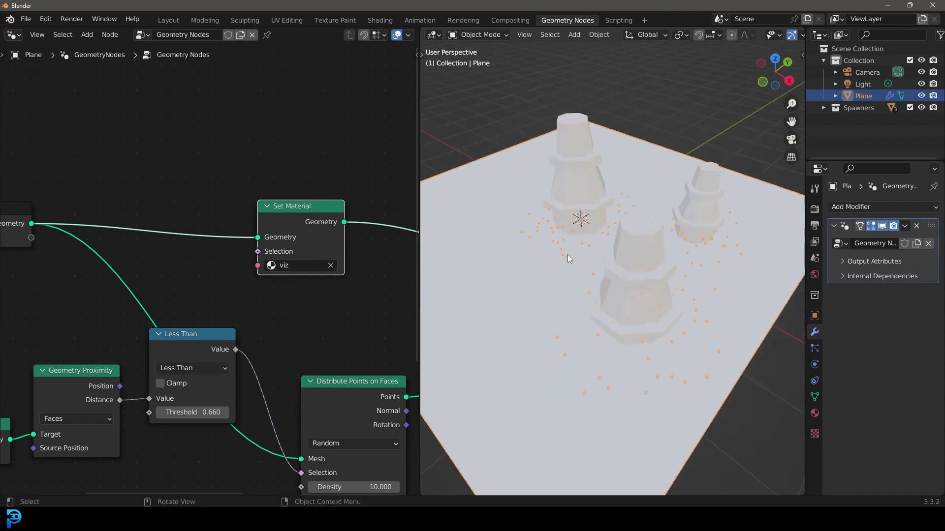
- Add an Attribute node to the viz material in the Shading workspace and connect its Color output to the Principled BSDF Base Color
click(380, 20)
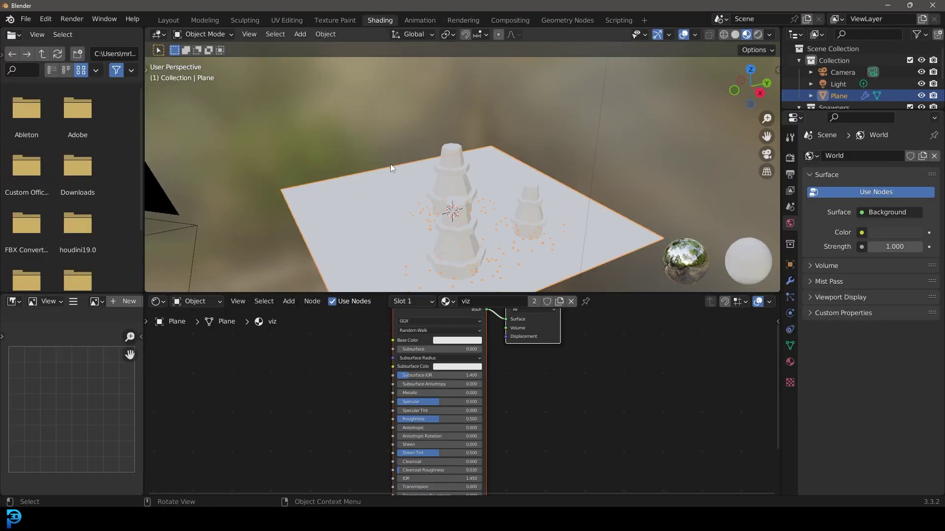
middle_drag(396, 172, 452, 167)
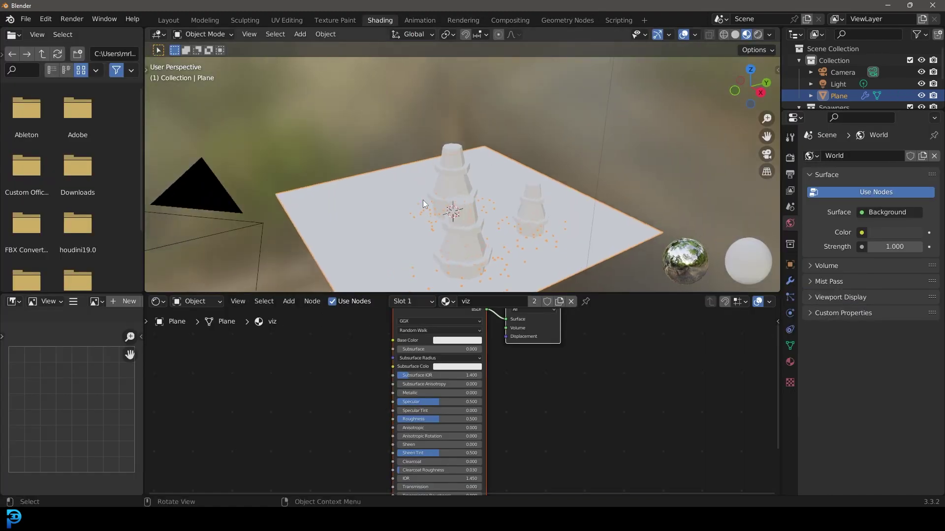
middle_drag(372, 355, 425, 405)
scroll(409, 388, up, 1)
key(shift+a)
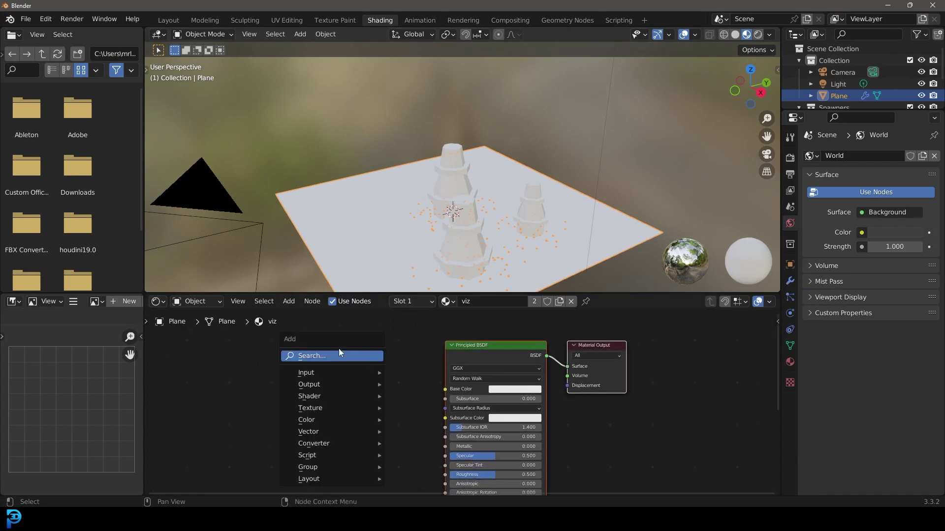
click(339, 349)
text(attr)
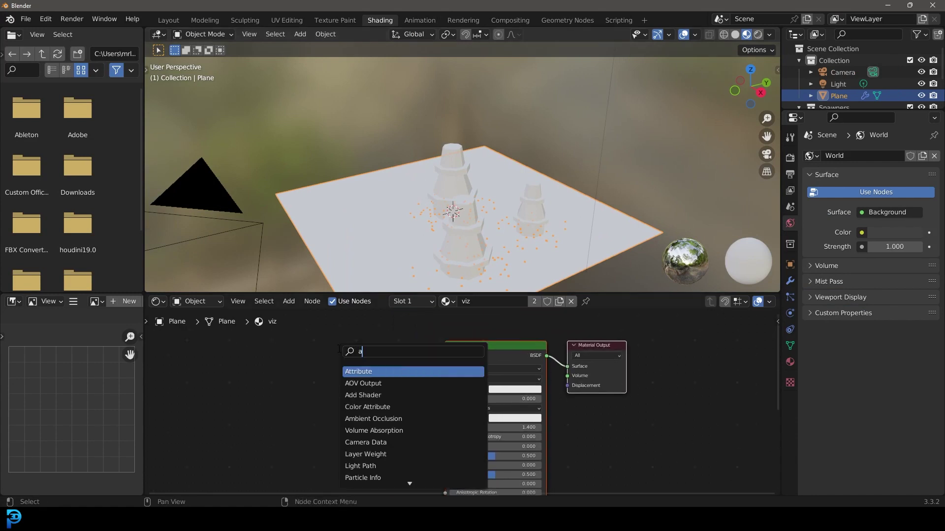
click(356, 371)
click(277, 374)
scroll(268, 359, up, 1)
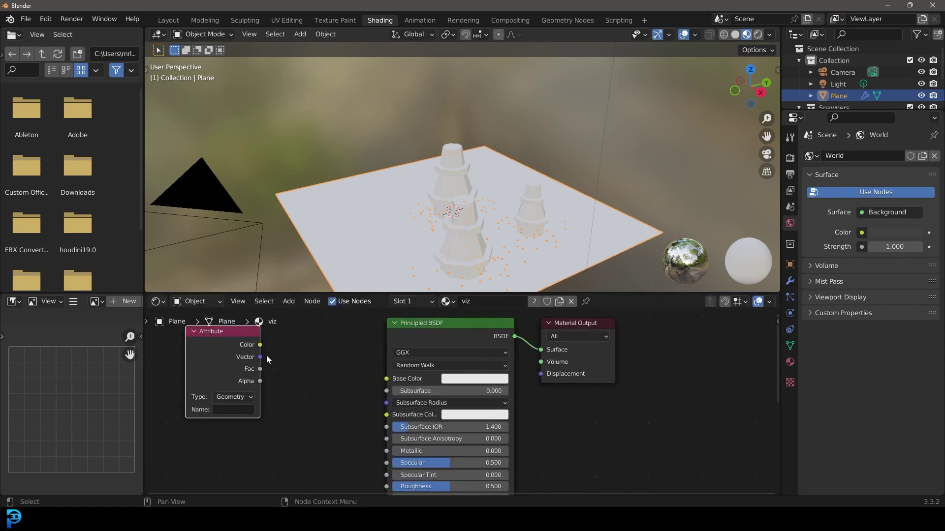
drag(260, 345, 387, 379)
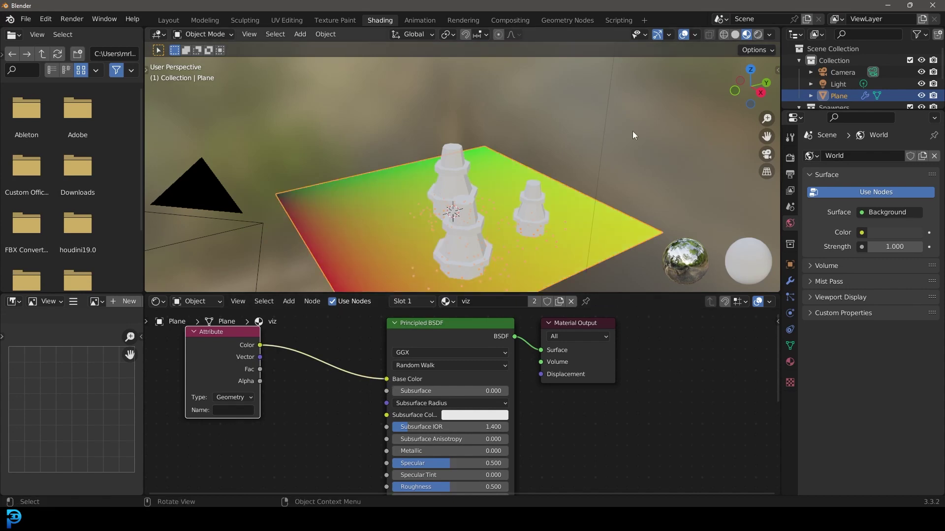
- In the geometry node tree, connect the Geometry Proximity node's Distance output to a new socket on the Group Output node
click(570, 21)
scroll(237, 269, down, 4)
middle_drag(291, 349, 281, 257)
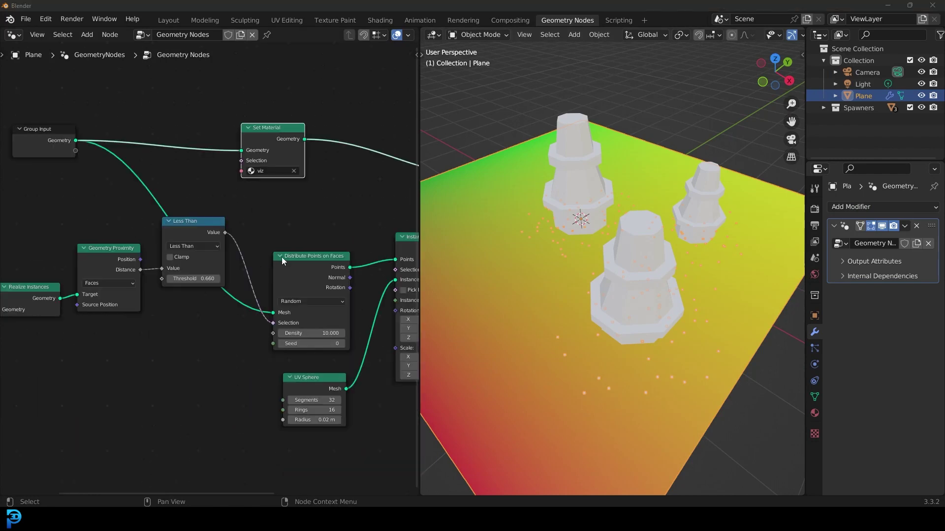
middle_drag(343, 278, 269, 273)
middle_drag(136, 273, 278, 272)
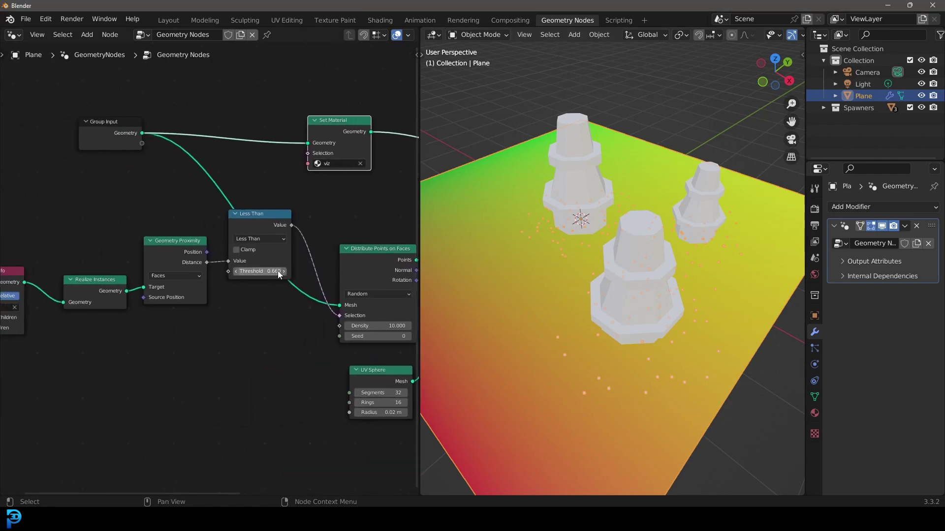
scroll(208, 261, up, 3)
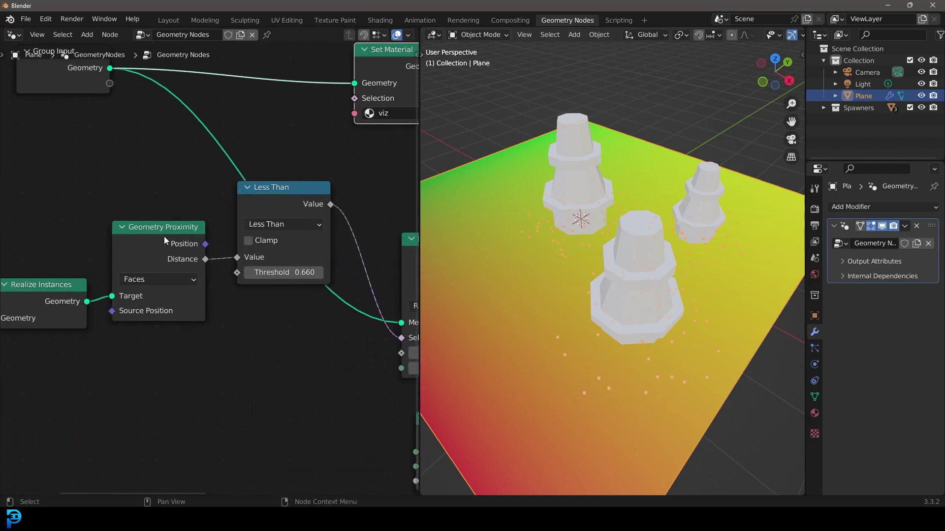
drag(206, 254, 225, 262)
key(Escape)
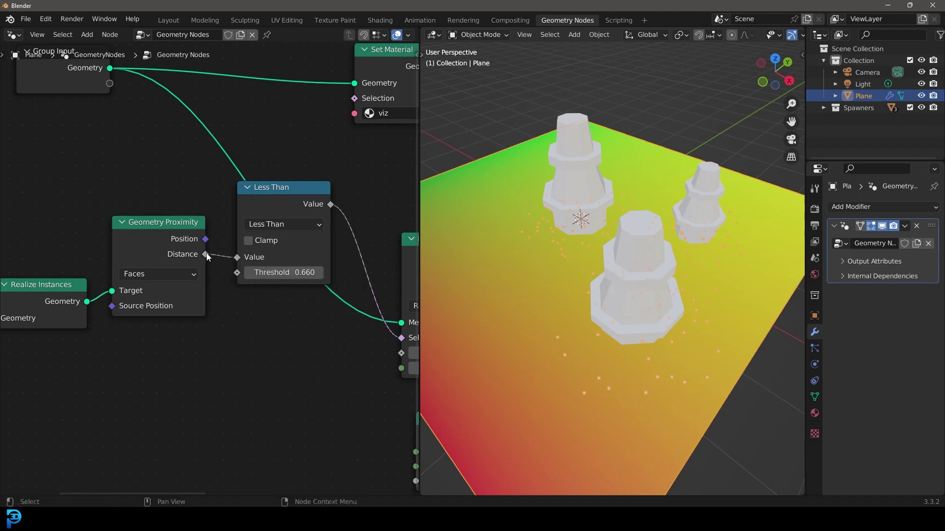
scroll(205, 253, down, 5)
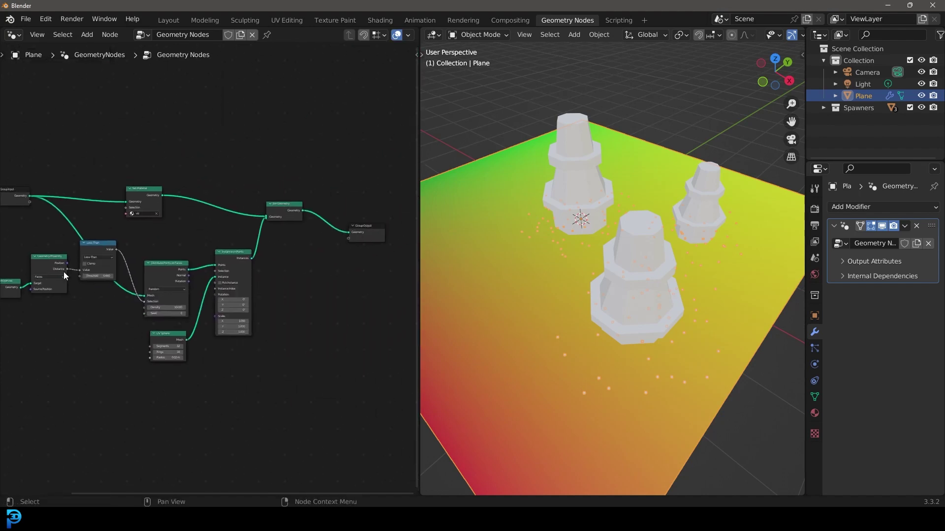
drag(68, 269, 348, 241)
click(333, 252)
drag(67, 269, 348, 238)
middle_drag(339, 262, 212, 329)
scroll(240, 349, up, 10)
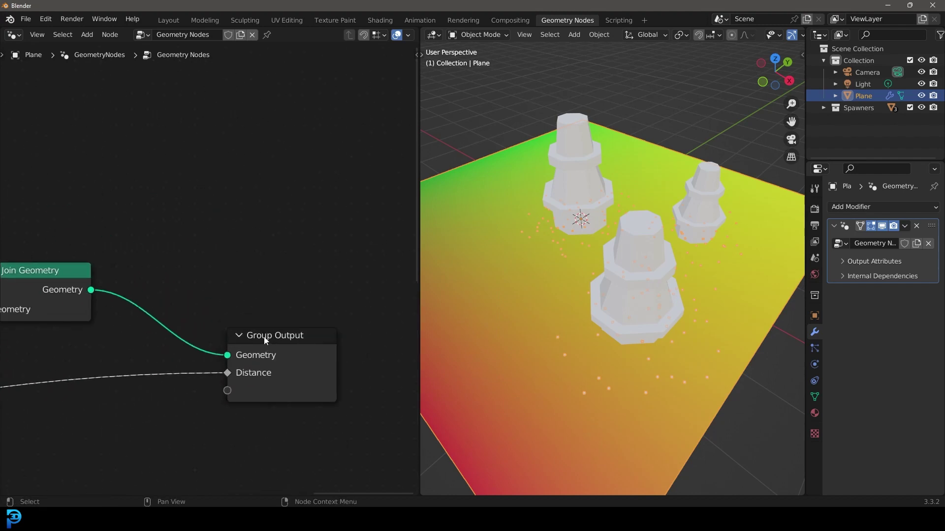
- Name the Distance output attribute of the plane's Geometry Nodes modifier distance
middle_drag(270, 343, 265, 324)
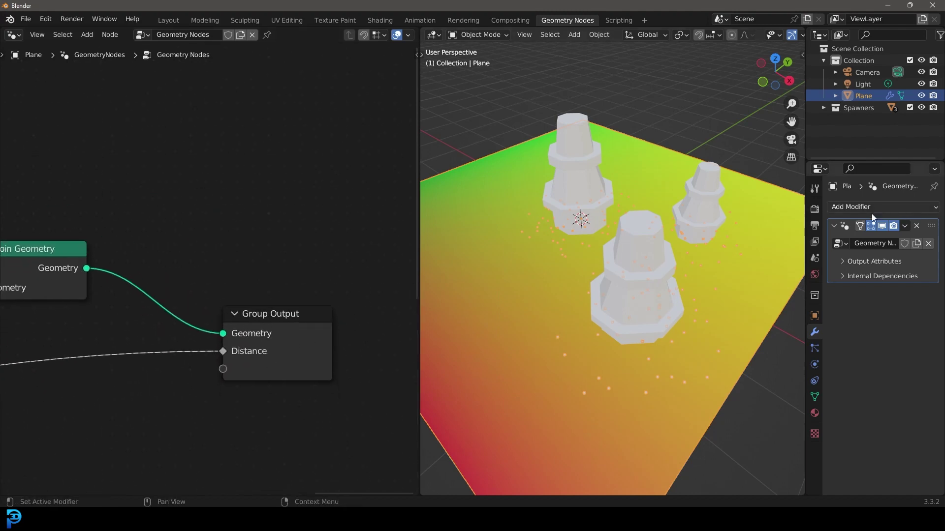
drag(806, 267, 723, 268)
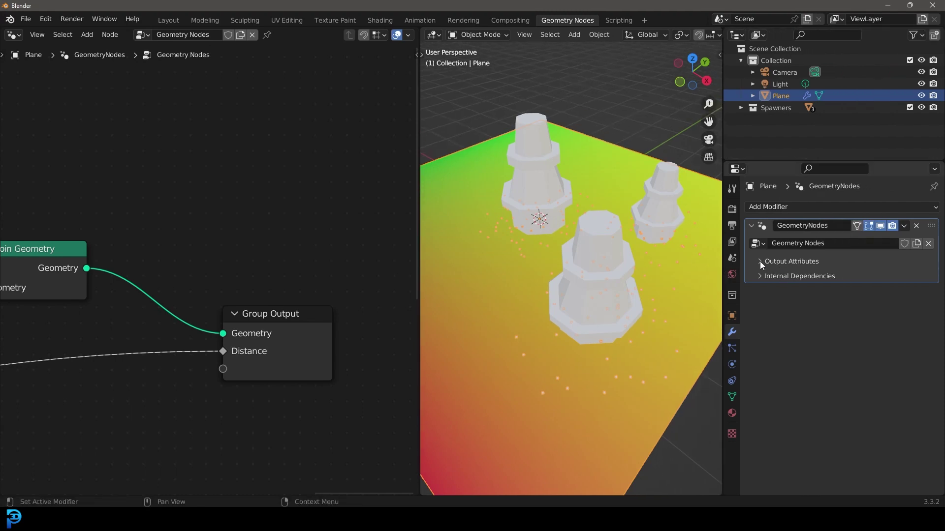
click(760, 262)
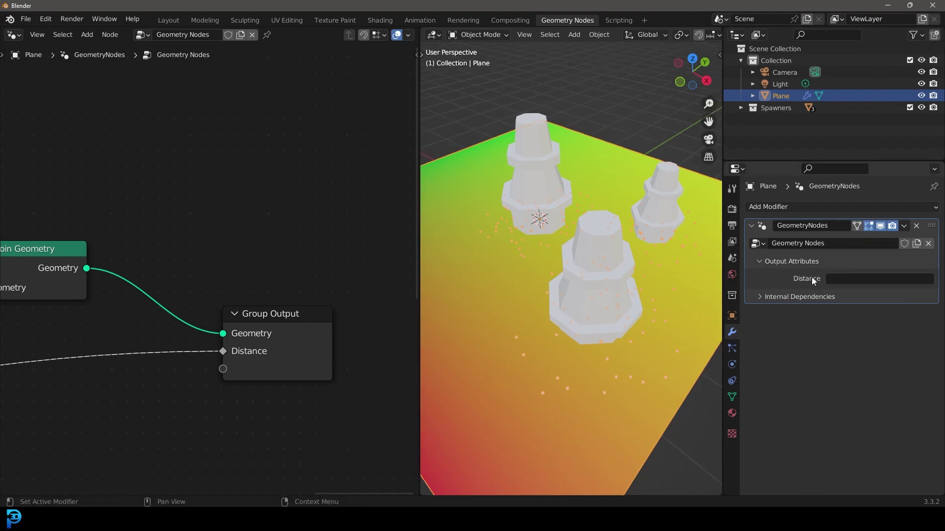
click(840, 283)
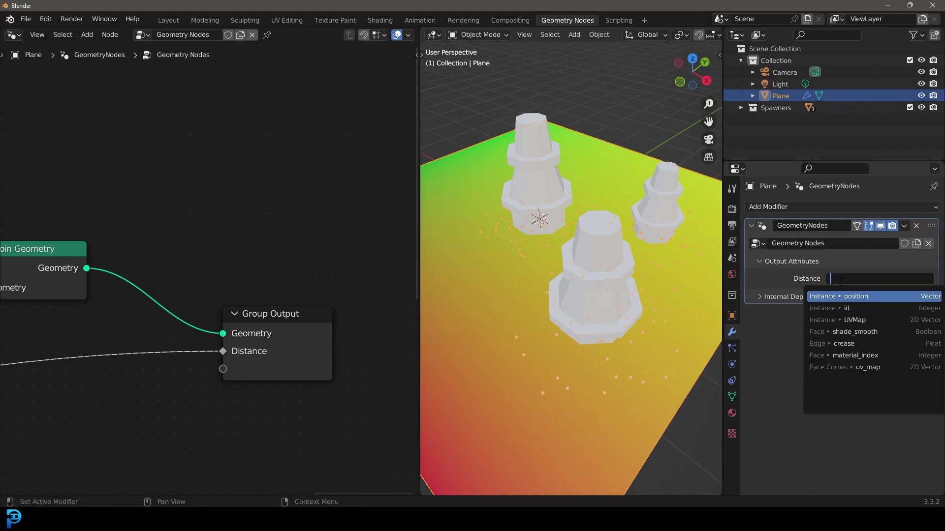
text(distance)
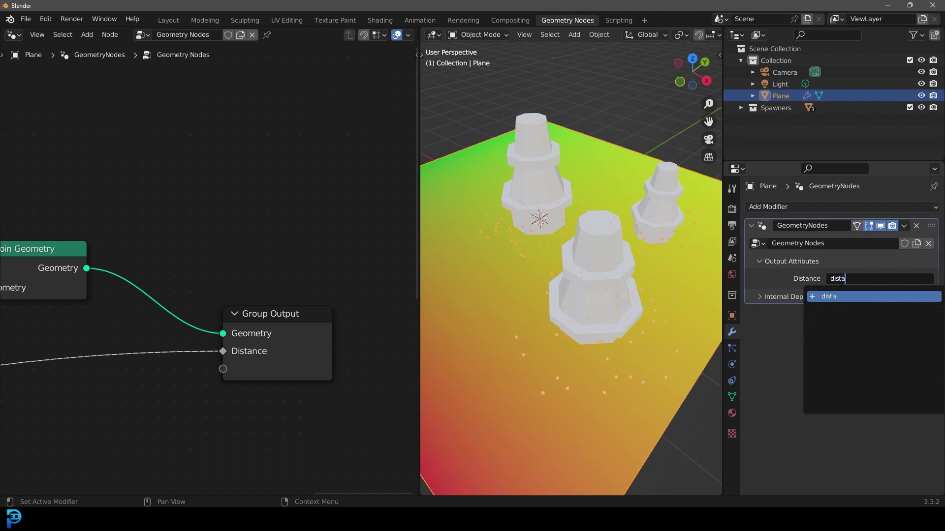
key(Return)
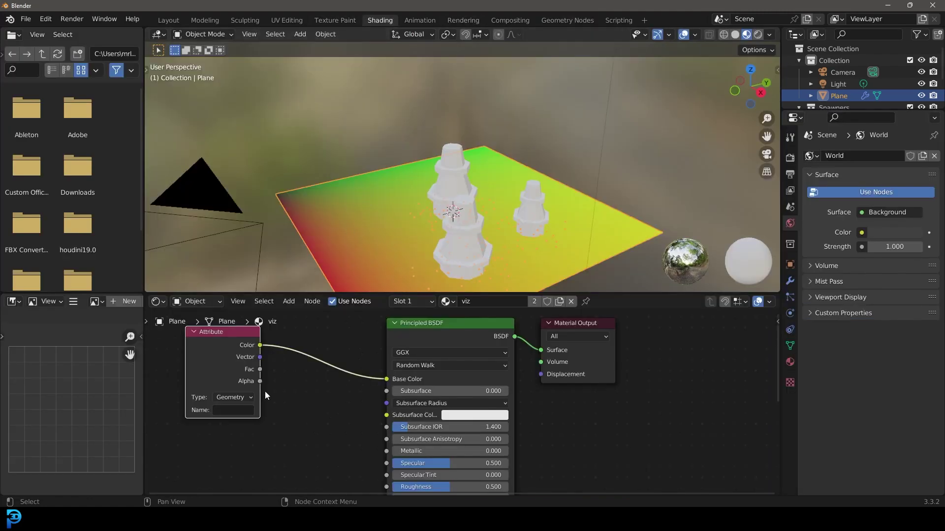
- Set the name in the viz material's Attribute node to distance and move the node farther from the Principled BSDF
scroll(318, 399, up, 2)
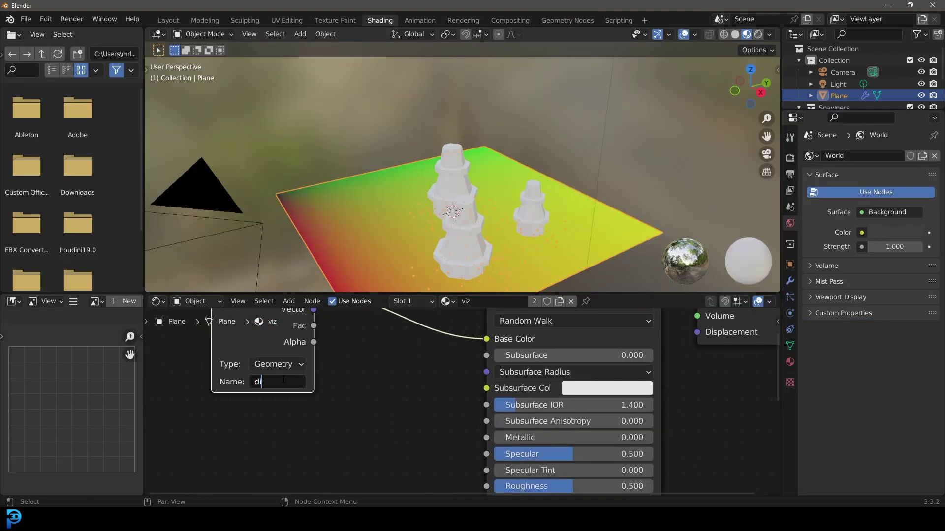
text(tance)
key(Return)
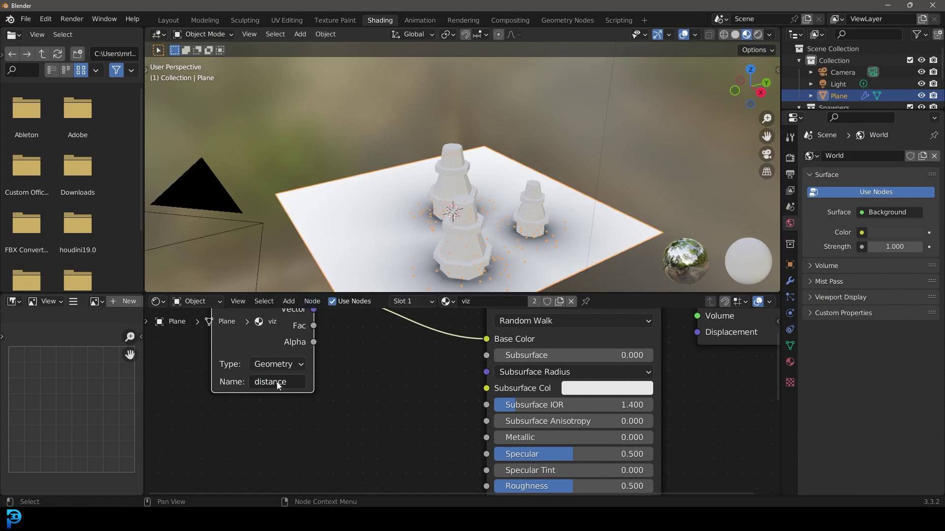
middle_drag(369, 371, 354, 449)
drag(247, 359, 221, 361)
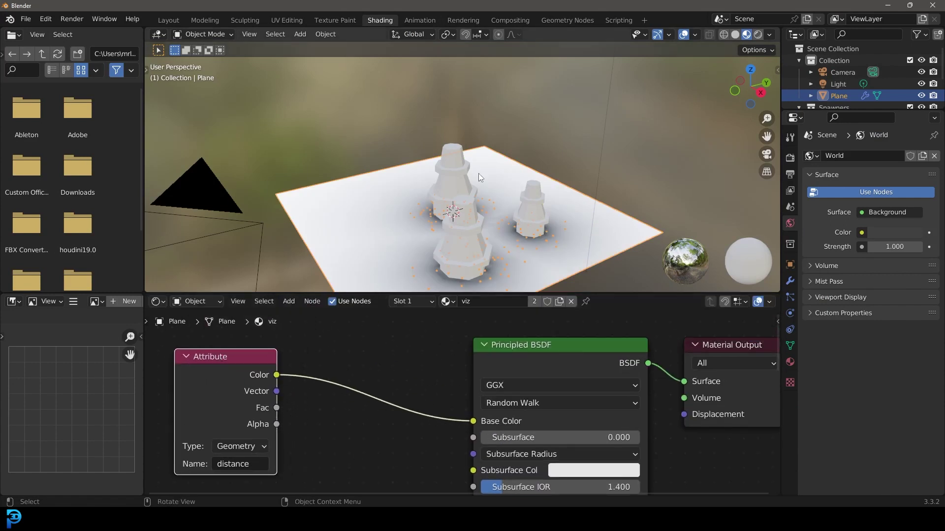
- Move the front pillar across the ground in the material preview to test the distance shading, and reselect the ground plane
key(z)
click(467, 245)
scroll(479, 231, up, 1)
mouse_move(479, 232)
shift+middle_down()
mouse_move(475, 194)
mouse_move(444, 206)
shift+middle_up()
click(450, 217)
key(g)
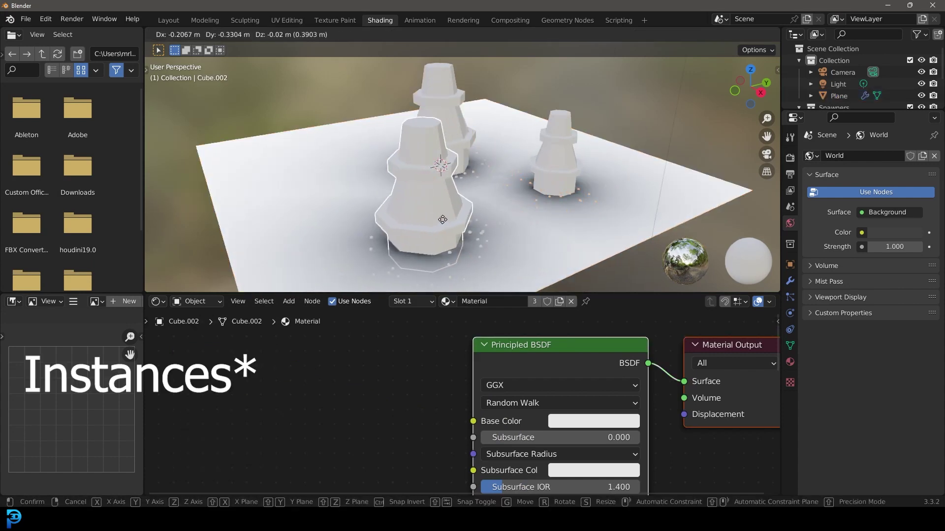
click(411, 227)
scroll(411, 228, down, 2)
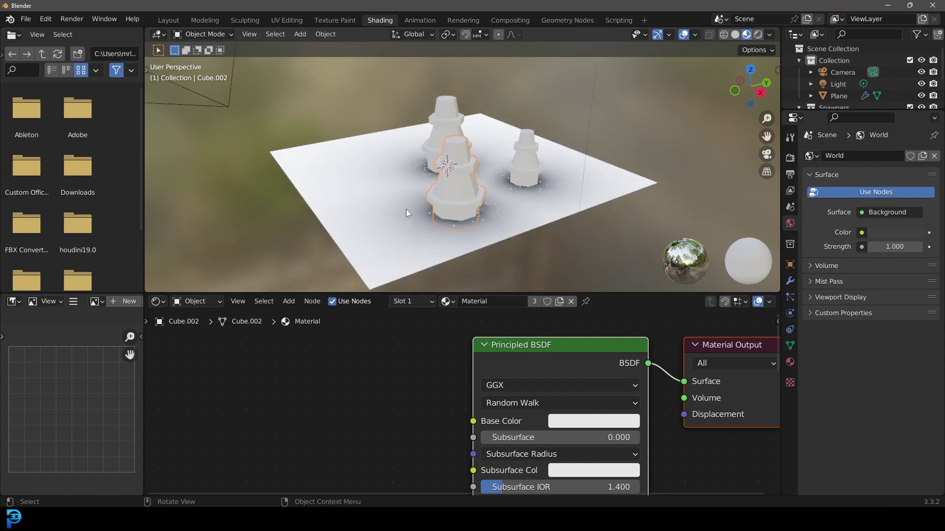
click(400, 231)
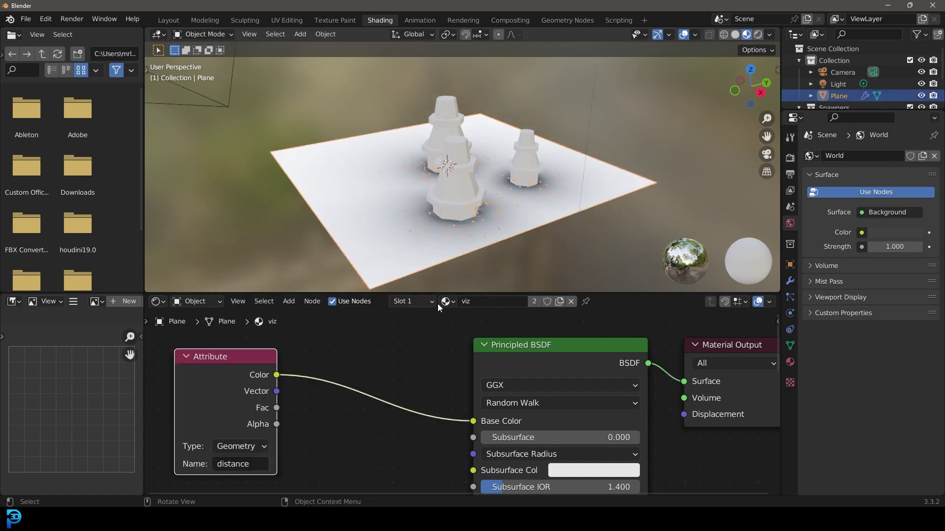
- Insert a ColorRamp node between the Attribute node's Color output and the Principled BSDF's Base Color in the viz material
scroll(374, 345, down, 2)
scroll(366, 362, up, 1)
key(shift+a)
click(366, 362)
text(color)
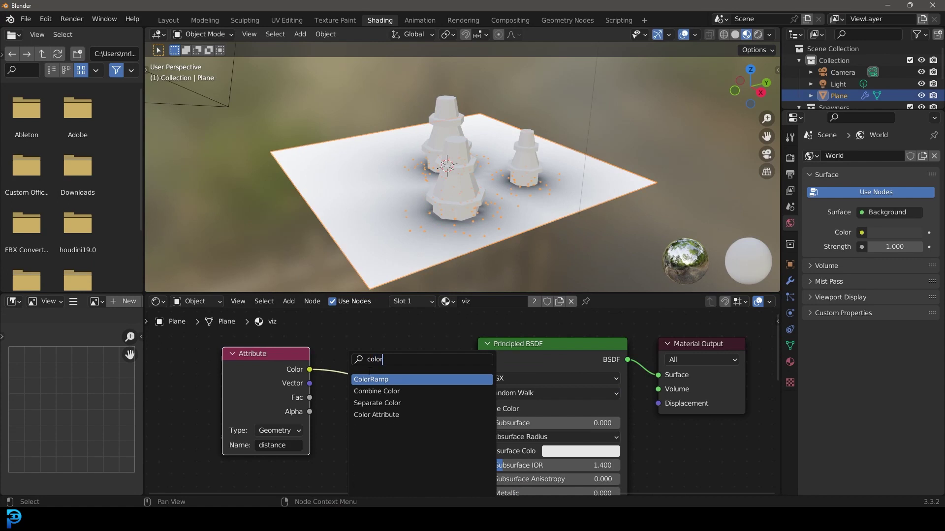
click(369, 379)
click(351, 347)
scroll(351, 347, up, 3)
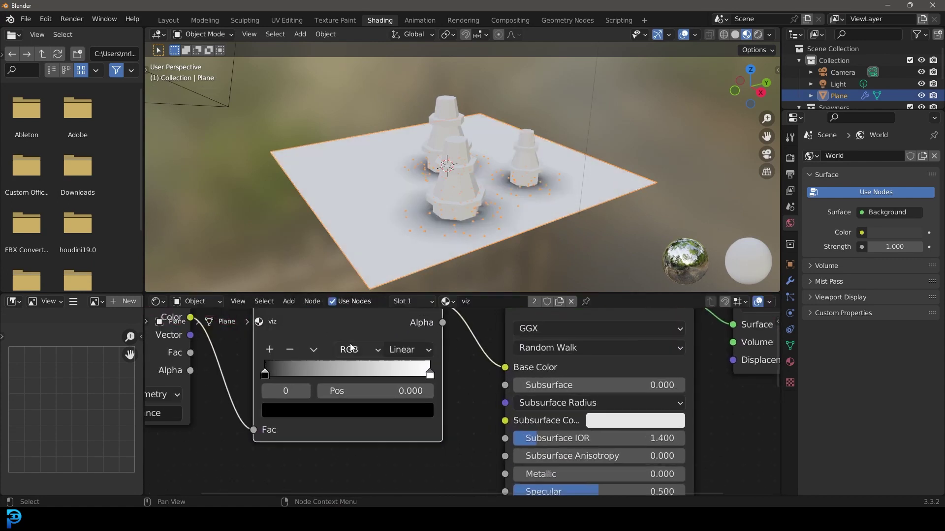
- Move the ColorRamp's white stop to position 0.828 and color it dark brown
drag(439, 378, 411, 377)
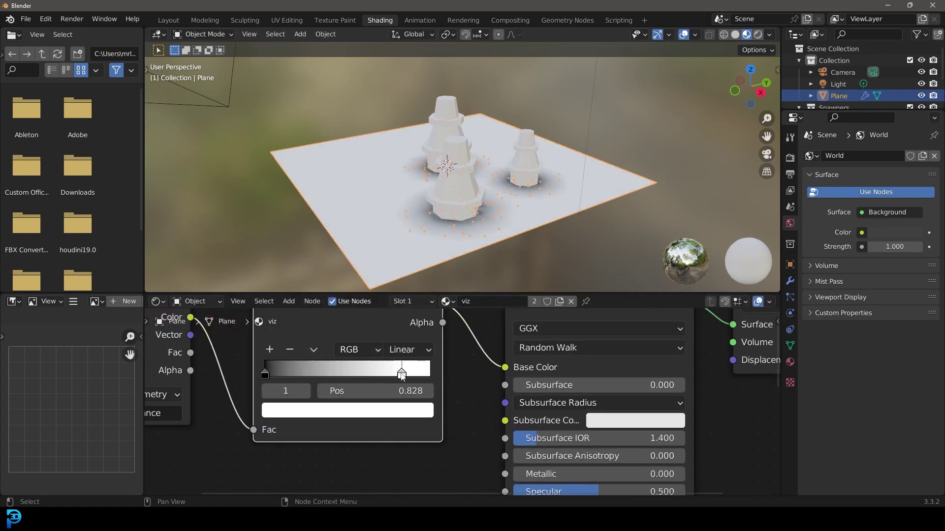
click(392, 413)
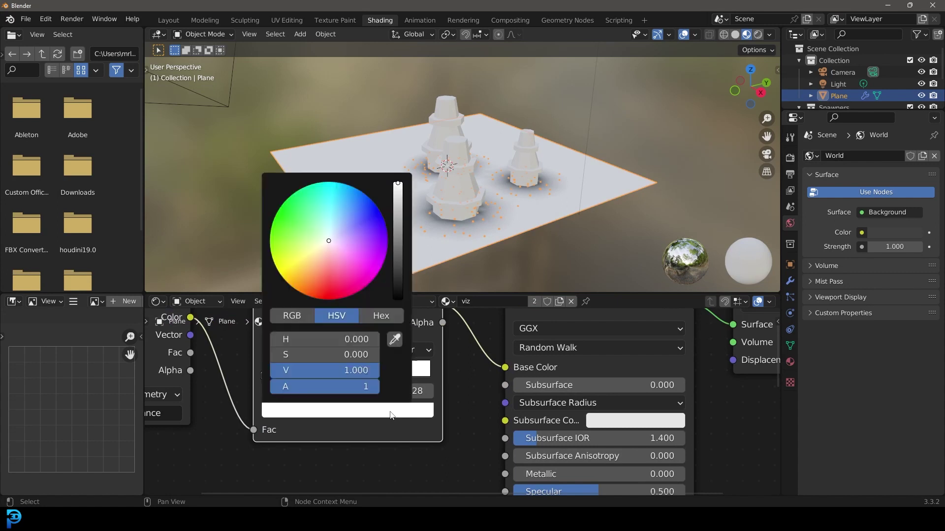
click(401, 262)
click(307, 269)
- Move the ColorRamp's black stop to position 0.332 and color it grass green
drag(267, 378, 326, 379)
click(332, 409)
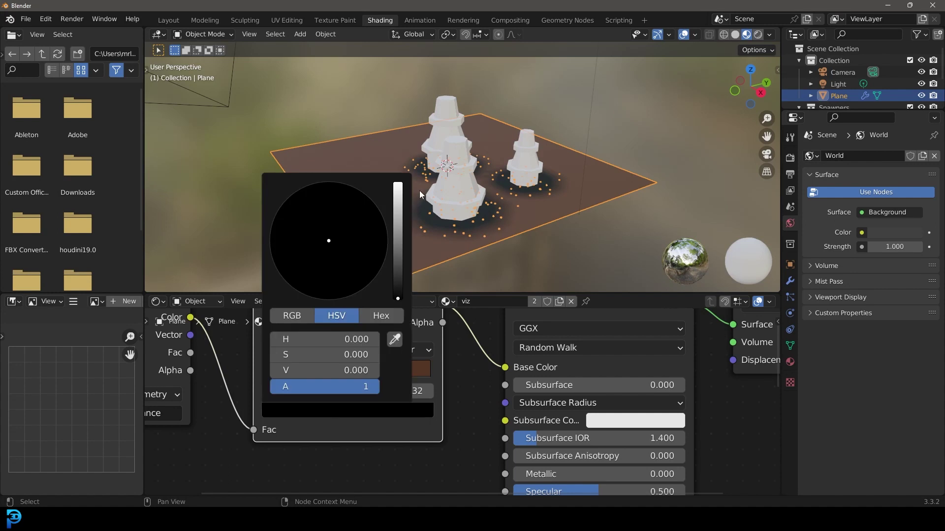
click(398, 199)
click(288, 233)
drag(396, 251, 397, 225)
- Try moving the front pillar across the ground to test the green-to-brown shading, and cancel the move
middle_drag(397, 136, 408, 157)
scroll(409, 160, up, 2)
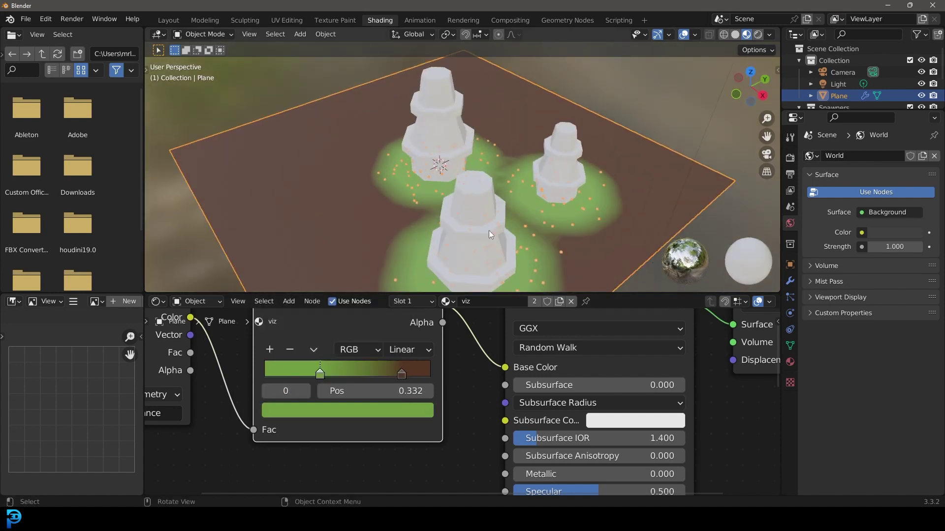
scroll(492, 217, up, 2)
click(451, 178)
scroll(443, 178, up, 4)
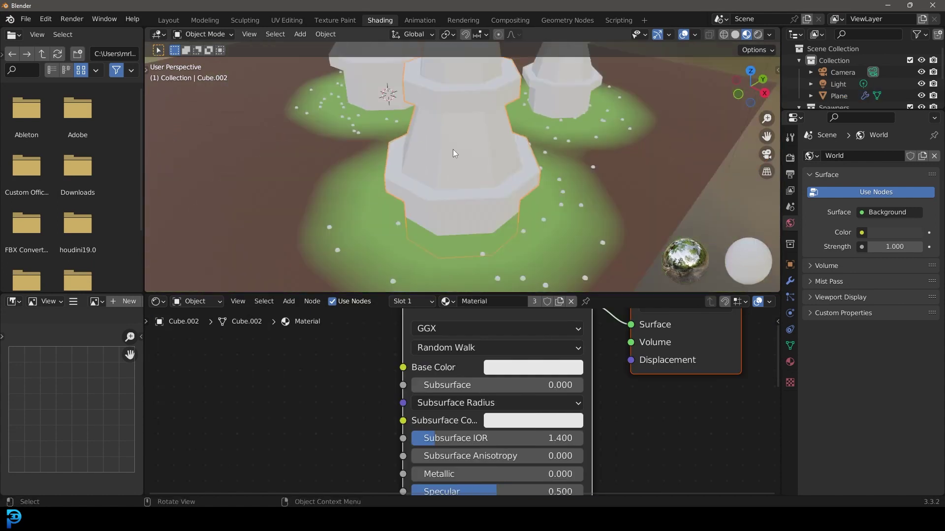
scroll(459, 166, down, 4)
key(g)
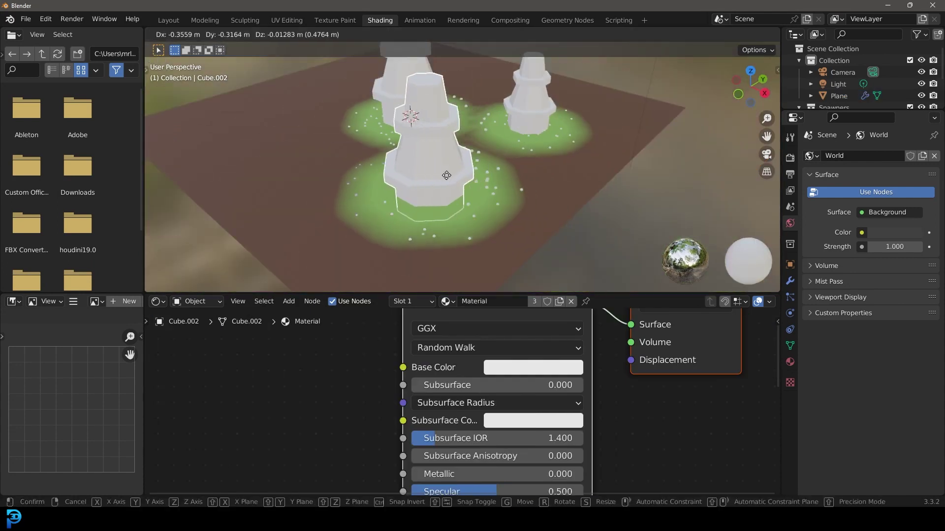
key(Escape)
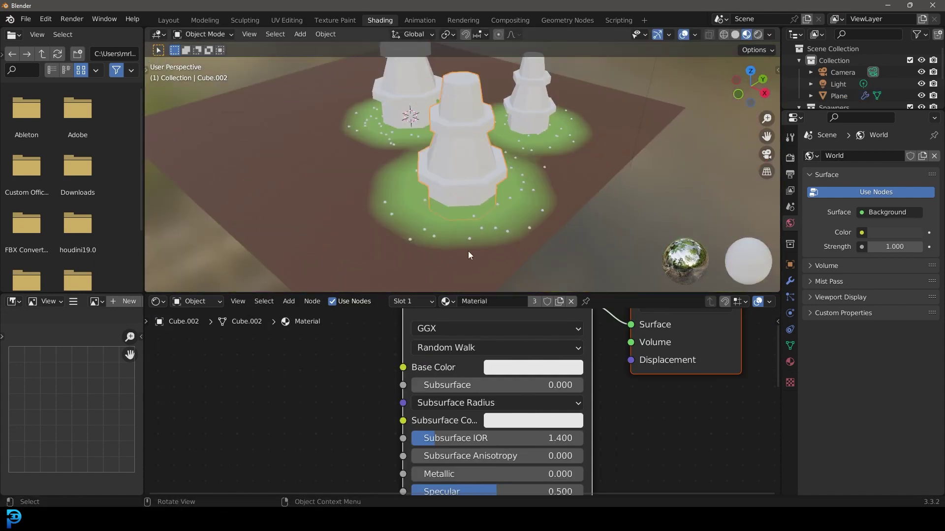
- Reselect the ground plane and shift the Attribute and ColorRamp nodes slightly down in the viz material's node tree
click(480, 262)
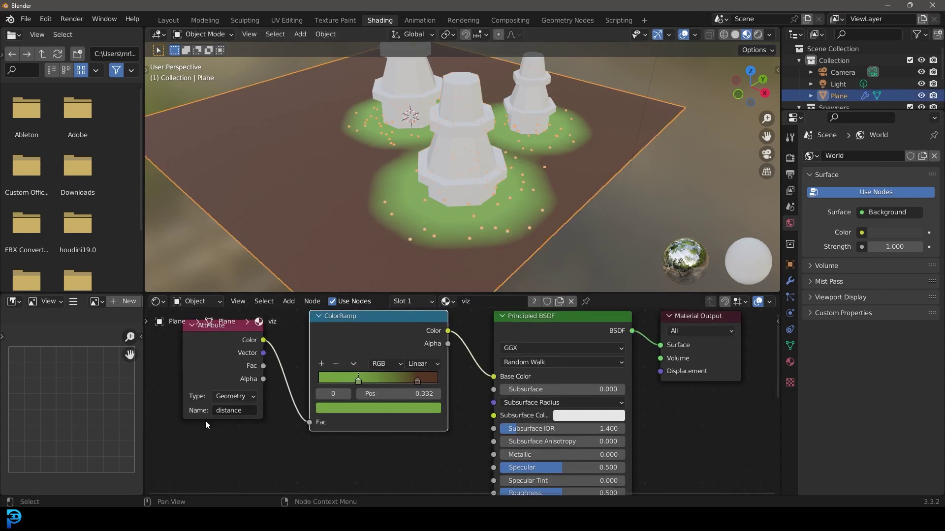
drag(224, 361, 226, 369)
middle_drag(413, 226, 397, 273)
drag(350, 338, 349, 353)
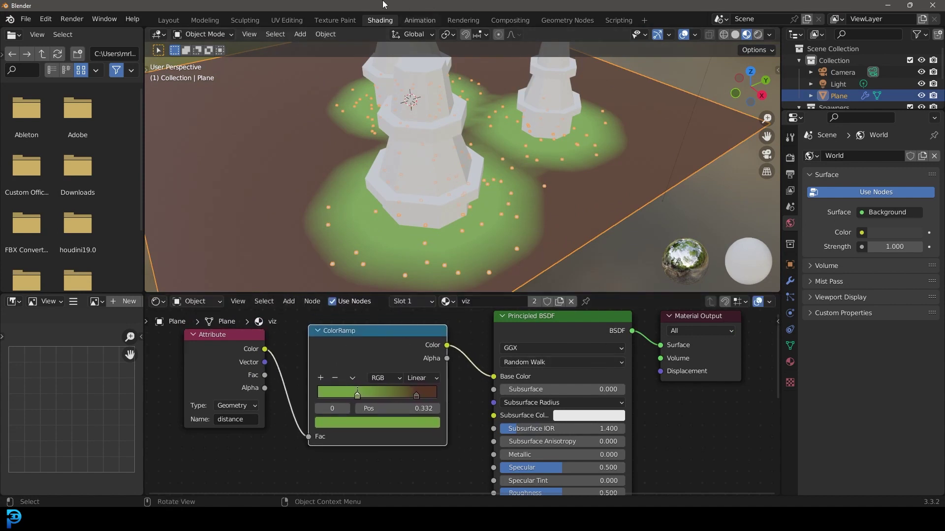
- Move the front pillar to a new spot on the ground and inspect the green patch and points around it
scroll(423, 338, down, 1)
middle_drag(420, 337, 401, 393)
middle_drag(361, 186, 390, 195)
click(465, 191)
key(g)
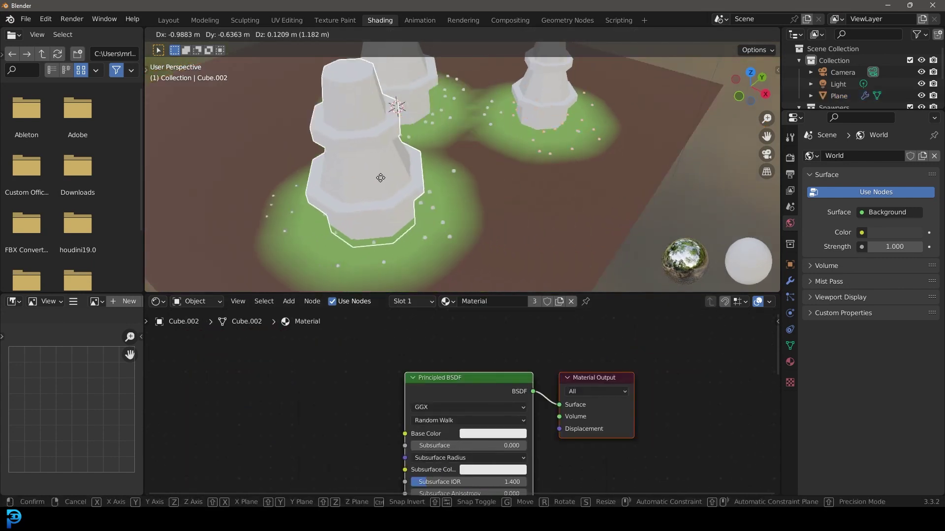
click(463, 211)
middle_drag(464, 215, 438, 207)
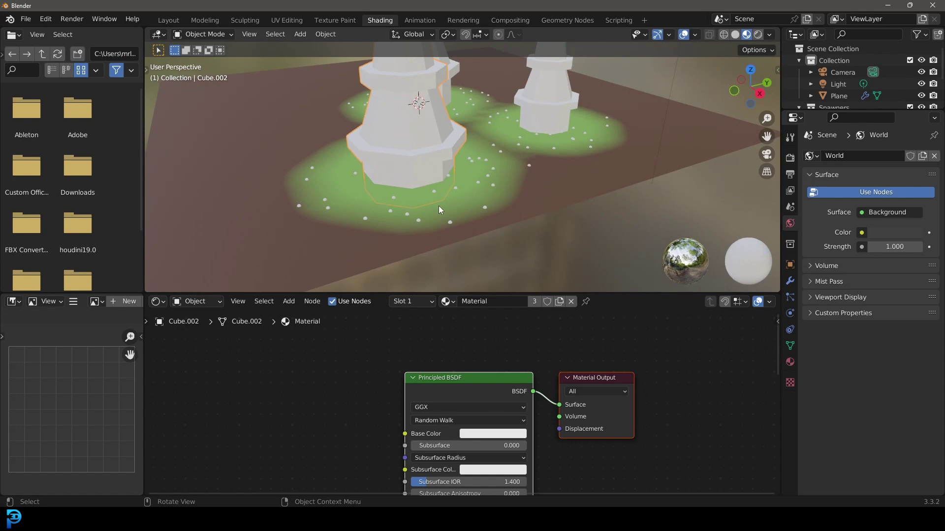
middle_drag(438, 205, 468, 57)
scroll(436, 136, down, 4)
middle_drag(436, 136, 483, 133)
scroll(482, 133, up, 1)
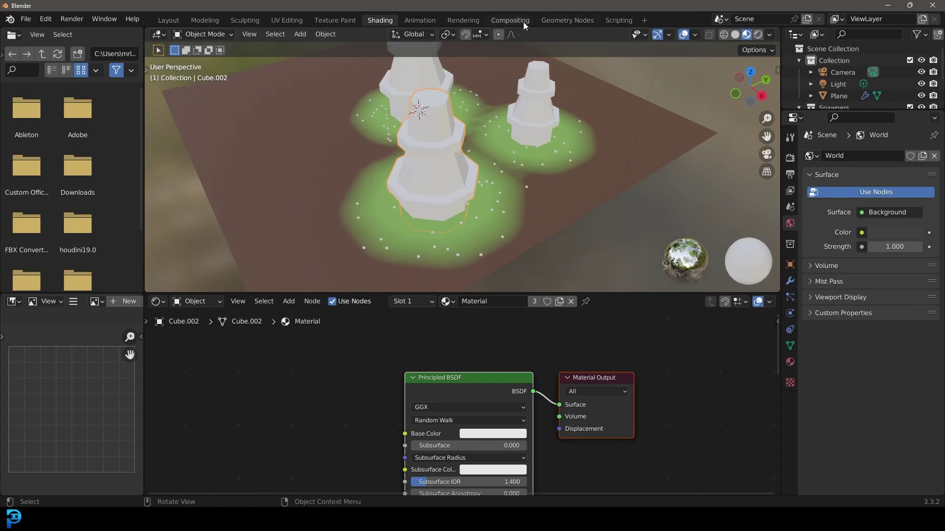
- Switch to the Layout workspace and collapse the Collection and Spawners collections in the outliner
click(169, 20)
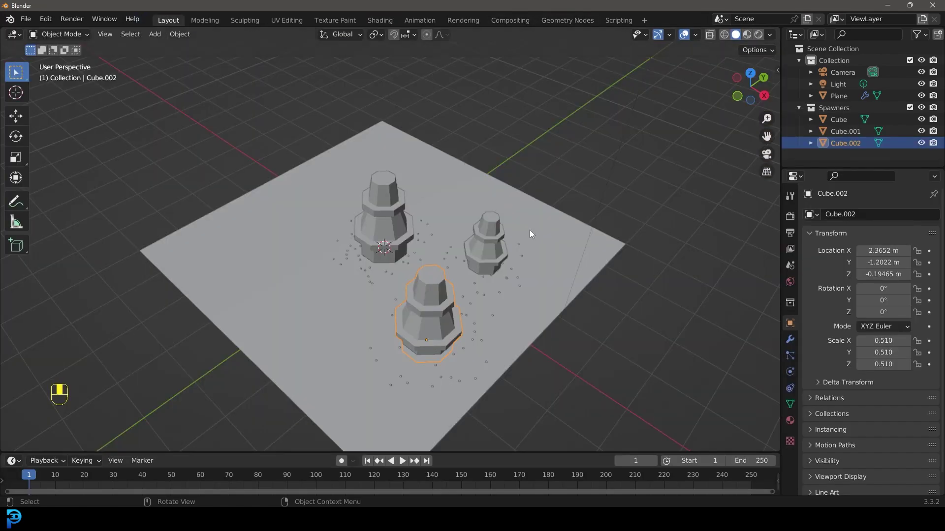
scroll(479, 237, up, 2)
middle_drag(479, 237, 456, 220)
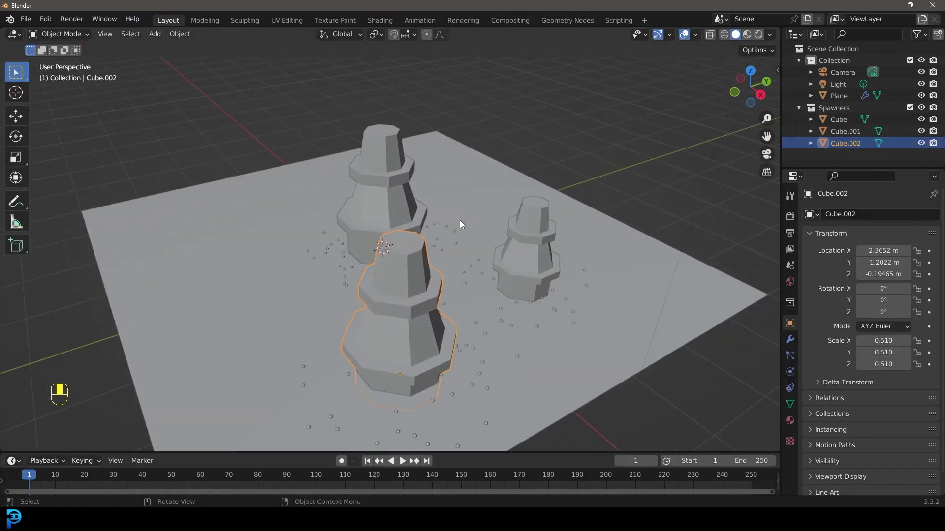
click(799, 60)
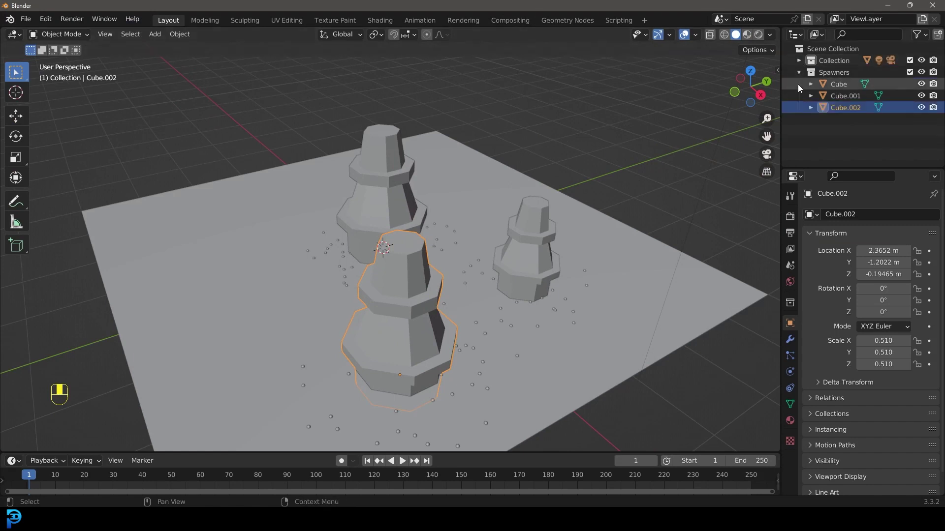
click(798, 72)
- Append the Flowers collection from the Field Flower MIX.blend file
click(24, 20)
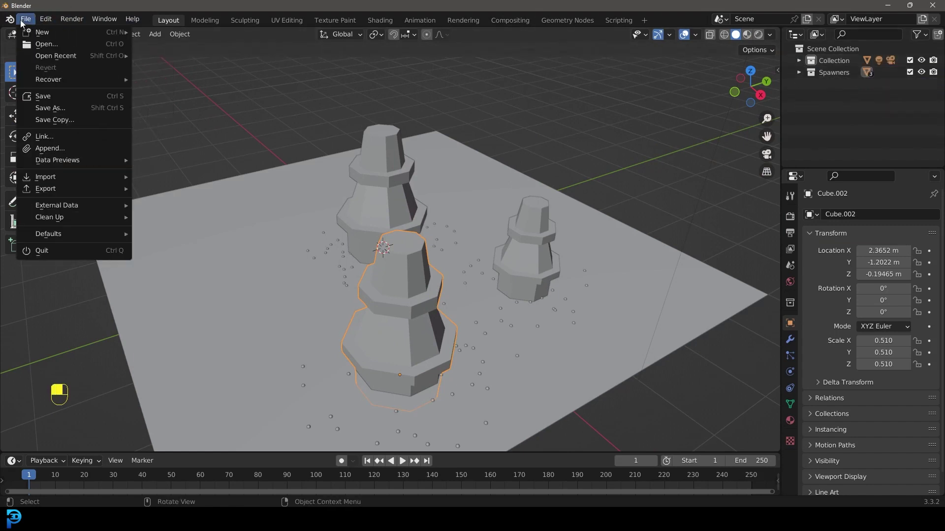
click(50, 148)
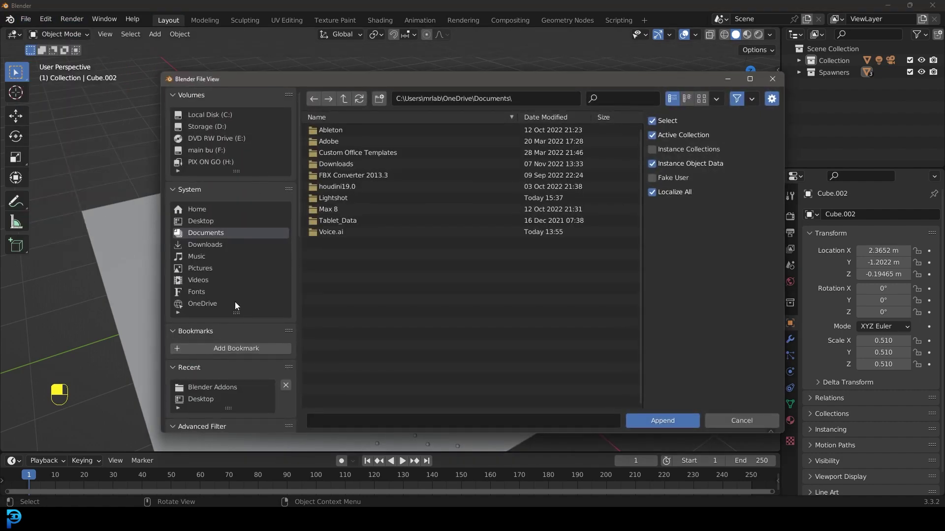
click(220, 400)
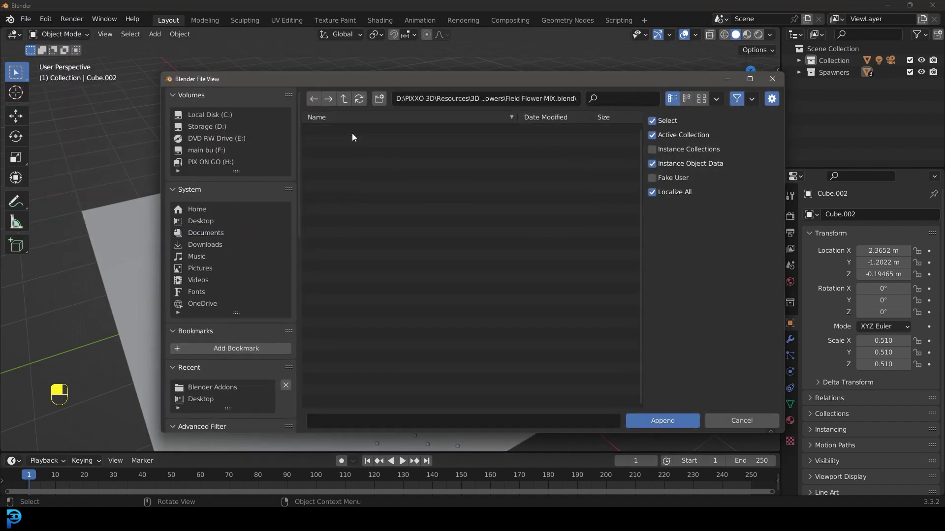
double_click(350, 131)
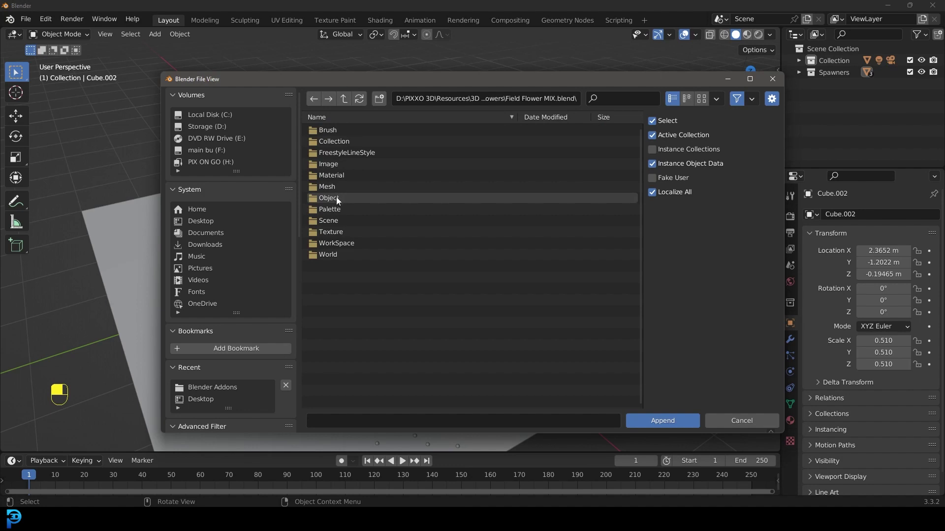
double_click(329, 197)
key(BackSpace)
double_click(337, 142)
double_click(337, 131)
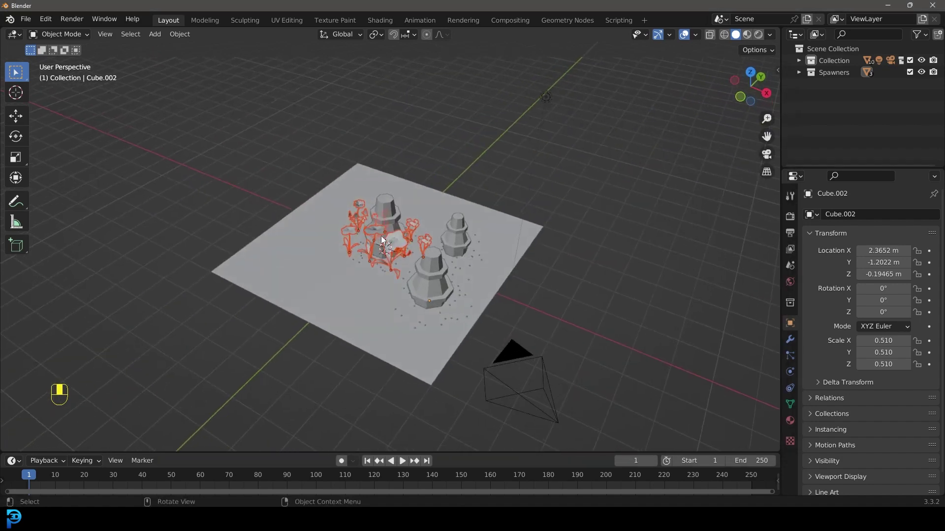
- Move the appended flower objects into a new collection named Flowers and hide it in the viewport and in renders
key(g)
click(418, 240)
scroll(426, 241, up, 3)
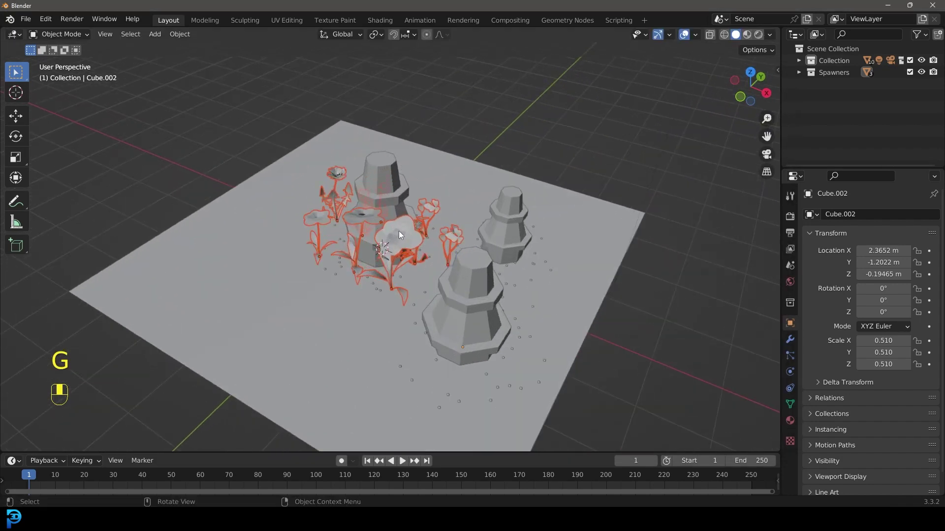
key(m)
click(383, 220)
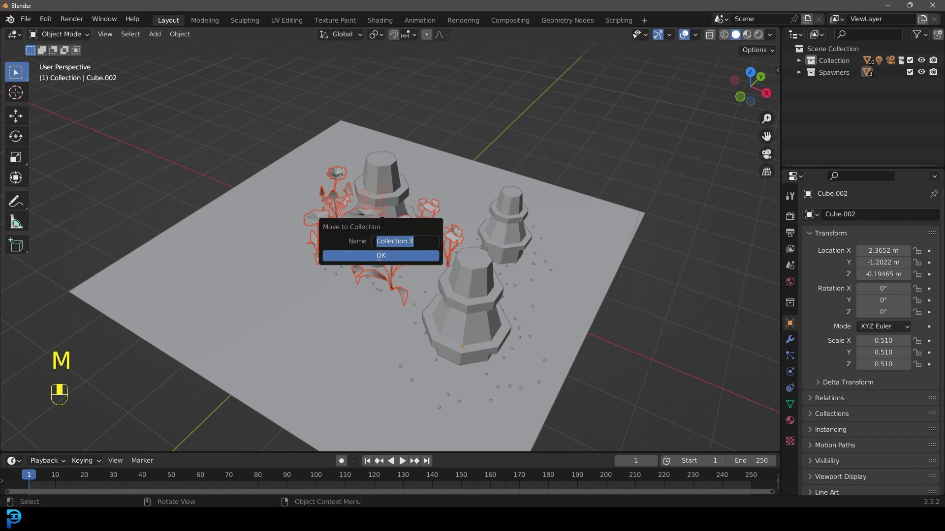
text(Flowers)
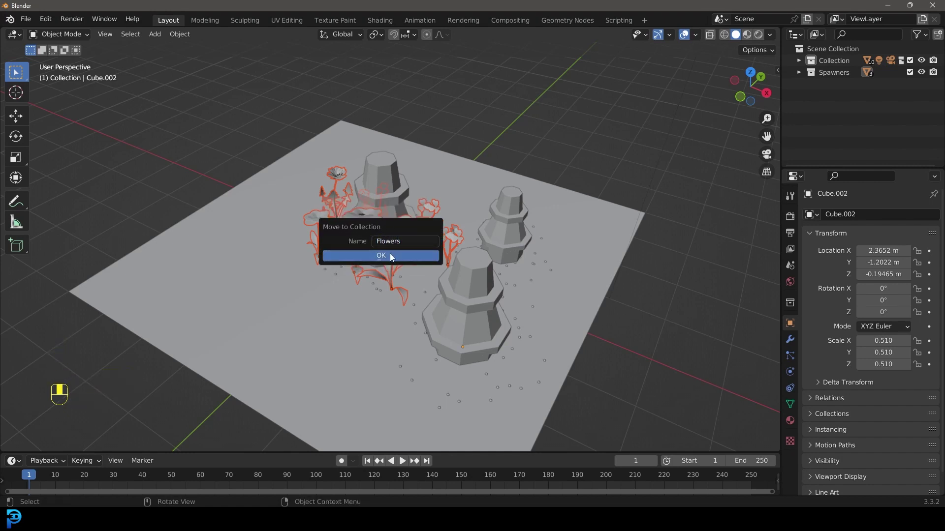
click(391, 256)
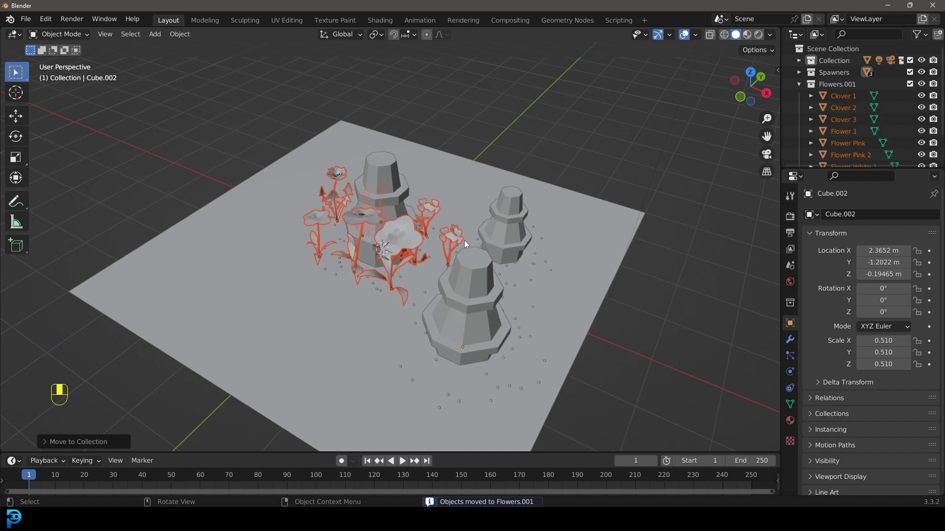
click(922, 85)
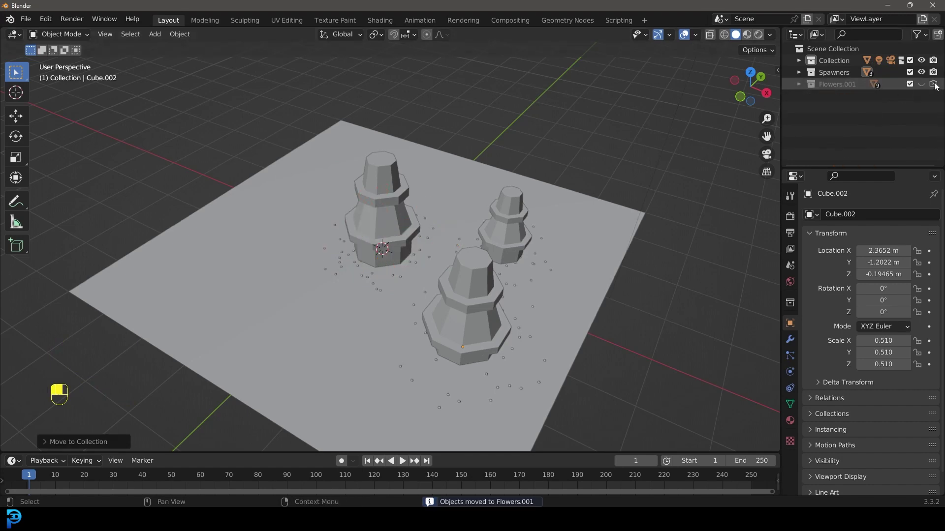
- Select the ground plane, open the Geometry Nodes workspace, and reposition the UV Sphere node below Distribute Points on Faces
middle_drag(590, 162, 487, 209)
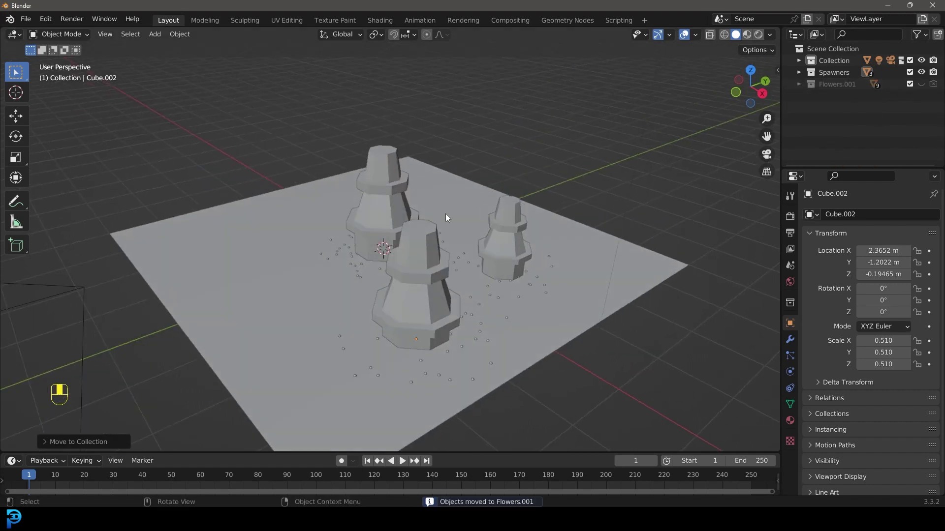
click(461, 185)
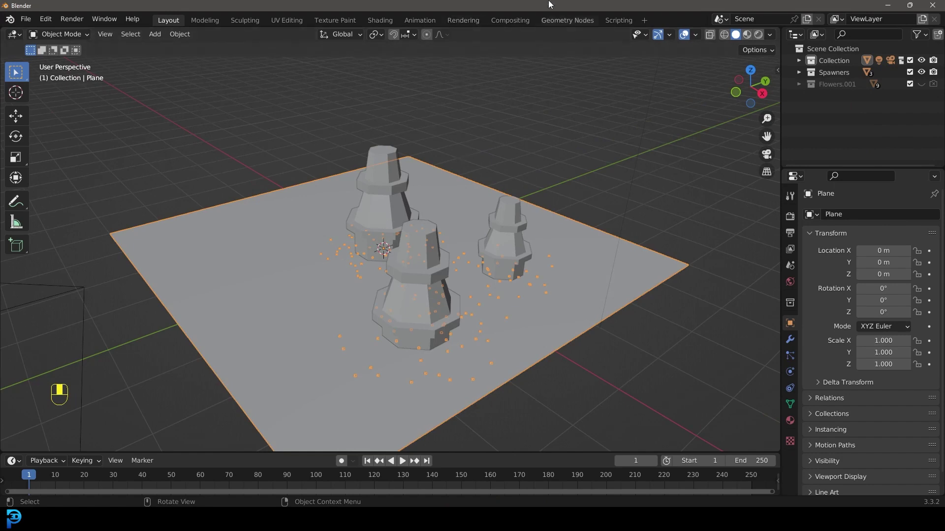
click(569, 21)
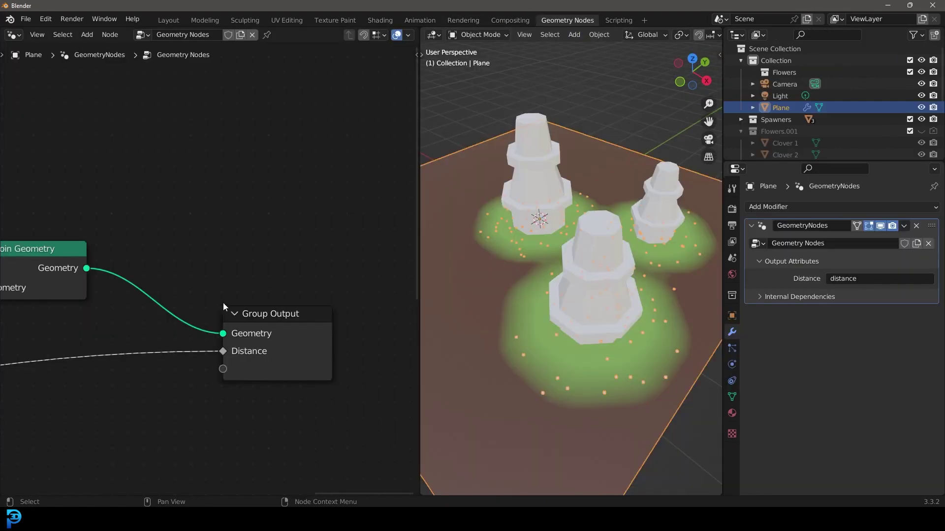
scroll(229, 305, down, 5)
middle_drag(134, 309, 208, 275)
middle_drag(146, 280, 292, 247)
scroll(197, 265, down, 1)
middle_drag(126, 348, 206, 211)
scroll(176, 313, up, 4)
drag(176, 316, 168, 323)
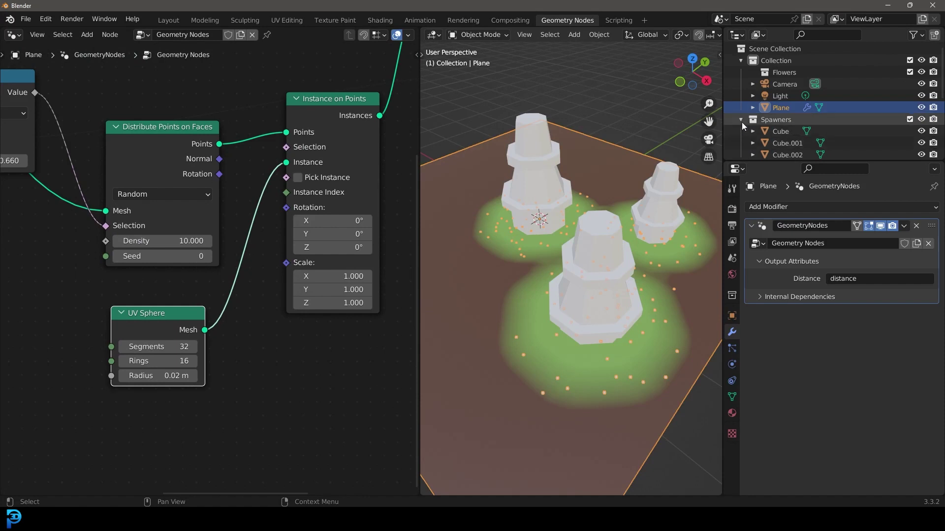
- Add the Flowers.001 collection as a Collection Info node and connect its Geometry to Instance on Points' Instance input, replacing the UV Sphere
click(741, 60)
click(741, 84)
drag(777, 86, 167, 455)
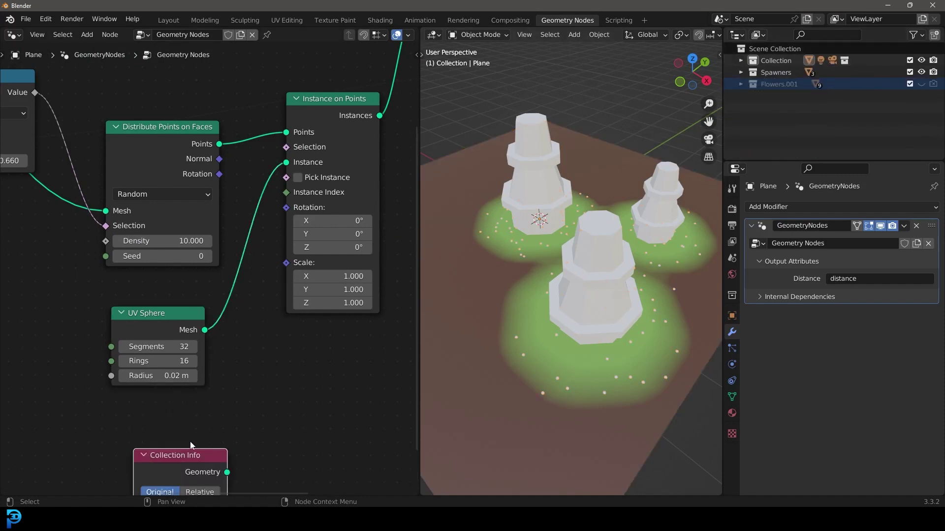
click(177, 339)
middle_drag(236, 358, 202, 417)
drag(191, 414, 276, 147)
scroll(540, 258, down, 4)
middle_drag(540, 259, 584, 284)
scroll(554, 300, up, 2)
middle_drag(271, 433, 272, 385)
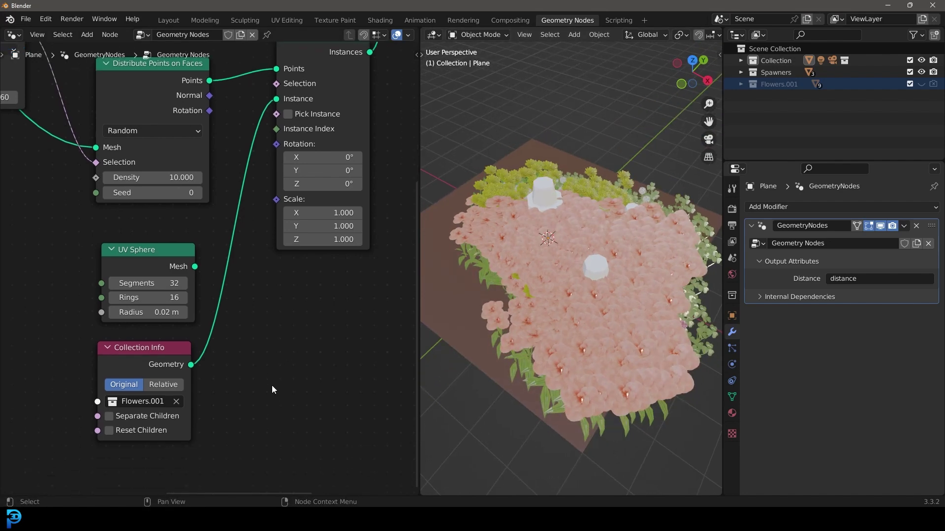
- Set the Instance on Points node's X, Y and Z scale to 0.1
drag(332, 212, 332, 214)
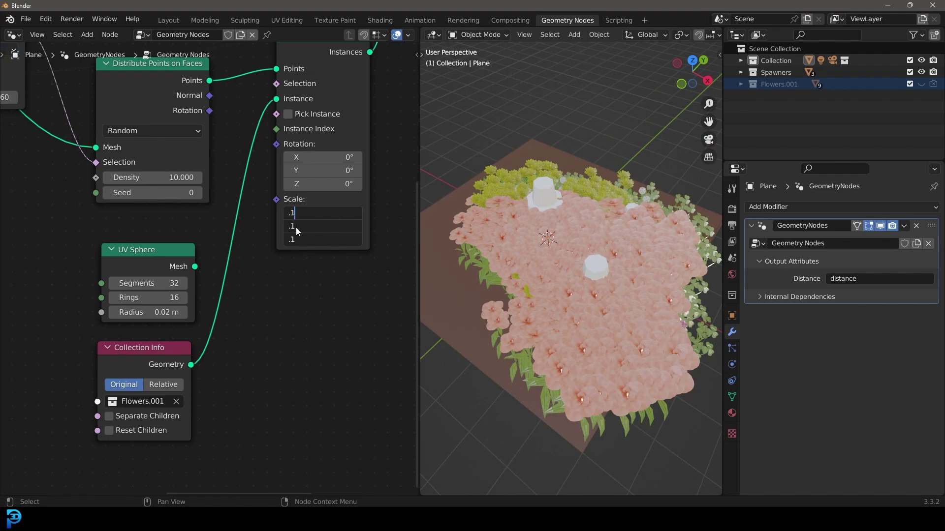
text(.1)
key(Return)
scroll(561, 357, up, 8)
scroll(582, 366, down, 6)
- Set the Instance on Points node's X, Y and Z scale to 0.3
mouse_move(326, 212)
mouse_down()
mouse_move(326, 240)
mouse_move(326, 212)
mouse_up()
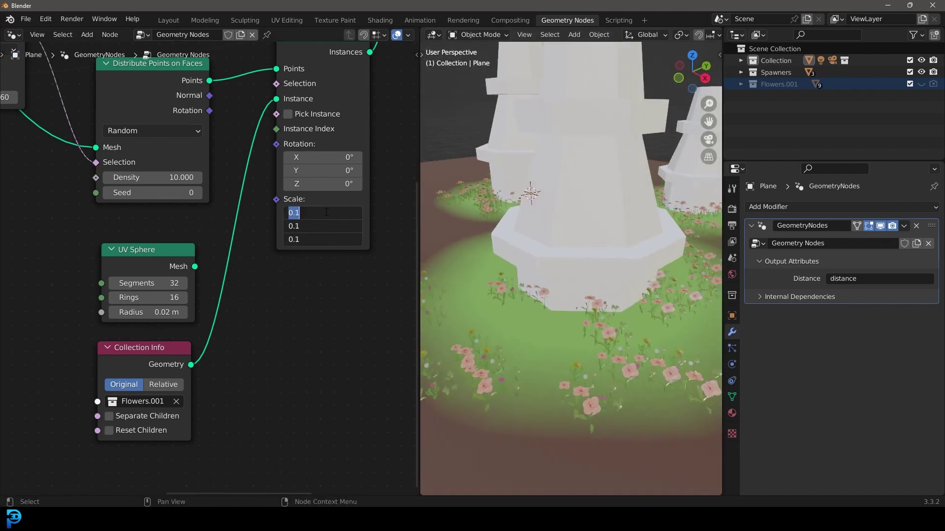
text(.3)
key(Return)
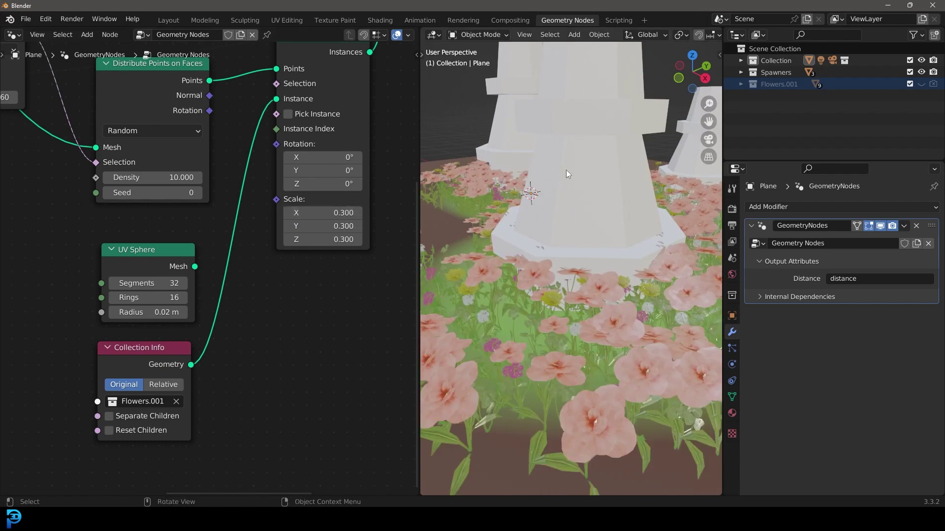
scroll(561, 256, down, 5)
scroll(601, 291, up, 3)
mouse_move(611, 321)
middle_down()
mouse_move(624, 339)
mouse_move(613, 327)
middle_up()
- Add a Random Value node beside the UV Sphere node and connect its Value to Instance on Points' Scale input
mouse_move(256, 241)
middle_down()
mouse_move(319, 254)
mouse_move(274, 239)
mouse_move(251, 252)
middle_up()
scroll(320, 254, up, 1)
key(shift+a)
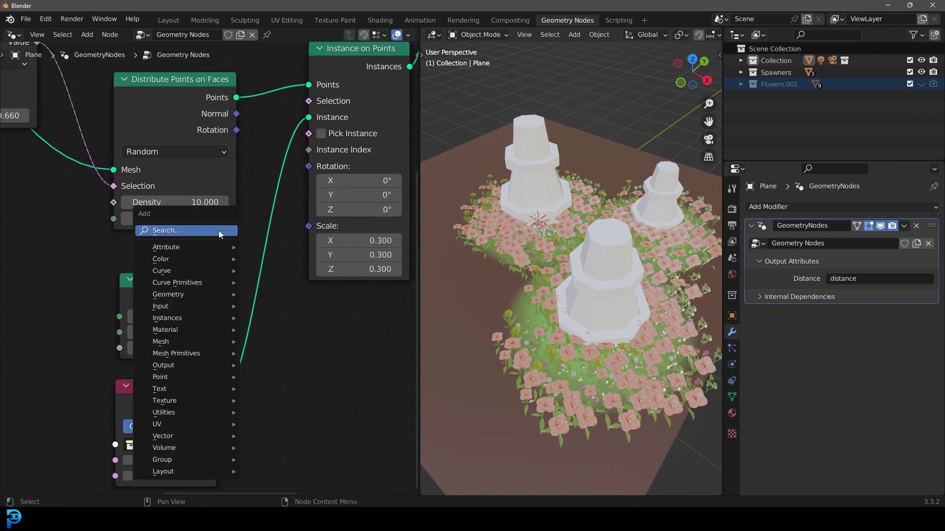
click(218, 230)
text(random)
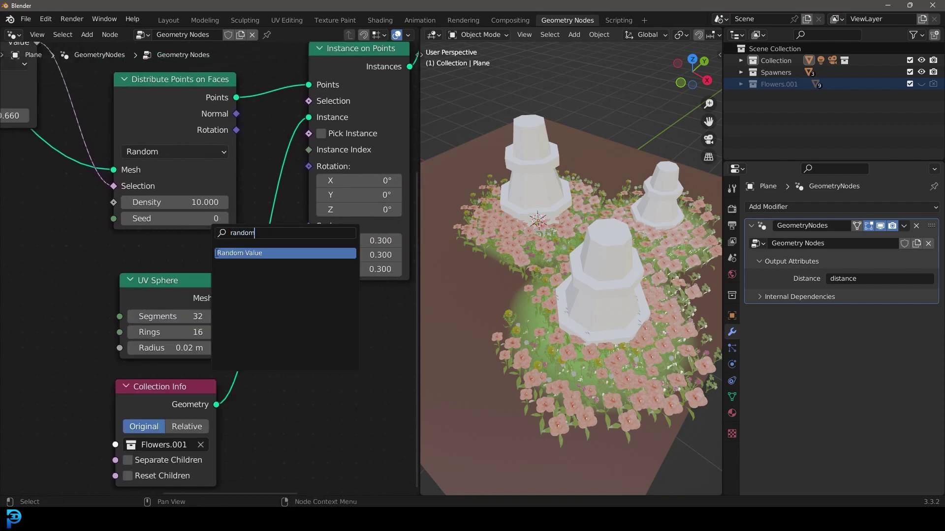
click(216, 253)
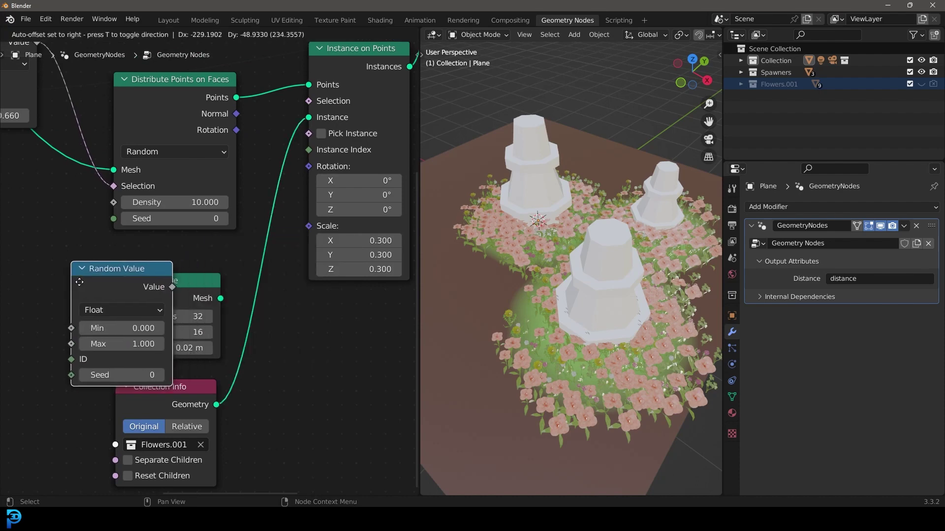
click(15, 285)
scroll(141, 288, down, 1)
drag(131, 288, 306, 235)
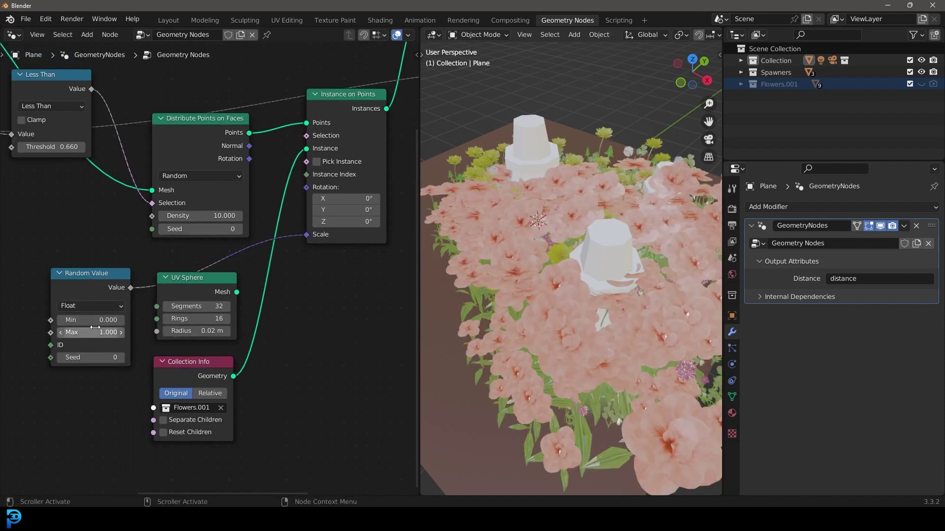
- Set the Random Value node's Min to 0.1 and Max to 0.3
middle_drag(94, 328, 217, 324)
scroll(223, 325, up, 6)
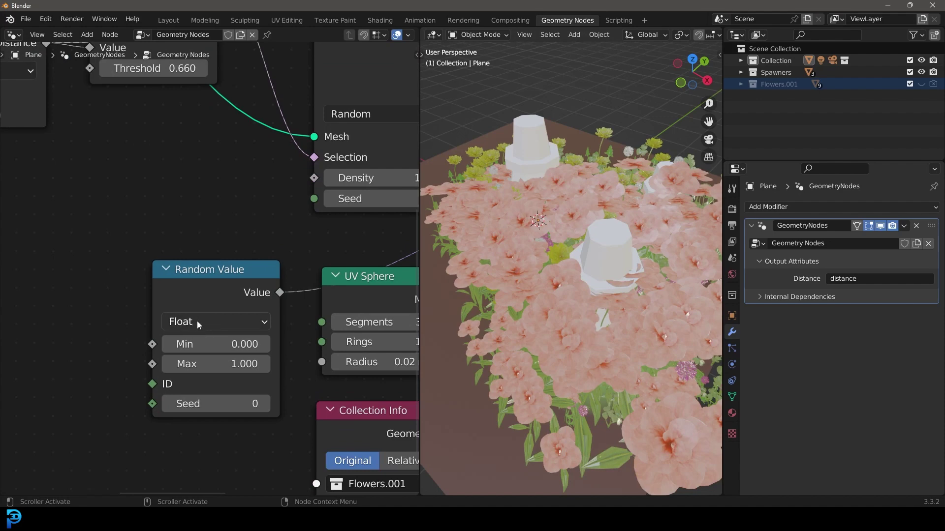
click(195, 345)
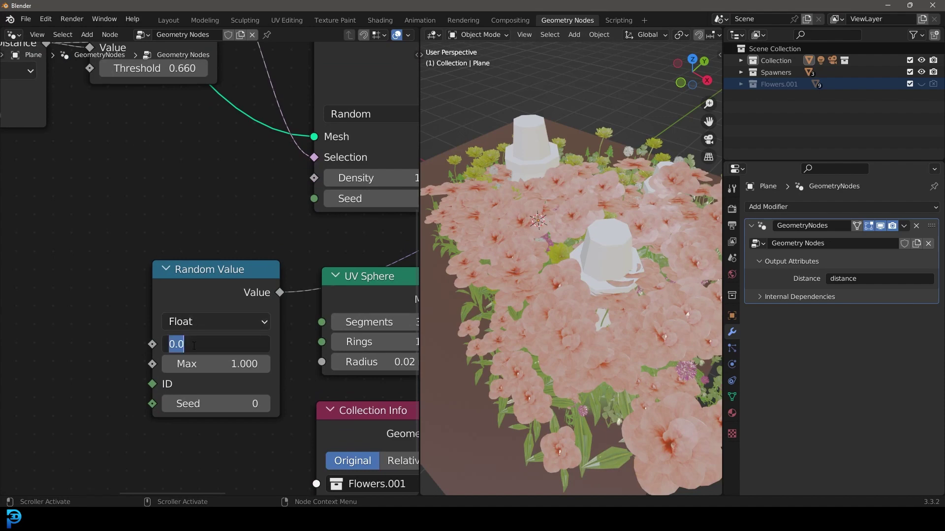
key(Return)
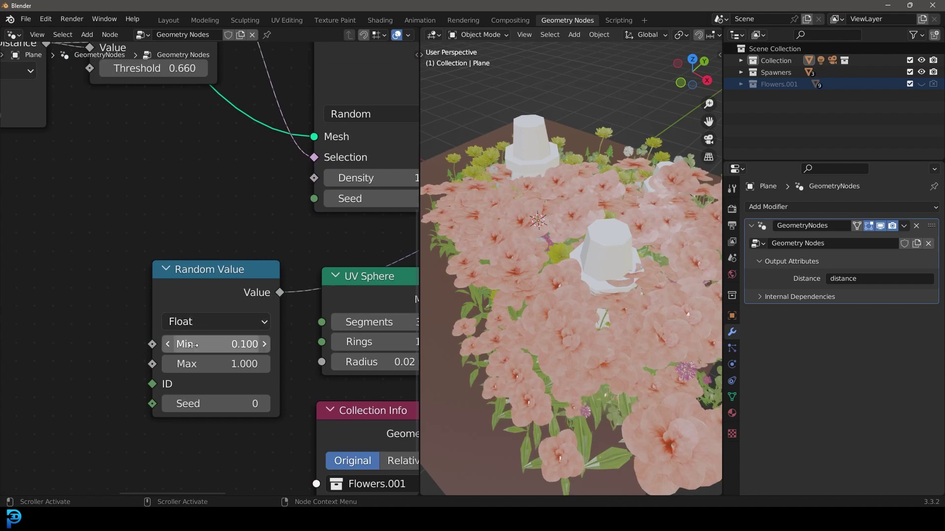
click(208, 365)
text(.3)
key(Return)
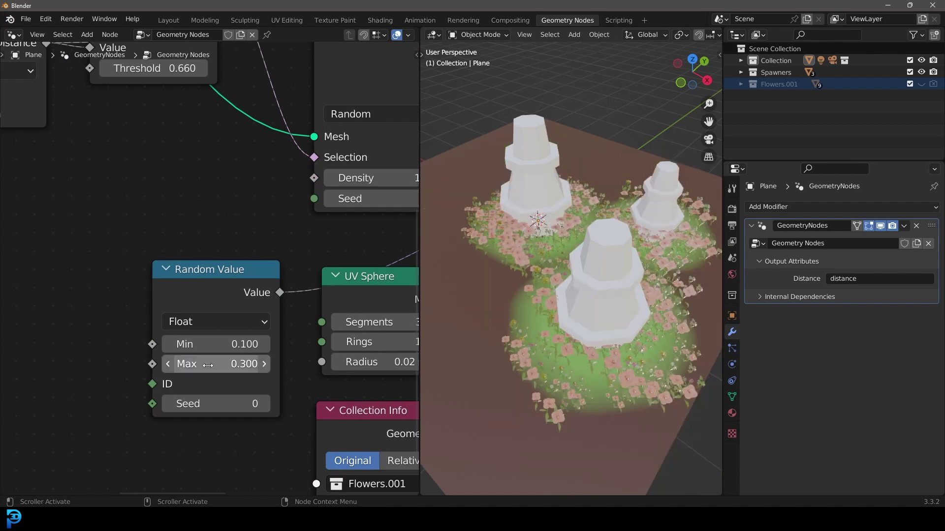
middle_drag(486, 371, 613, 368)
scroll(613, 368, up, 4)
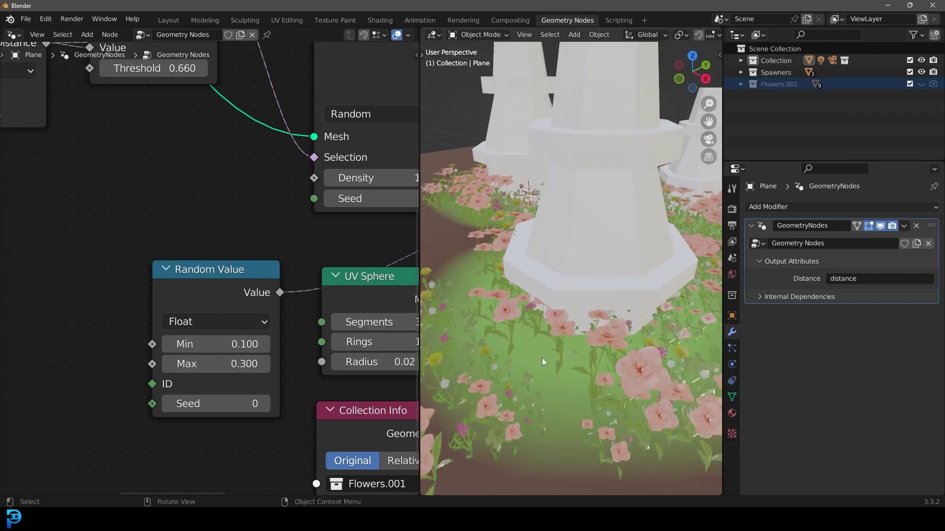
- Duplicate the Random Value node, place the copy above the original, and connect its Value to Instance on Points' Rotation input
scroll(200, 254, down, 3)
middle_drag(201, 254, 126, 287)
scroll(126, 287, down, 2)
drag(147, 300, 93, 360)
key(shift+d)
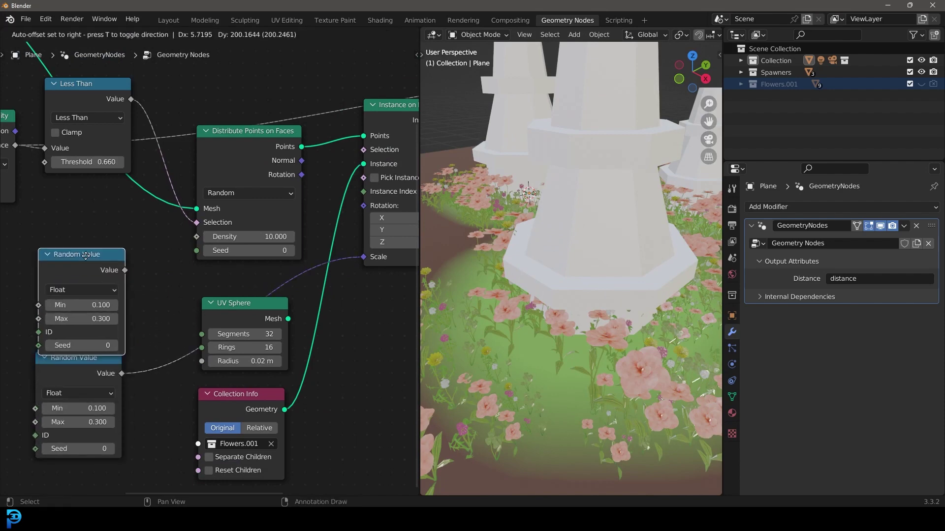
click(130, 263)
drag(127, 262, 363, 205)
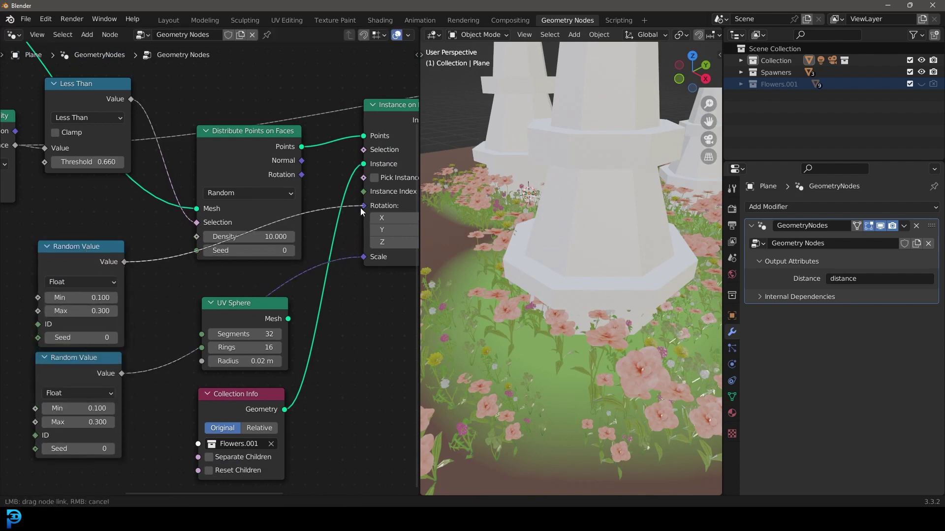
middle_drag(546, 415, 551, 370)
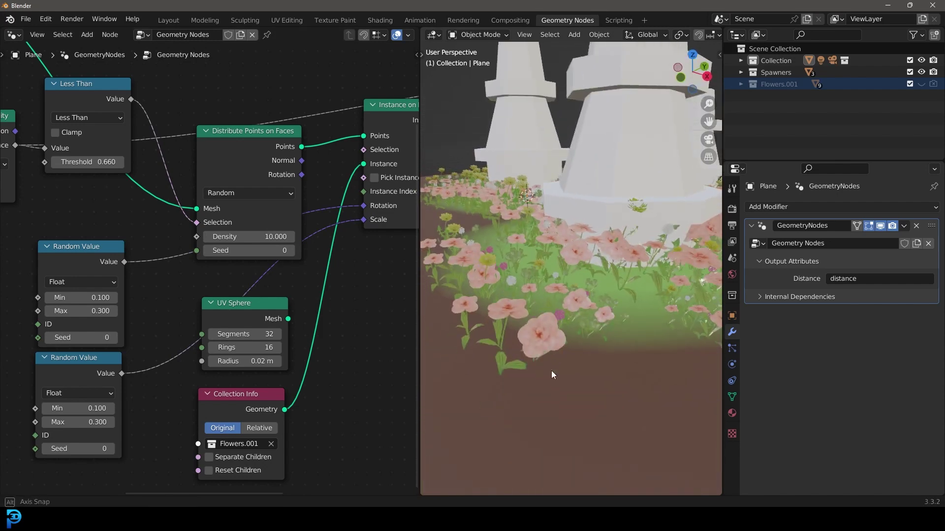
- Insert a Combine XYZ node between the duplicated Random Value and the Rotation input, with the random value feeding Z
middle_drag(74, 255, 222, 284)
drag(222, 285, 87, 297)
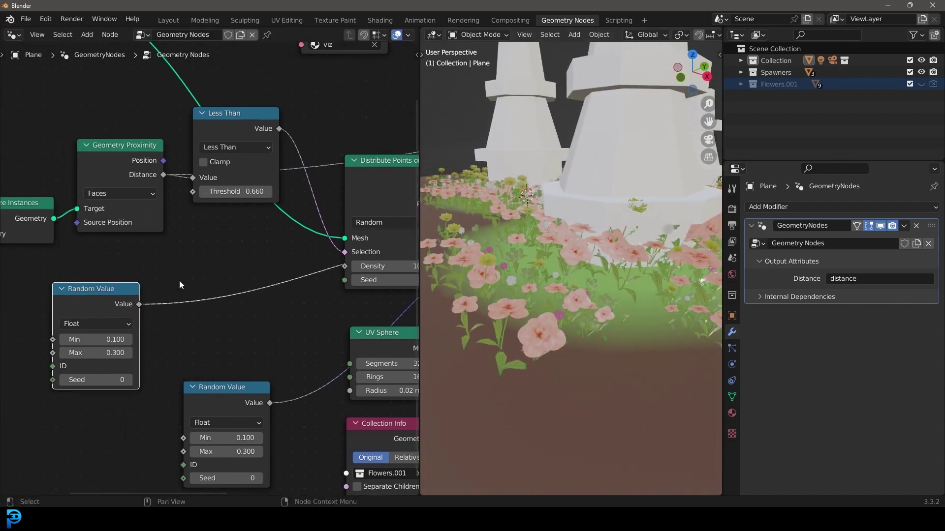
key(shift+a)
click(148, 256)
text(combin)
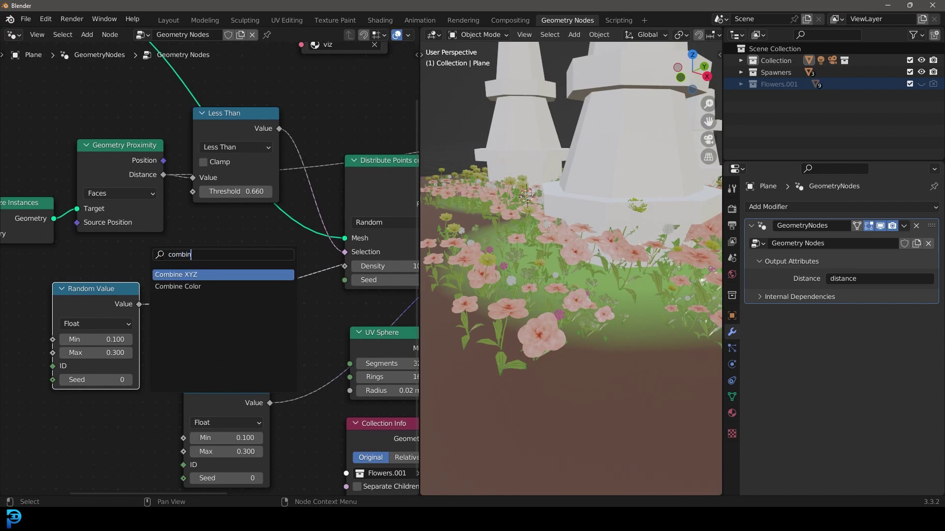
click(180, 274)
click(186, 276)
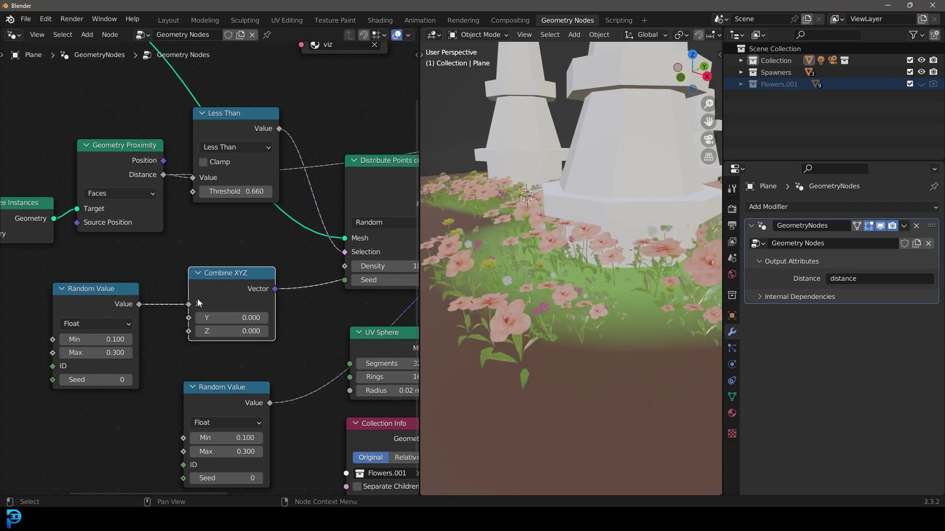
drag(188, 304, 186, 331)
- Set the rotation Random Value's Max to -1, try its output on Combine XYZ's Y input, and reconnect it to Z
scroll(127, 343, down, 1)
middle_drag(271, 280, 116, 302)
middle_drag(350, 302, 407, 268)
middle_drag(154, 322, 289, 308)
scroll(207, 268, up, 2)
drag(130, 340, 86, 340)
drag(234, 312, 234, 296)
drag(106, 341, 87, 340)
drag(235, 295, 235, 313)
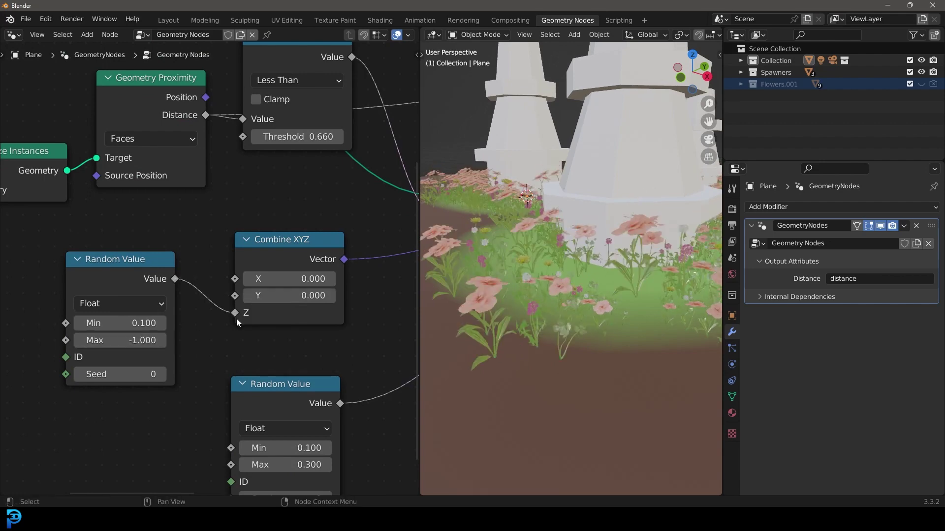
- Move the front pillar, Cube.002, to a new spot on the ground plane
mouse_move(572, 270)
middle_down()
mouse_move(554, 279)
mouse_move(580, 283)
mouse_move(572, 276)
middle_up()
click(581, 284)
key(g)
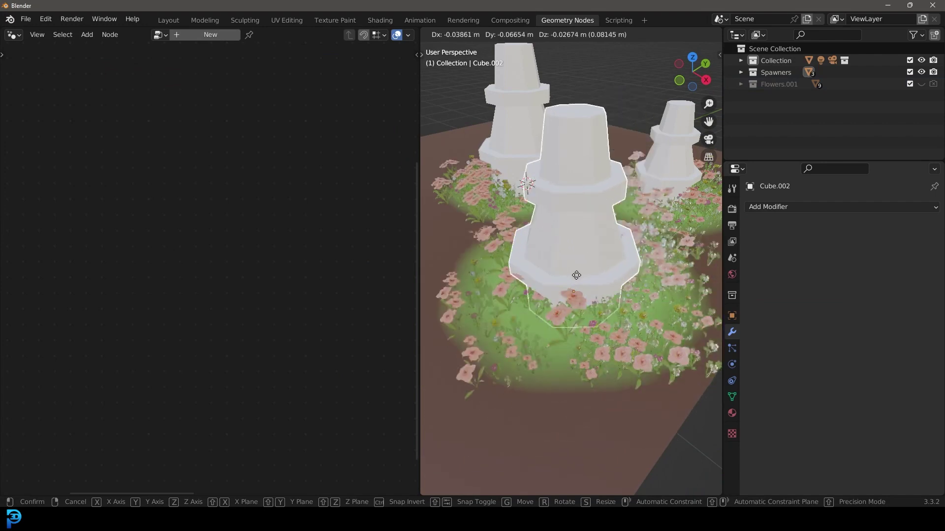
click(551, 305)
scroll(524, 313, down, 3)
middle_drag(525, 309, 600, 303)
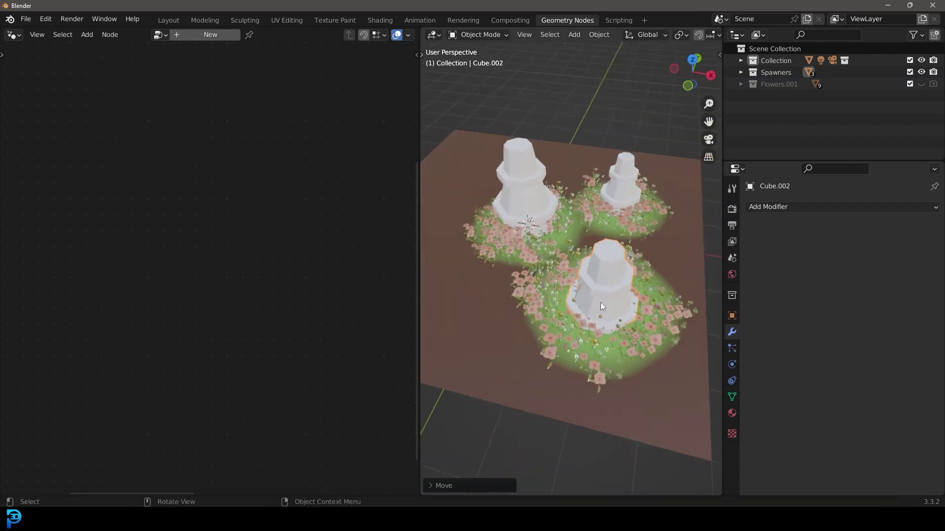
key(g)
right_click(592, 322)
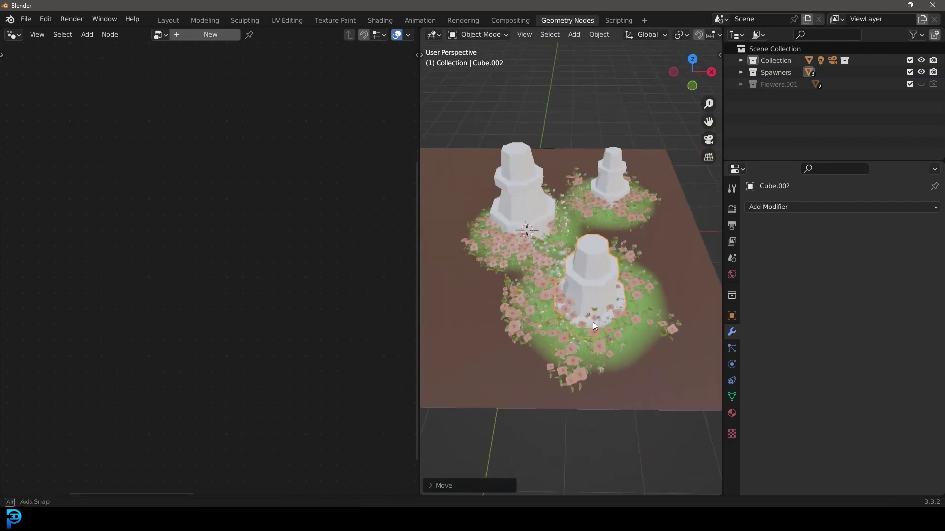
- Duplicate the front pillar, place the copy to its left on the plane, and scale it down
scroll(556, 347, up, 3)
scroll(583, 325, down, 2)
key(shift+d)
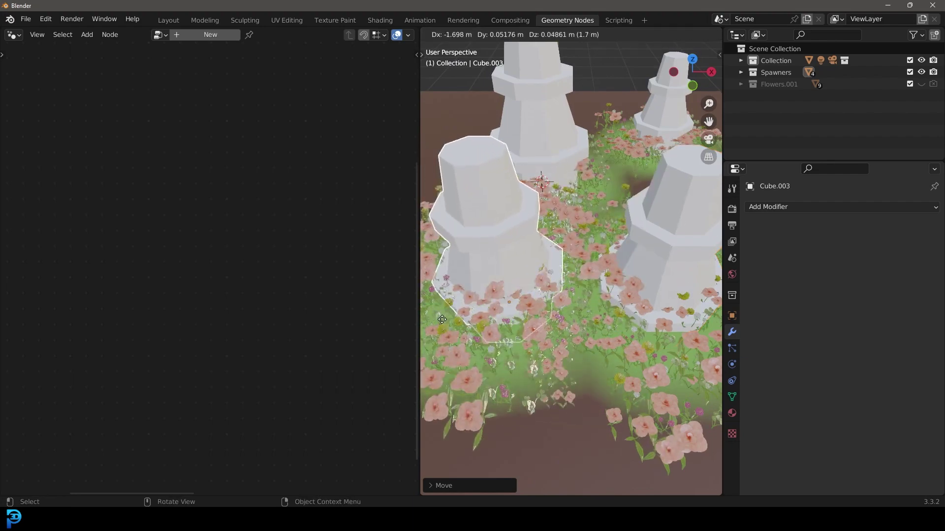
click(574, 353)
scroll(575, 353, down, 3)
key(s)
click(561, 338)
middle_drag(561, 338, 474, 379)
- From the top view, duplicate the small pillar and place the copy behind the tall central pillar
key(KP_7)
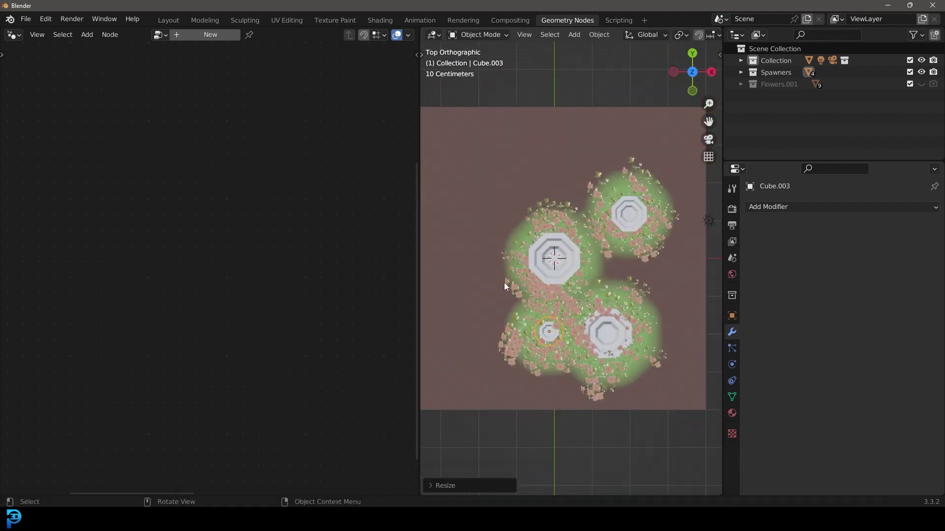
key(shift+d)
click(486, 149)
- Examine the flowers and green ground coloring around the pillars from several angles
middle_drag(485, 149, 582, 247)
scroll(582, 247, up, 4)
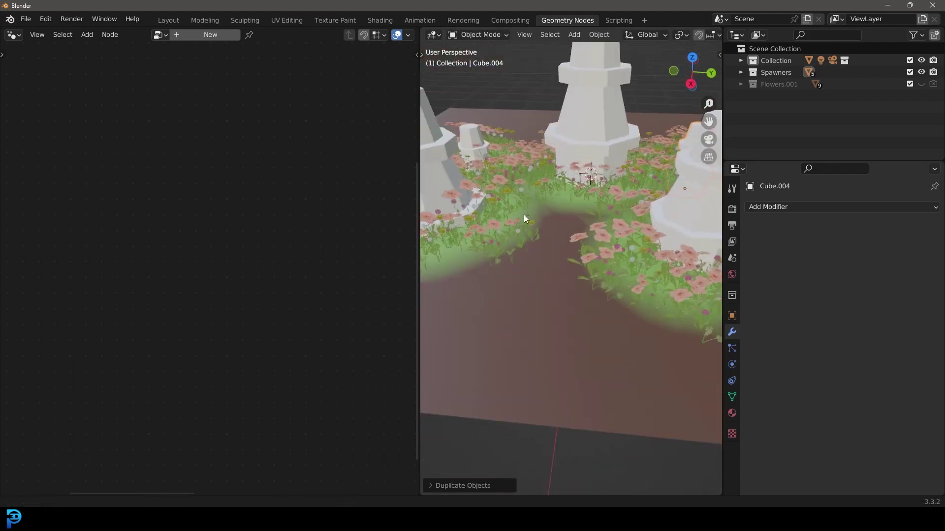
shift+middle_drag(523, 215, 629, 238)
scroll(629, 238, up, 2)
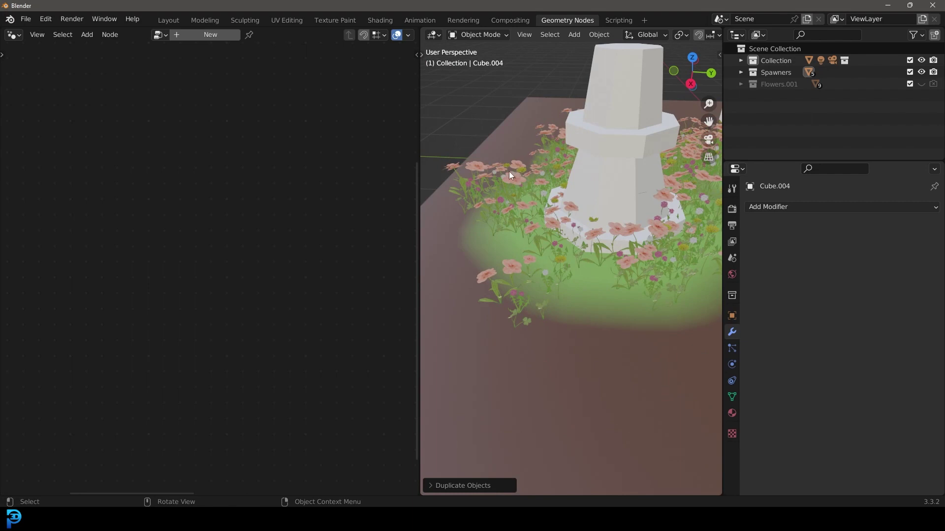
scroll(556, 197, down, 4)
middle_drag(510, 220, 549, 281)
scroll(550, 282, up, 3)
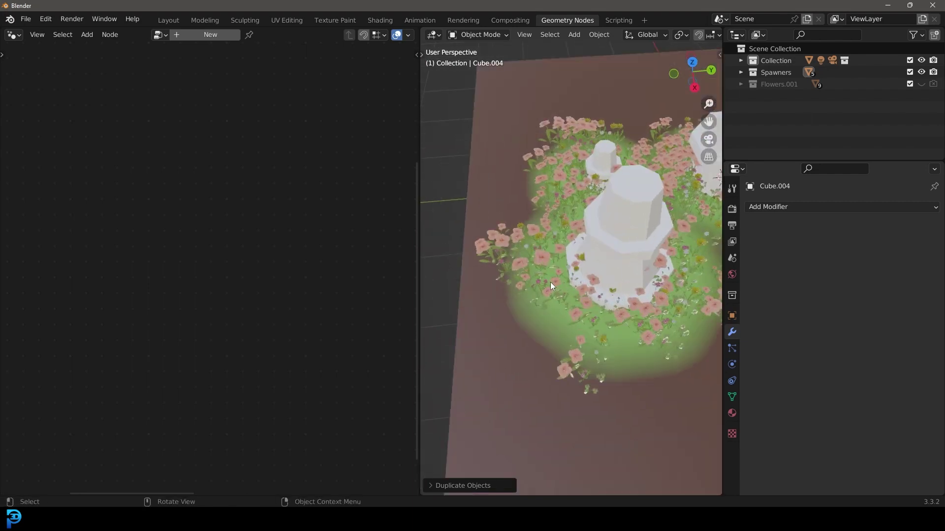
middle_drag(550, 228, 532, 291)
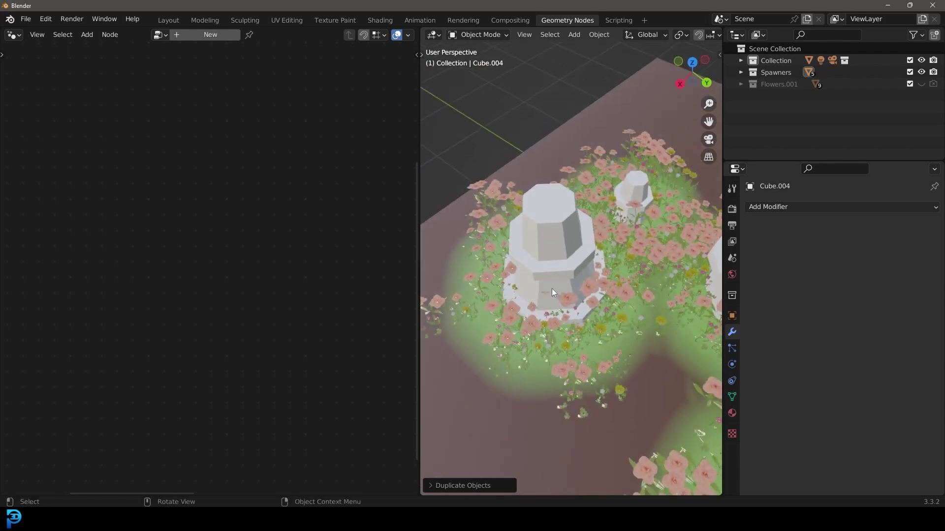
scroll(551, 243, down, 3)
shift+middle_drag(662, 268, 610, 202)
- Widen the 3D viewport against the node editor and select the tall central pillar
drag(421, 164, 331, 162)
middle_drag(479, 286, 567, 191)
click(567, 191)
middle_drag(424, 297, 560, 211)
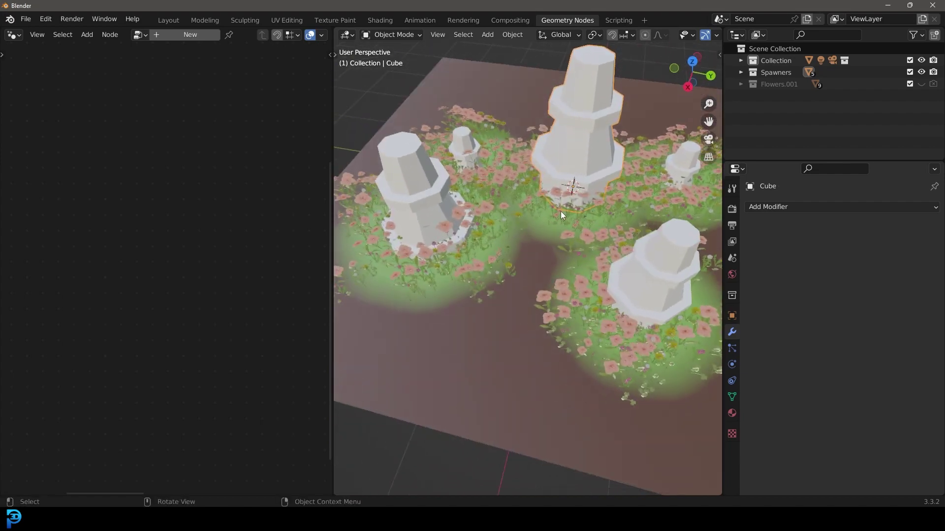
middle_drag(376, 220, 479, 231)
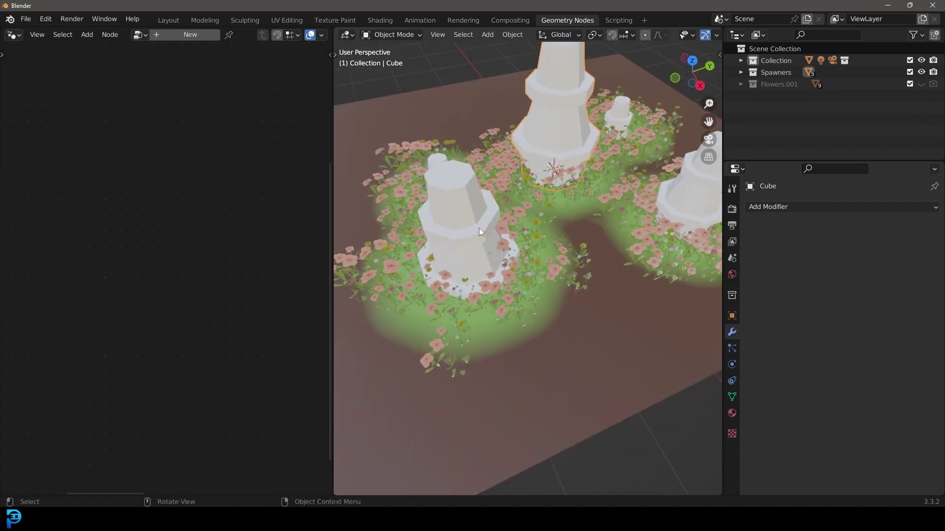
- Select the Cube.002 pillar and move it to another spot on the plane
middle_drag(456, 109, 519, 234)
click(495, 205)
key(g)
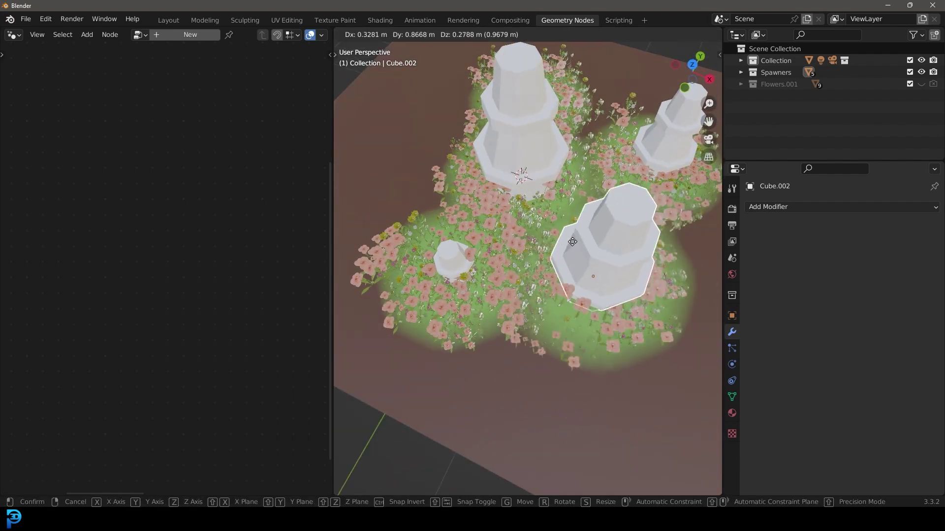
click(582, 240)
middle_drag(574, 250, 539, 250)
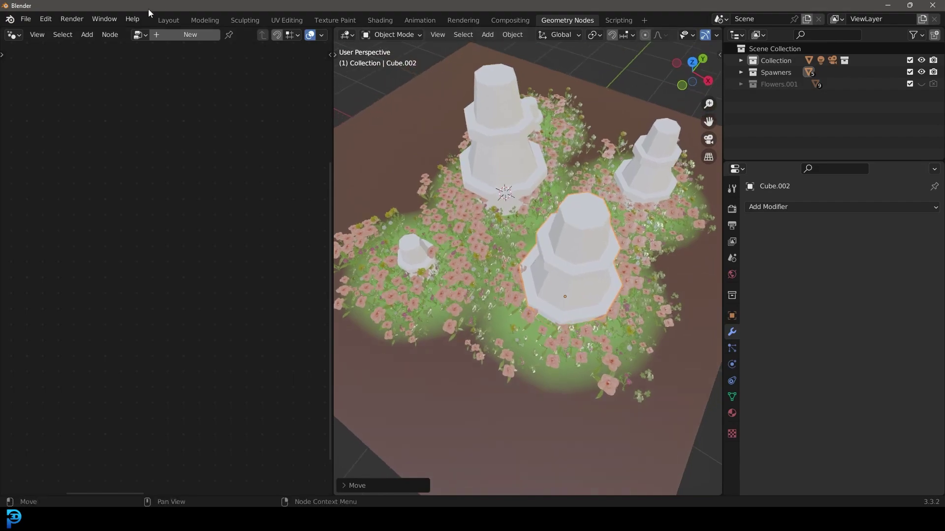
- In the Layout workspace, move the Cube.002 pillar to about X 2.17 m, Y -1.56 m, Z -0.36 m
click(166, 19)
middle_drag(398, 234, 397, 252)
scroll(396, 253, up, 2)
mouse_move(418, 303)
middle_down()
mouse_move(361, 339)
mouse_move(404, 238)
mouse_move(379, 254)
middle_up()
key(g)
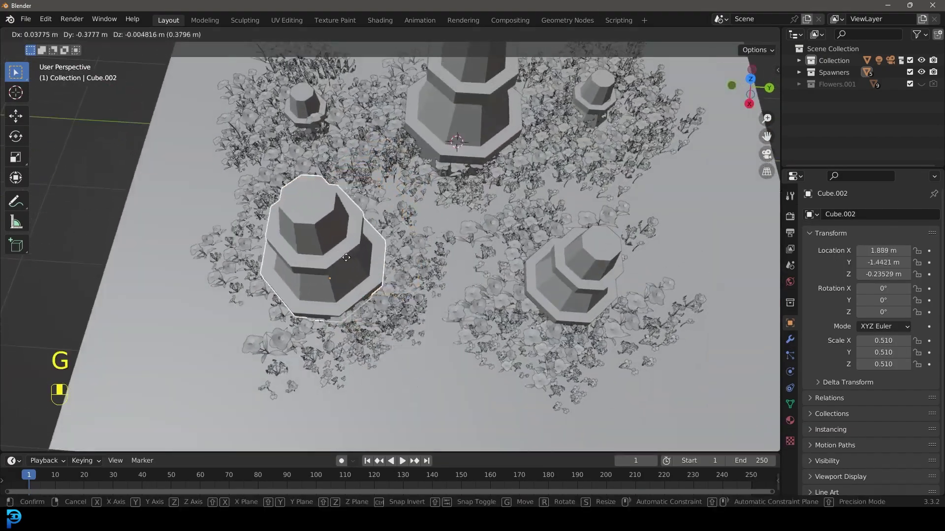
click(345, 286)
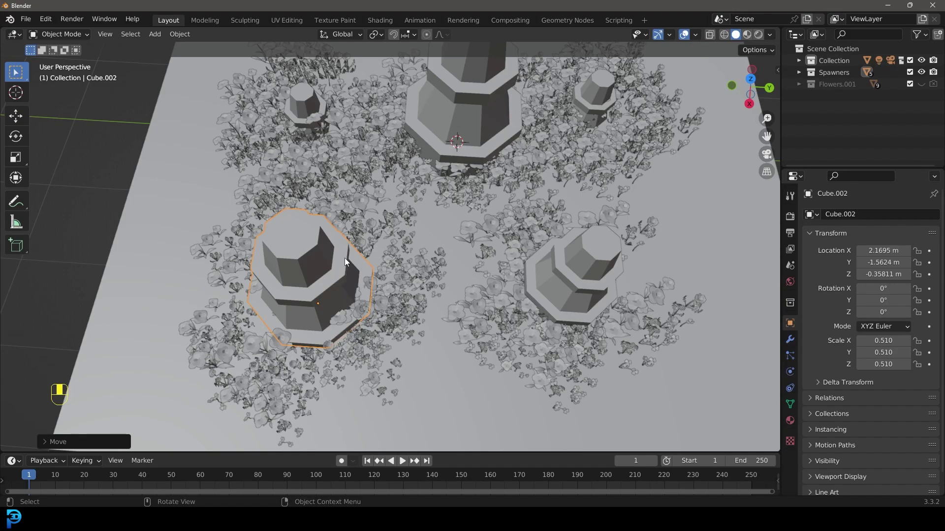
middle_drag(367, 264, 343, 240)
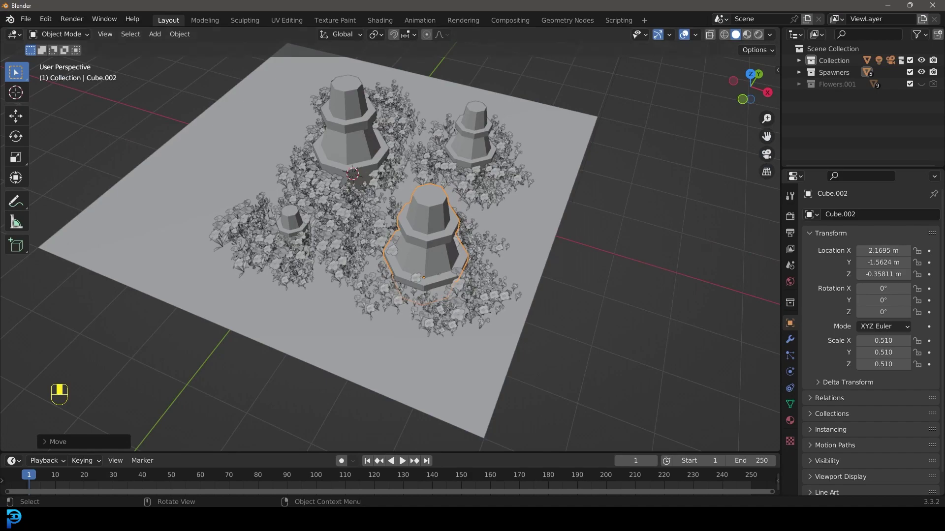